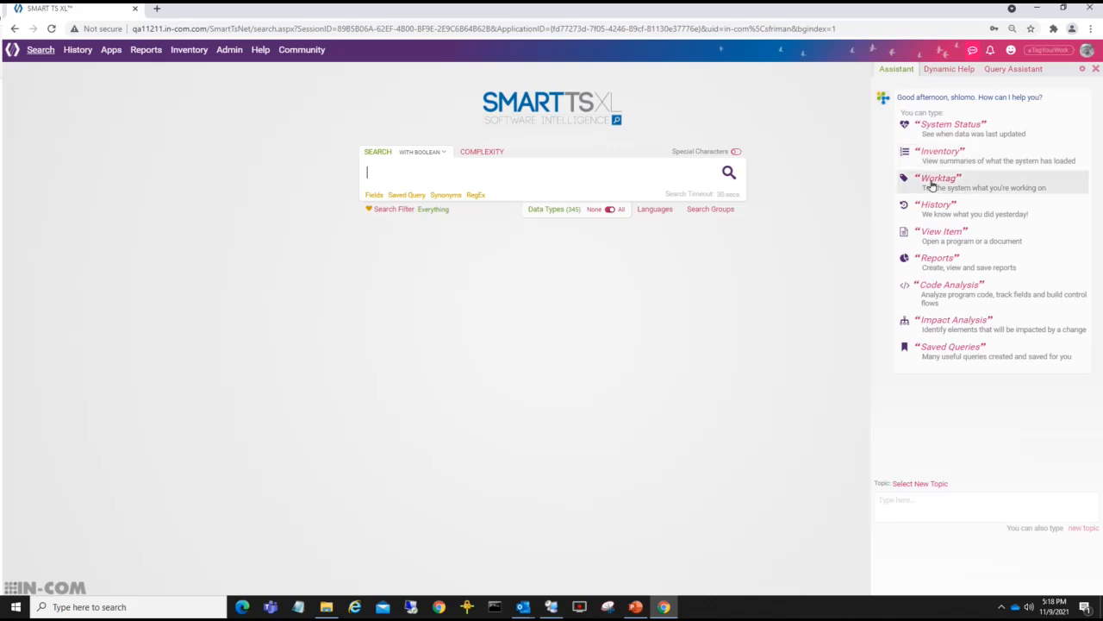
- Review the dynamic help topics and read through the search syntax cheat sheet in the Query Assistant
{"action": "left_click", "coordinate": [947, 71]}
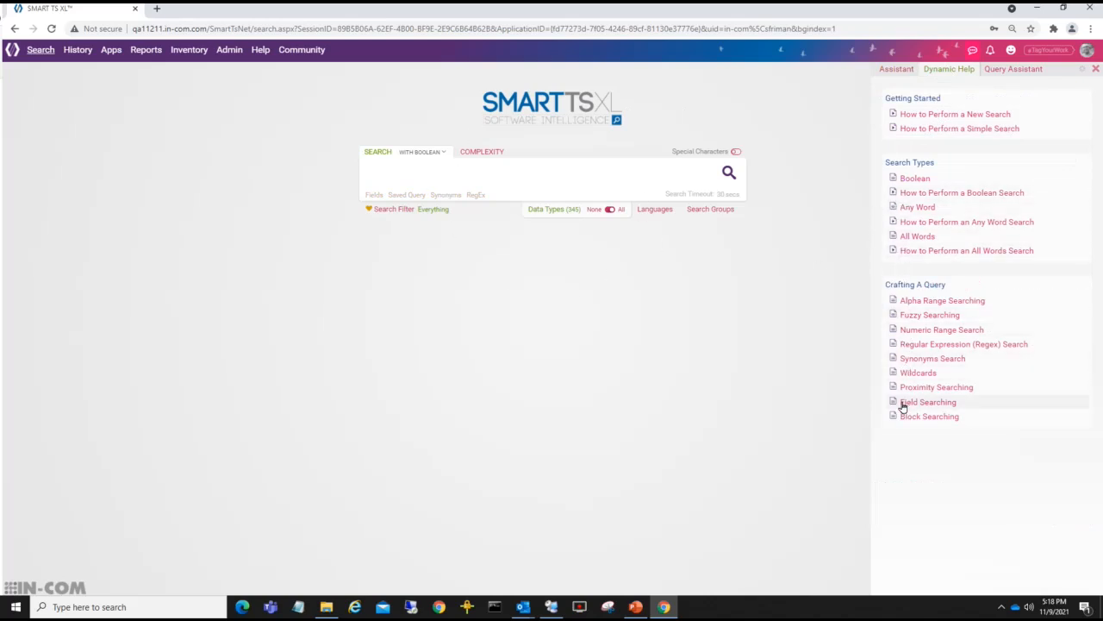
{"action": "left_click", "coordinate": [1005, 70]}
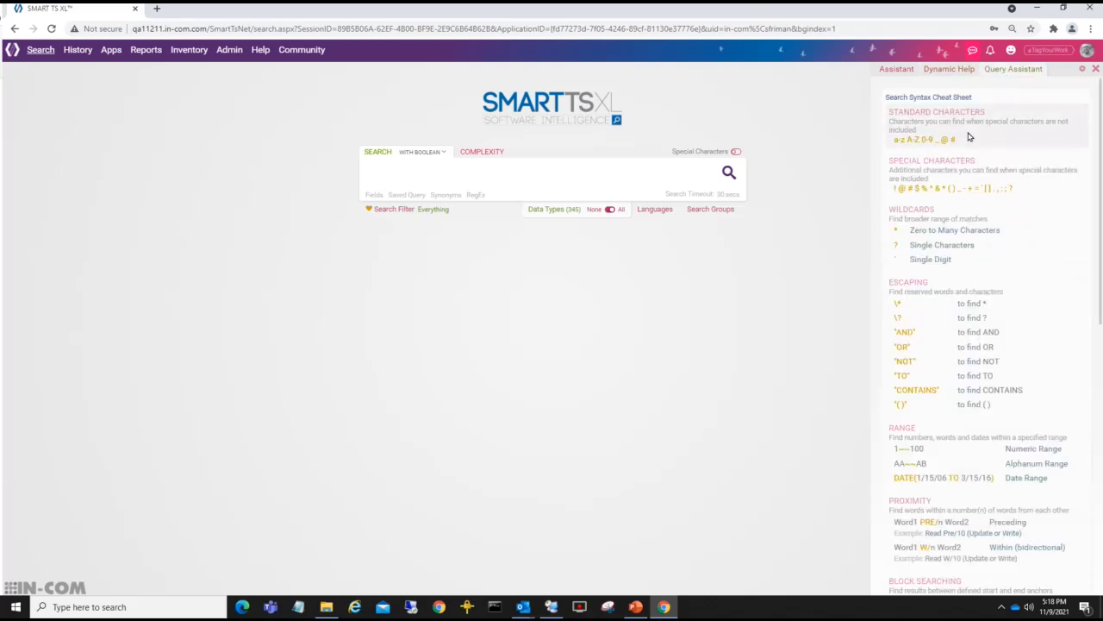
{"action": "scroll", "coordinate": [969, 142], "scroll_direction": "down", "scroll_amount": 1}
{"action": "scroll", "coordinate": [964, 175], "scroll_direction": "down", "scroll_amount": 2}
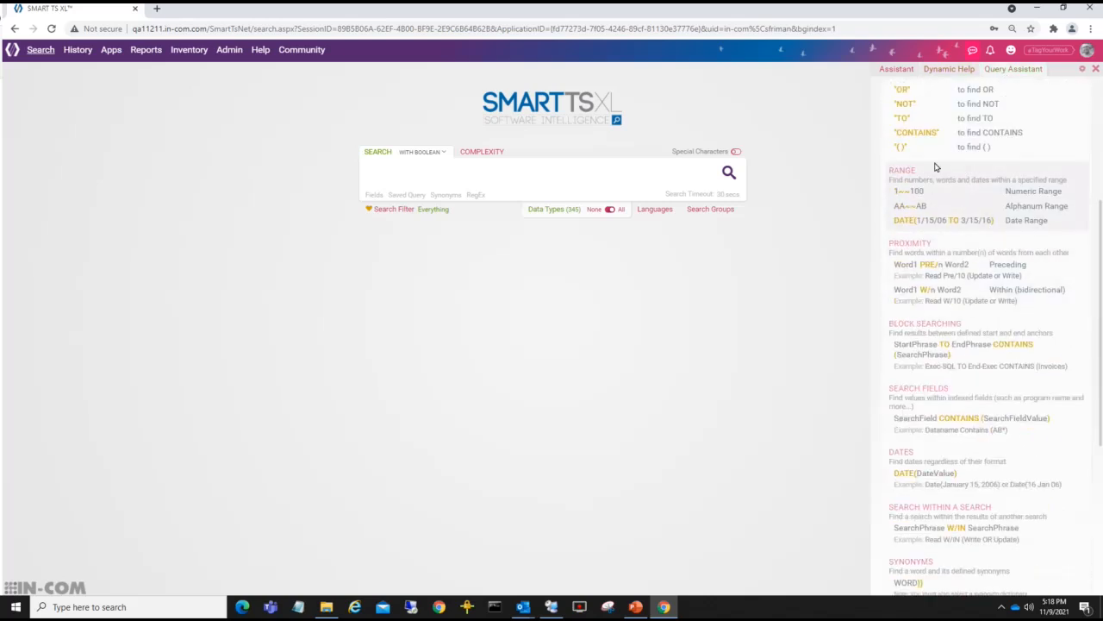
{"action": "scroll", "coordinate": [943, 150], "scroll_direction": "down", "scroll_amount": 3}
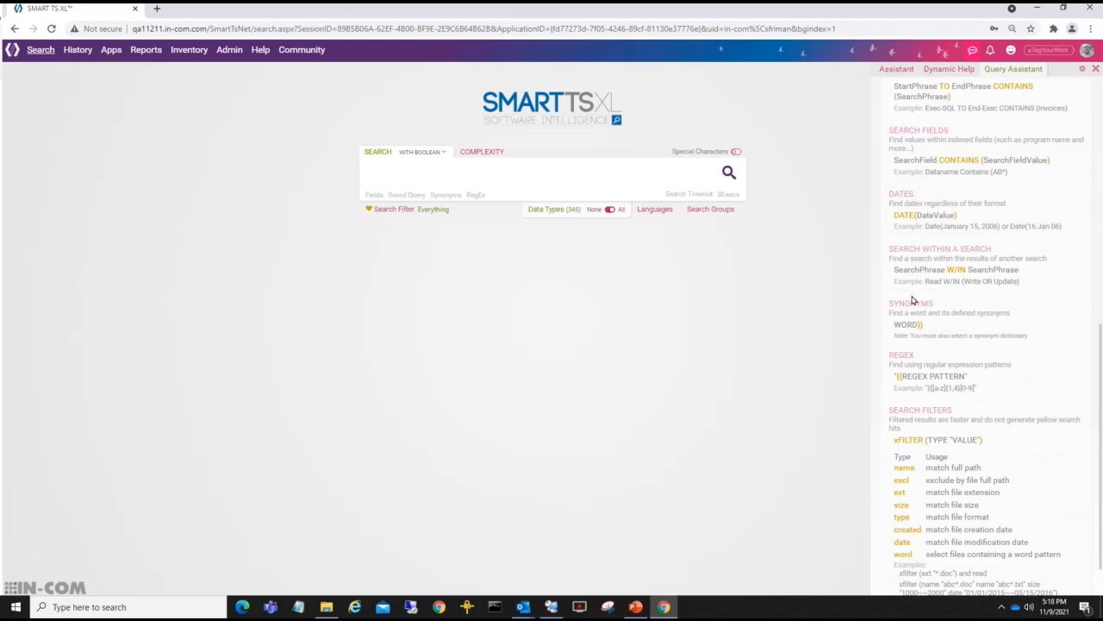
{"action": "scroll", "coordinate": [916, 353], "scroll_direction": "down", "scroll_amount": 1}
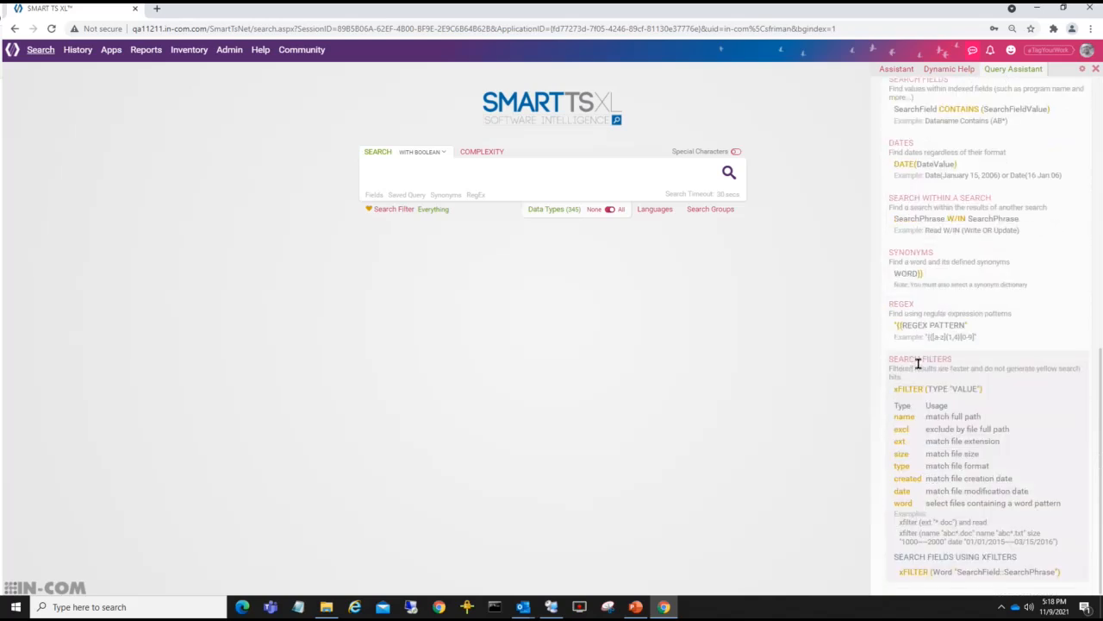
{"action": "scroll", "coordinate": [930, 300], "scroll_direction": "up", "scroll_amount": 10}
{"action": "mouse_move", "coordinate": [157, 66]}
{"action": "mouse_move", "coordinate": [67, 53]}
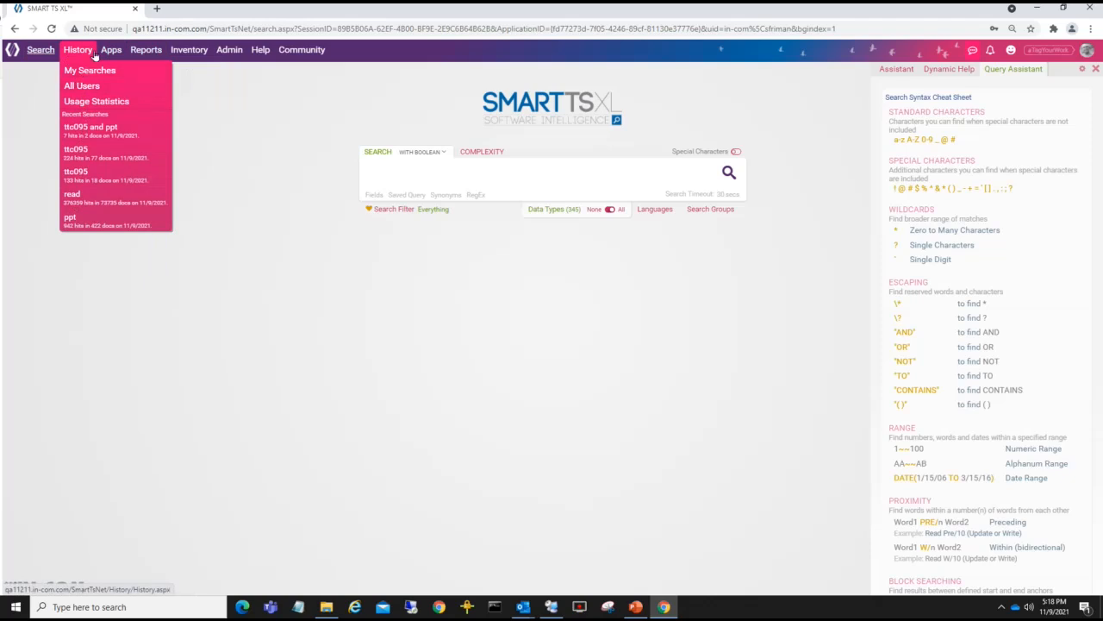
{"action": "mouse_move", "coordinate": [103, 54]}
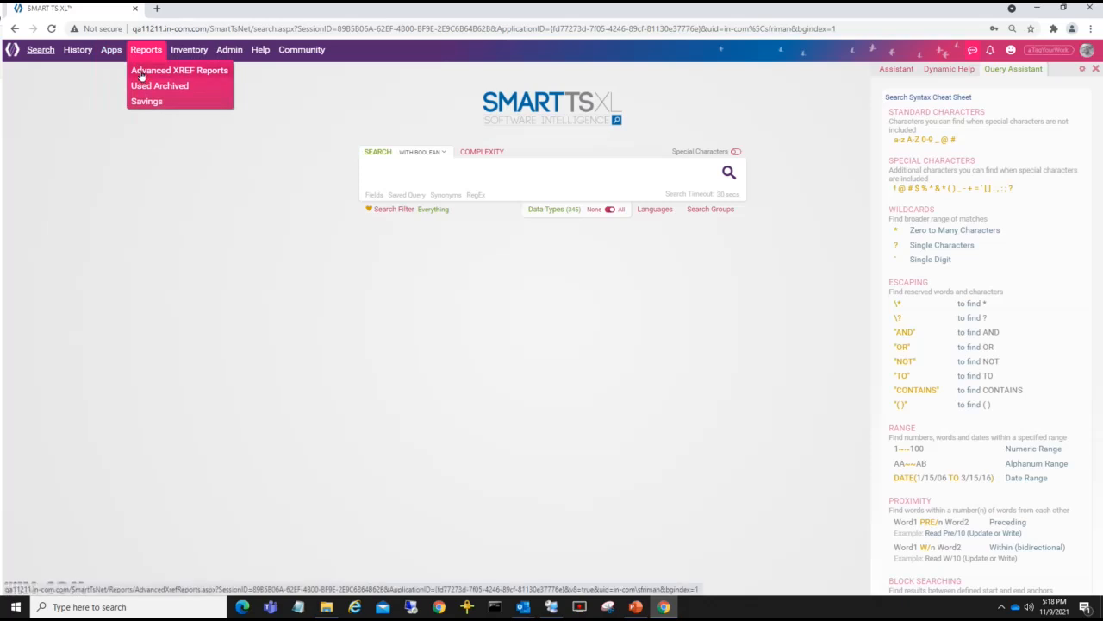
- Open the inventory and examine the data types listed as analyzed content and as documents
{"action": "left_click", "coordinate": [185, 51]}
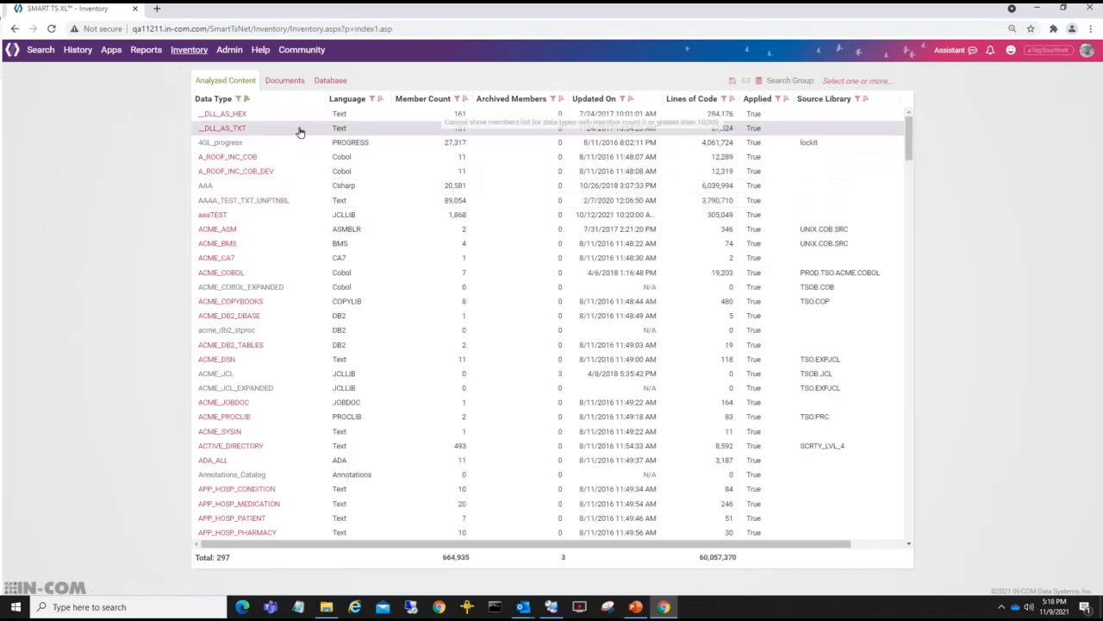
{"action": "scroll", "coordinate": [307, 197], "scroll_direction": "down", "scroll_amount": 3}
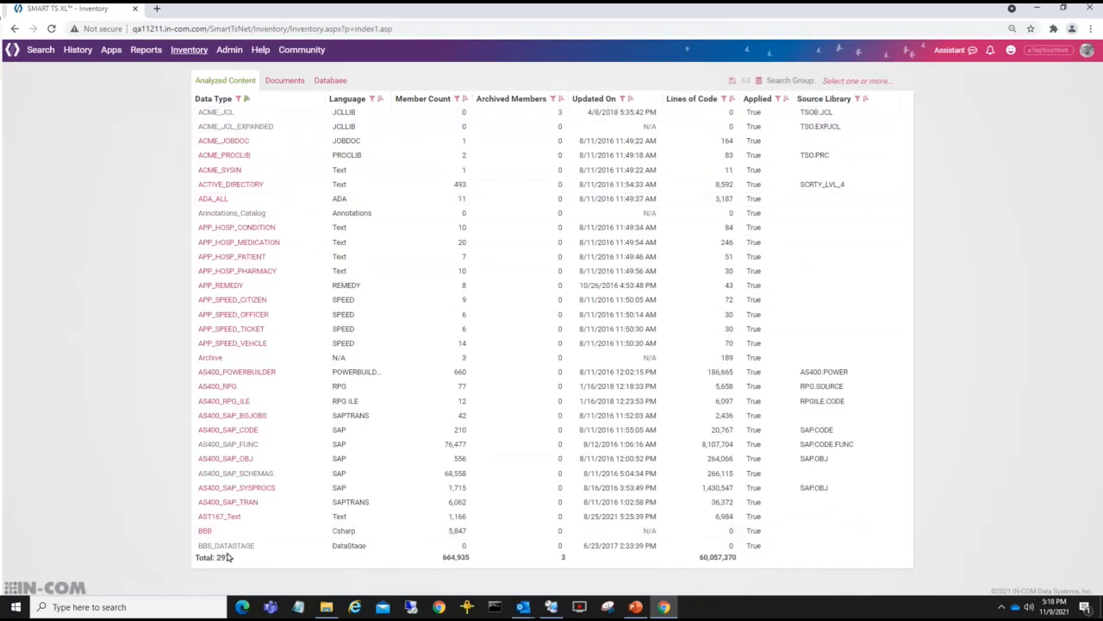
{"action": "scroll", "coordinate": [254, 212], "scroll_direction": "down", "scroll_amount": 4}
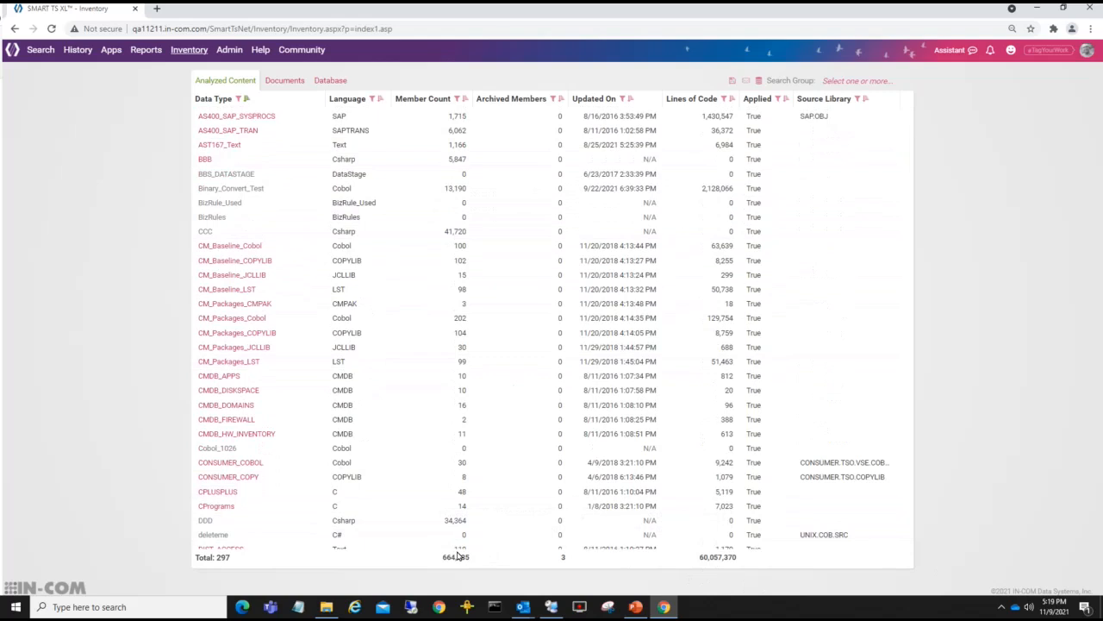
{"action": "scroll", "coordinate": [345, 262], "scroll_direction": "down", "scroll_amount": 2}
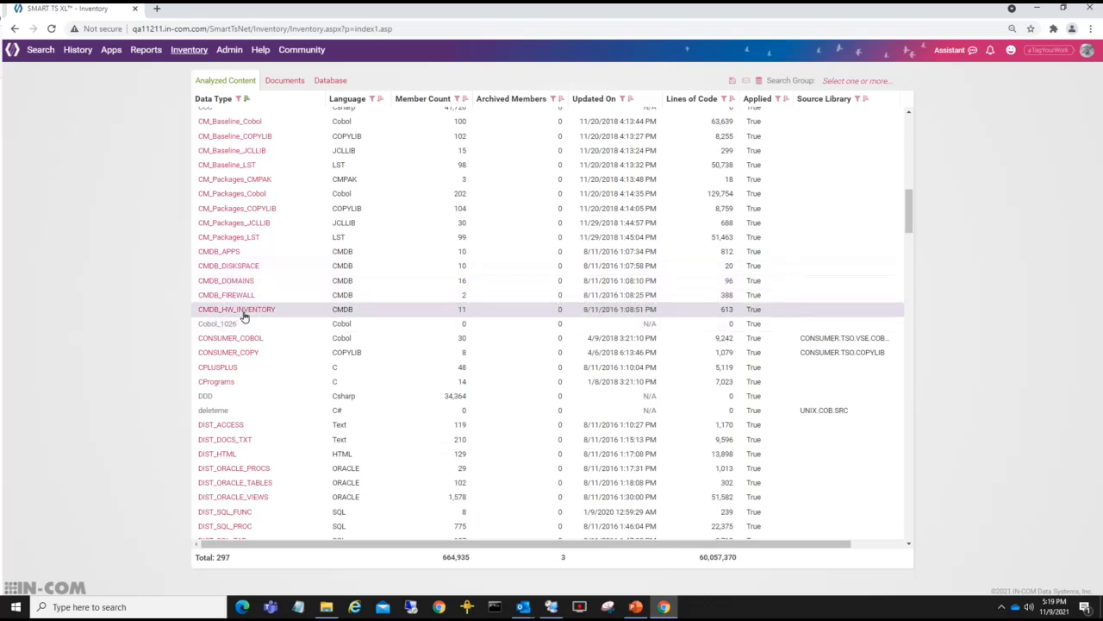
{"action": "scroll", "coordinate": [259, 345], "scroll_direction": "down", "scroll_amount": 1}
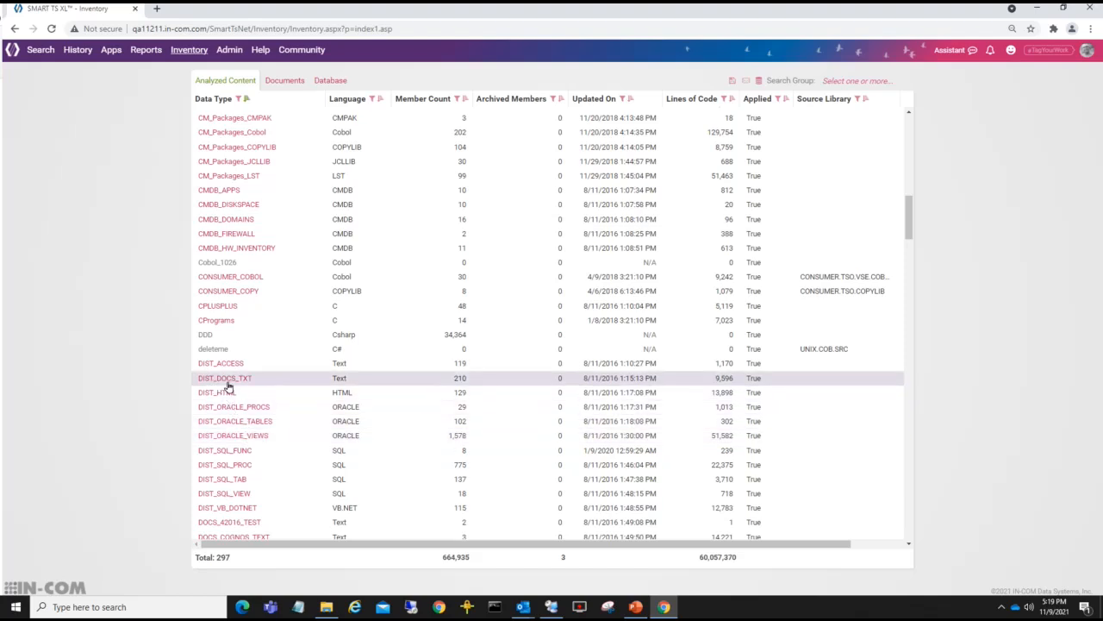
{"action": "scroll", "coordinate": [235, 379], "scroll_direction": "down", "scroll_amount": 2}
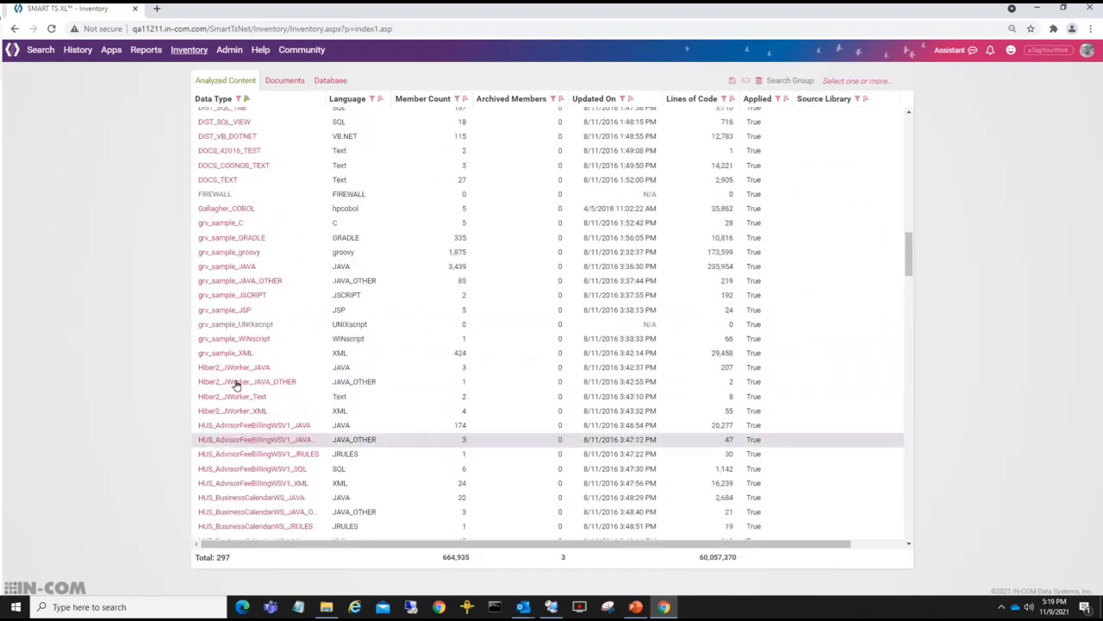
{"action": "scroll", "coordinate": [239, 379], "scroll_direction": "down", "scroll_amount": 3}
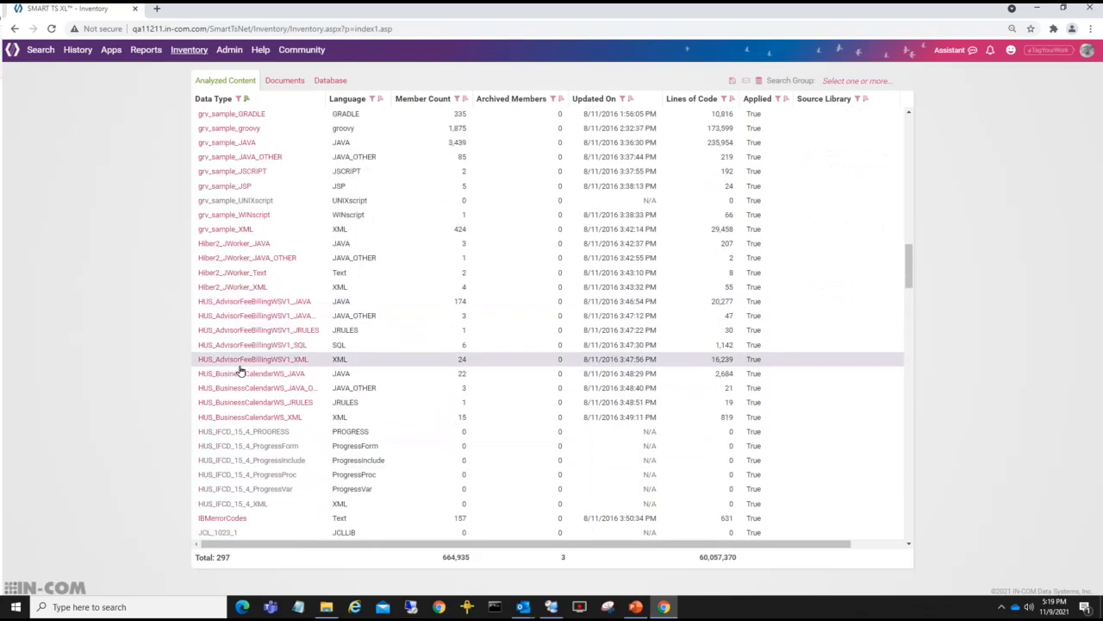
{"action": "scroll", "coordinate": [240, 371], "scroll_direction": "down", "scroll_amount": 2}
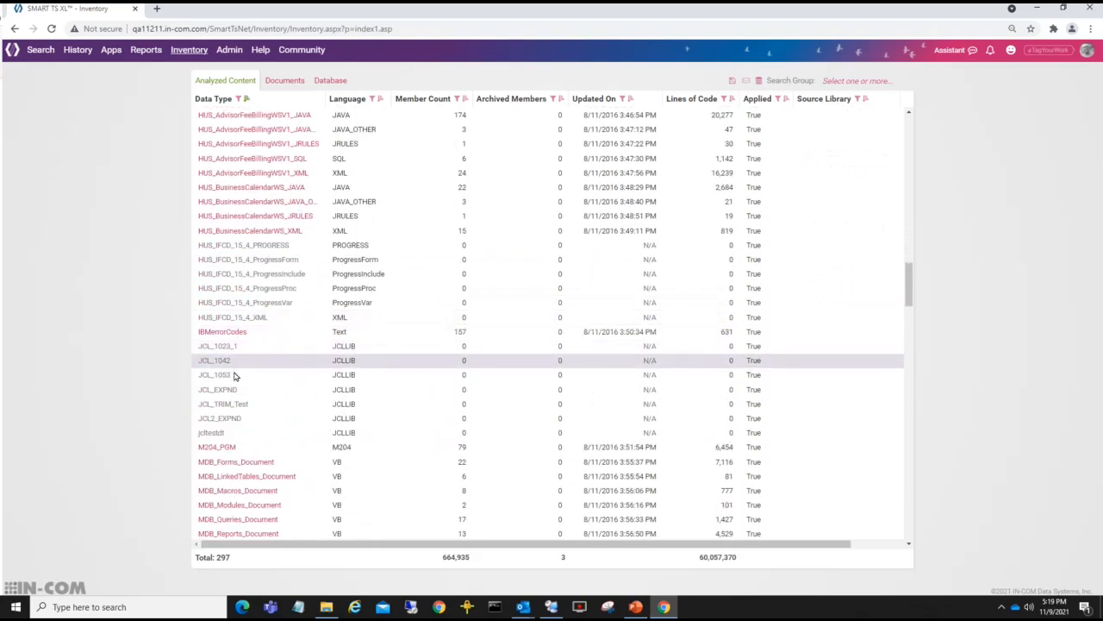
{"action": "scroll", "coordinate": [234, 376], "scroll_direction": "down", "scroll_amount": 2}
{"action": "scroll", "coordinate": [234, 376], "scroll_direction": "down", "scroll_amount": 8}
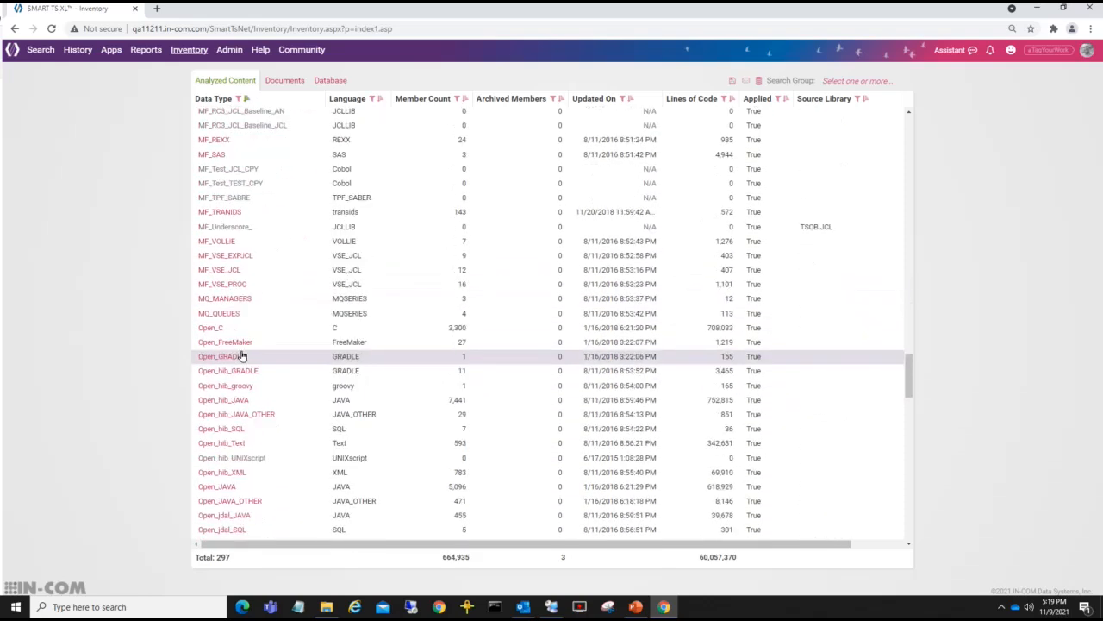
{"action": "scroll", "coordinate": [235, 379], "scroll_direction": "down", "scroll_amount": 3}
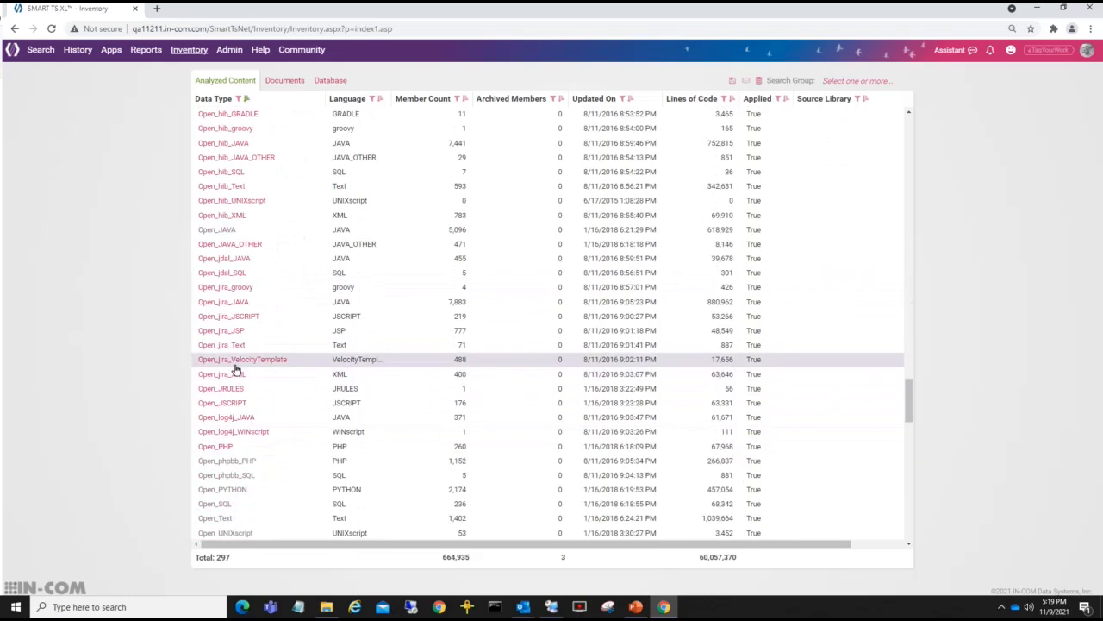
{"action": "scroll", "coordinate": [234, 369], "scroll_direction": "down", "scroll_amount": 7}
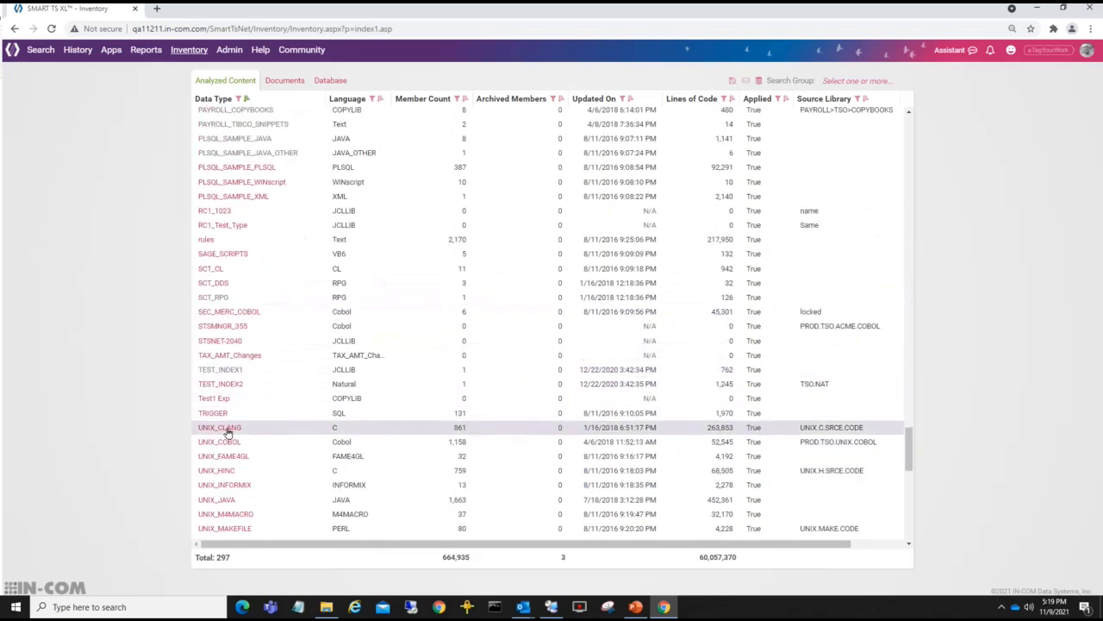
{"action": "scroll", "coordinate": [229, 456], "scroll_direction": "down", "scroll_amount": 4}
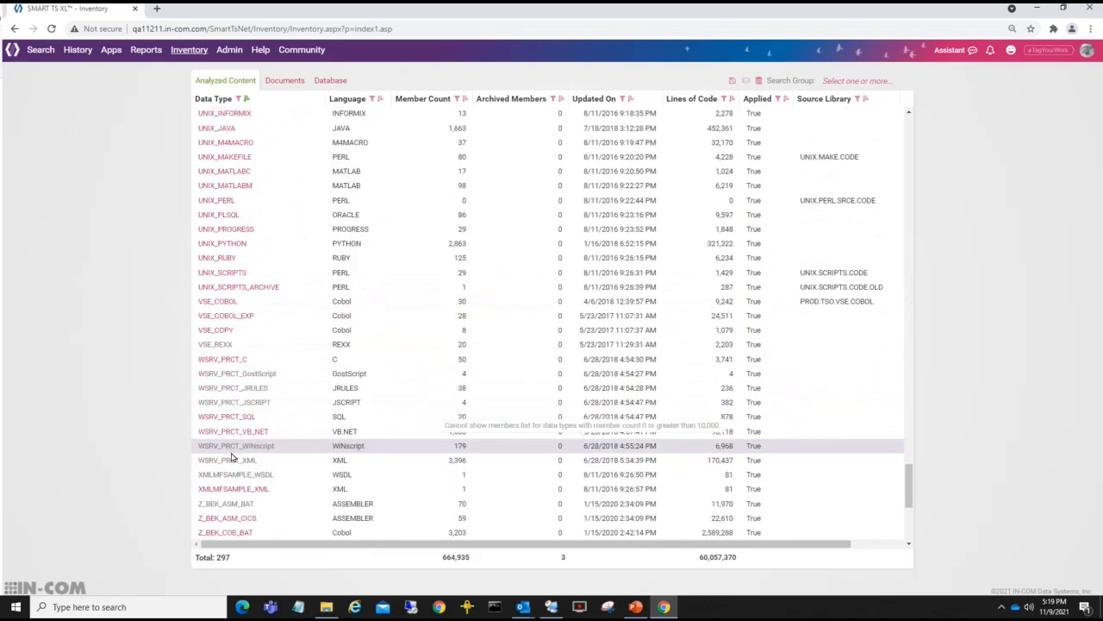
{"action": "left_click", "coordinate": [279, 82]}
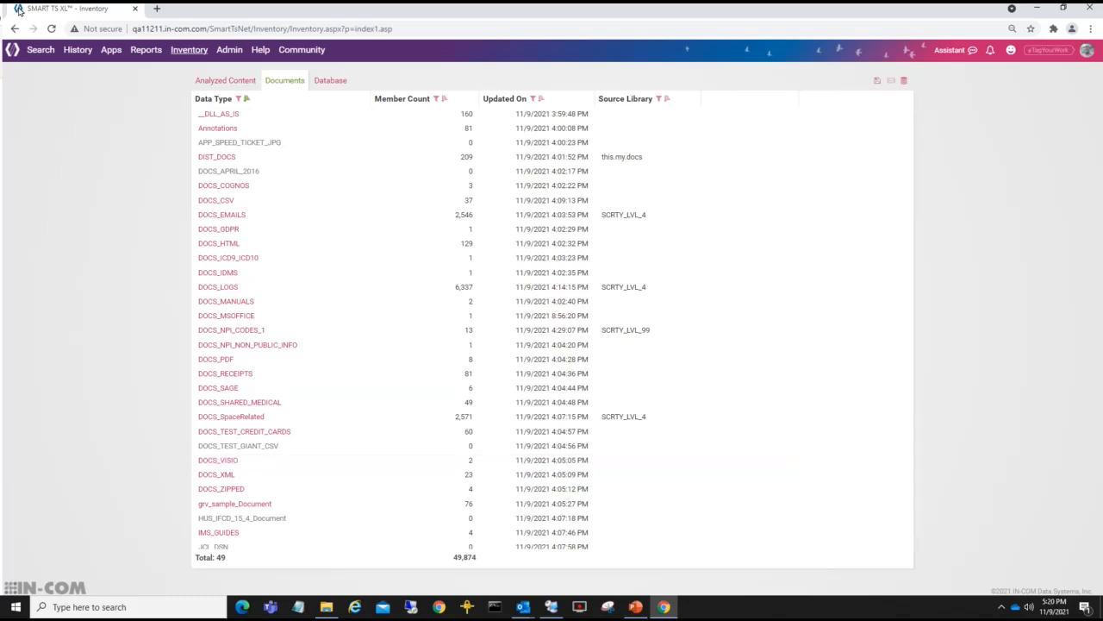
- Return to the search page and examine the available languages, including the data types under Cobol and Document
{"action": "left_click", "coordinate": [39, 62]}
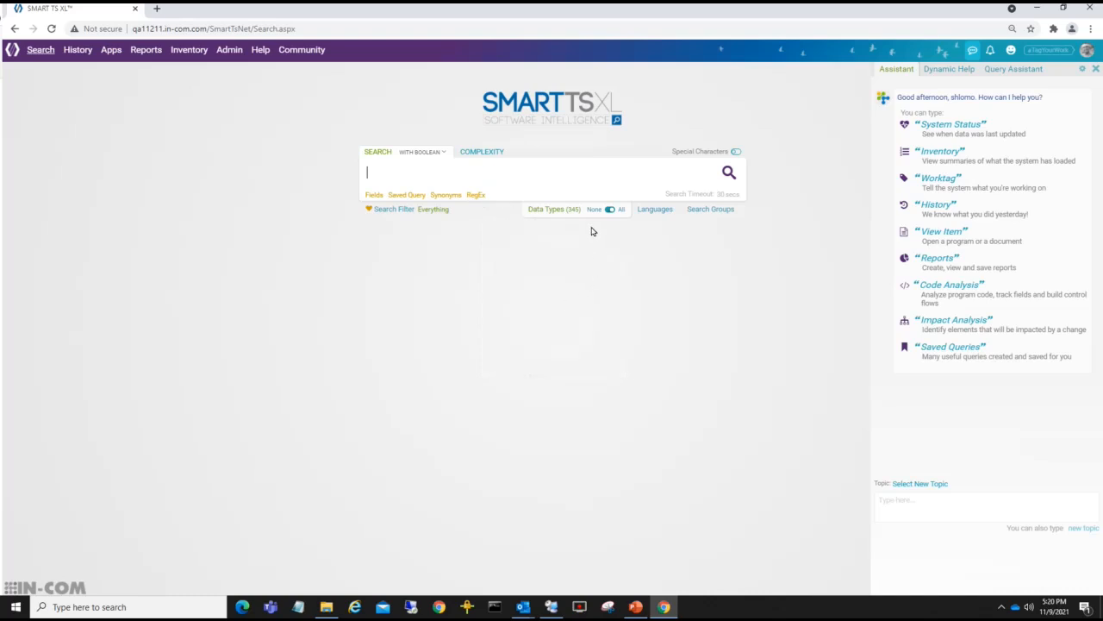
{"action": "mouse_move", "coordinate": [559, 215]}
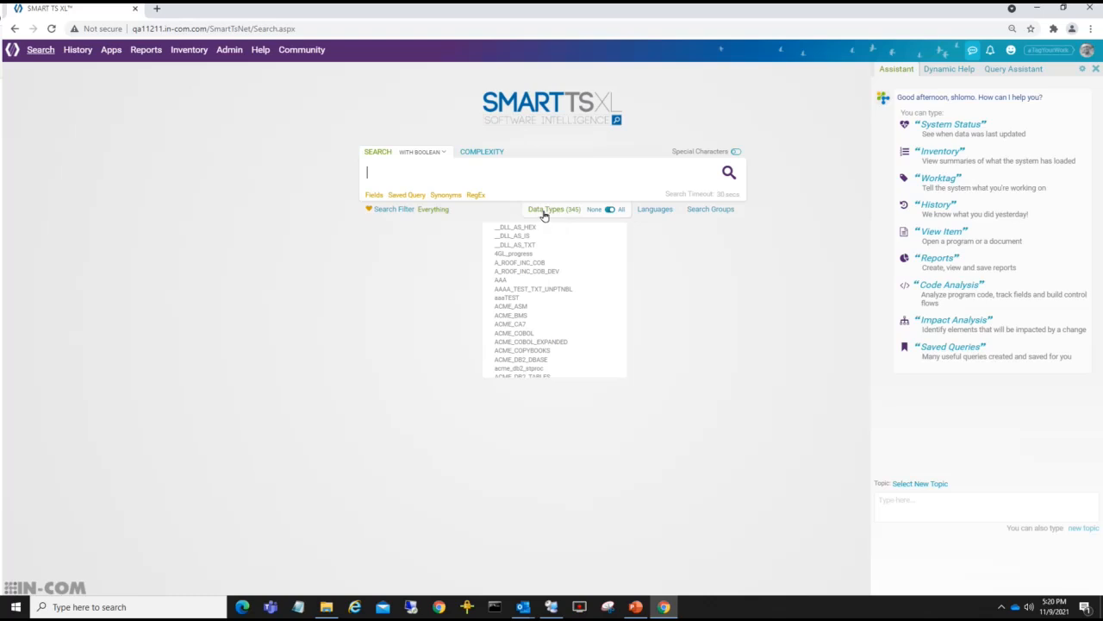
{"action": "mouse_move", "coordinate": [660, 212]}
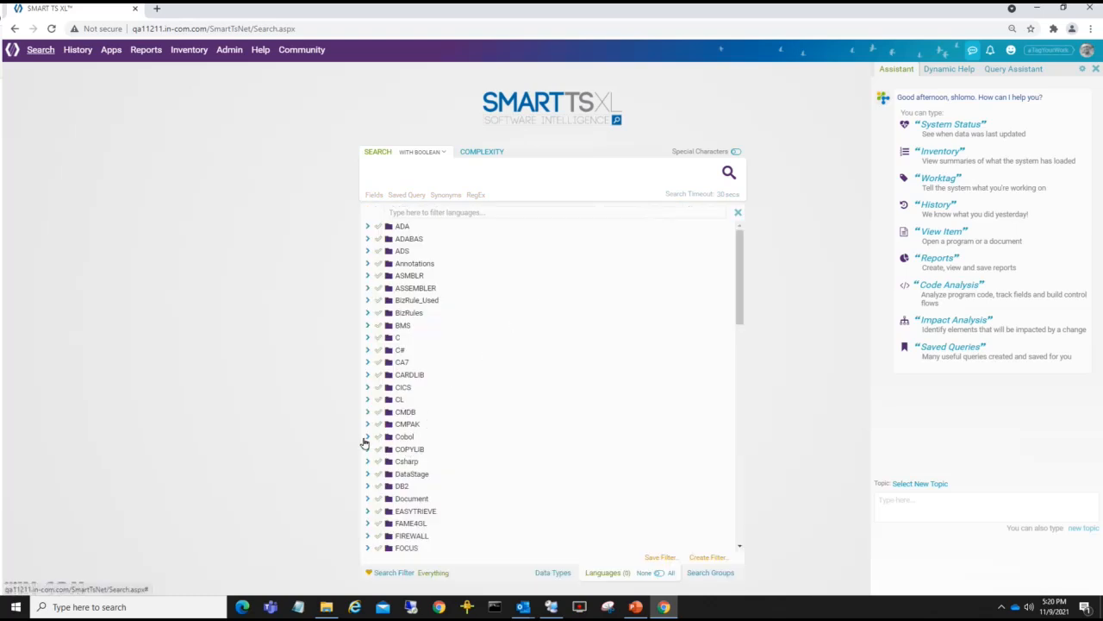
{"action": "left_click", "coordinate": [366, 439]}
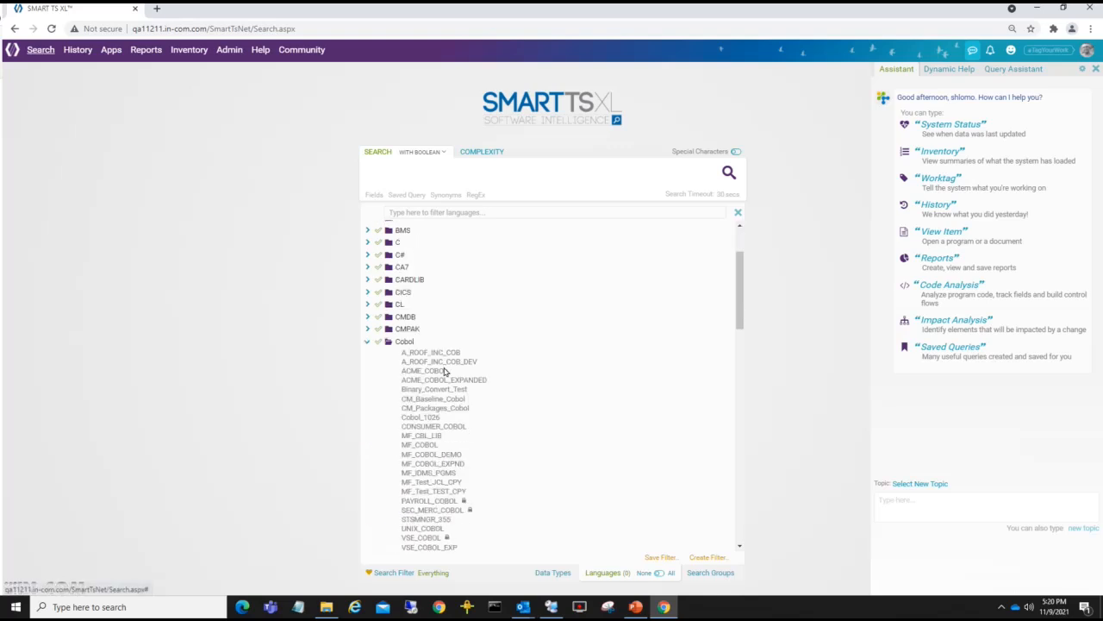
{"action": "scroll", "coordinate": [416, 528], "scroll_direction": "down", "scroll_amount": 1}
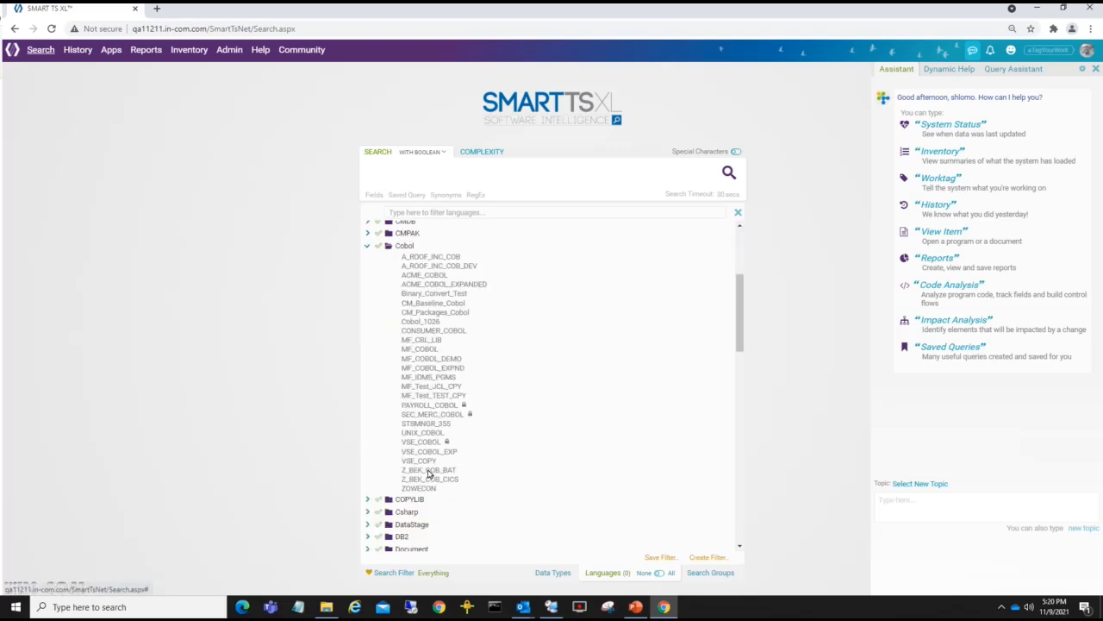
{"action": "scroll", "coordinate": [429, 473], "scroll_direction": "down", "scroll_amount": 1}
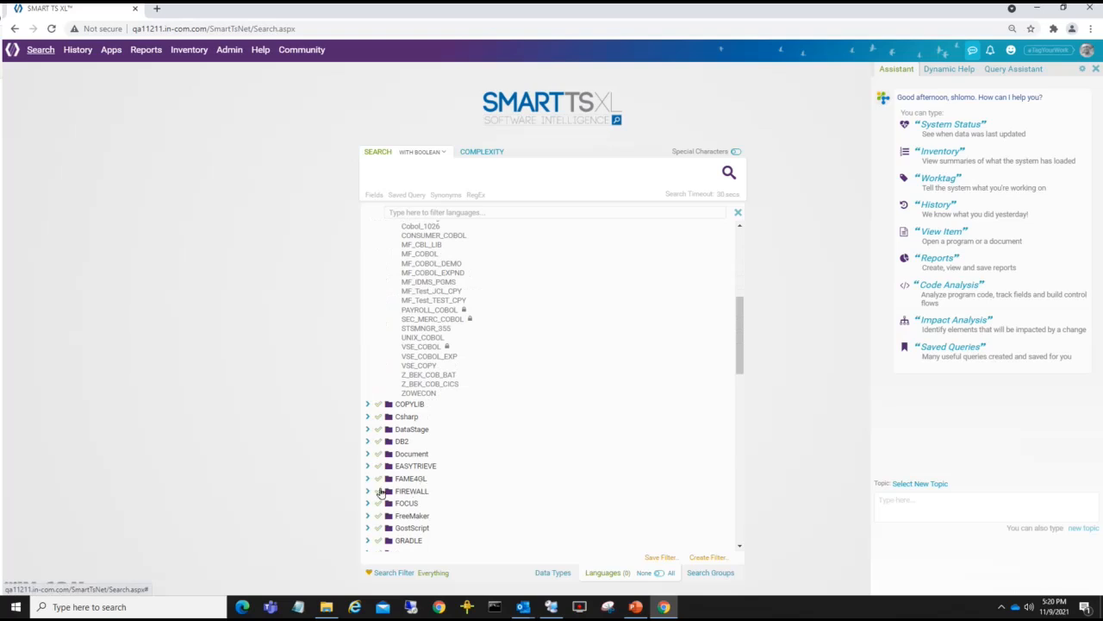
{"action": "left_click", "coordinate": [366, 457]}
{"action": "scroll", "coordinate": [478, 406], "scroll_direction": "down", "scroll_amount": 3}
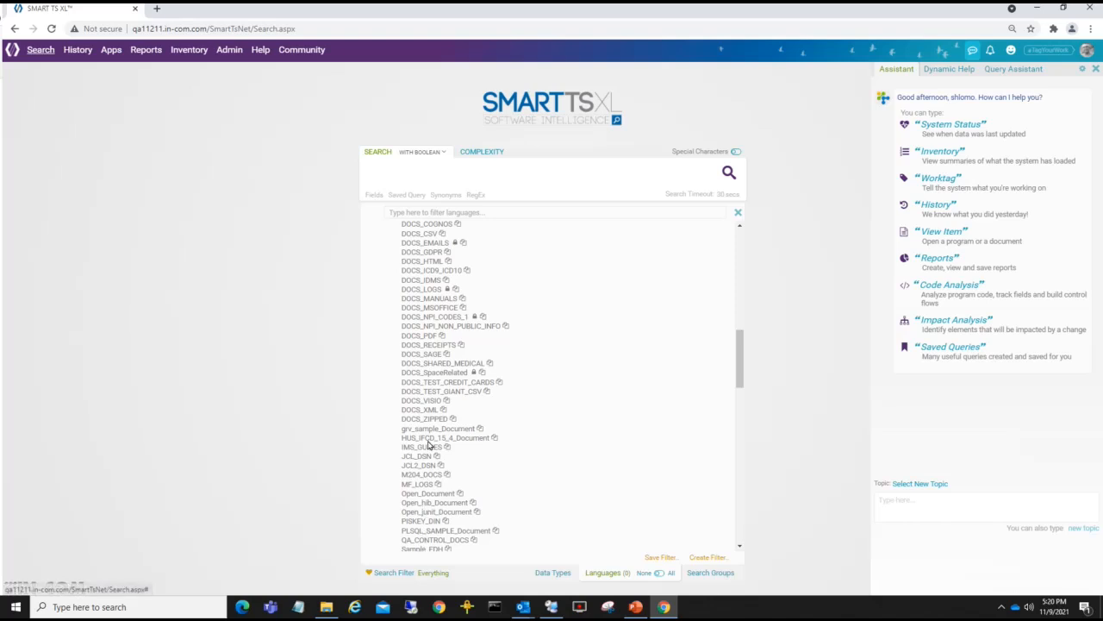
{"action": "scroll", "coordinate": [432, 355], "scroll_direction": "up", "scroll_amount": 1}
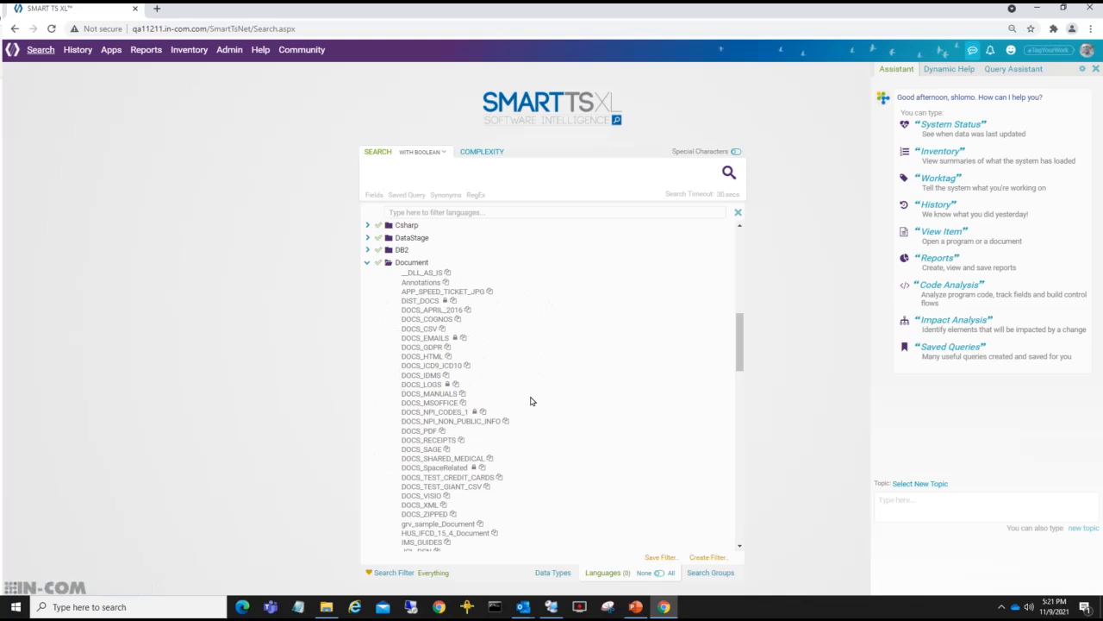
{"action": "scroll", "coordinate": [482, 379], "scroll_direction": "up", "scroll_amount": 10}
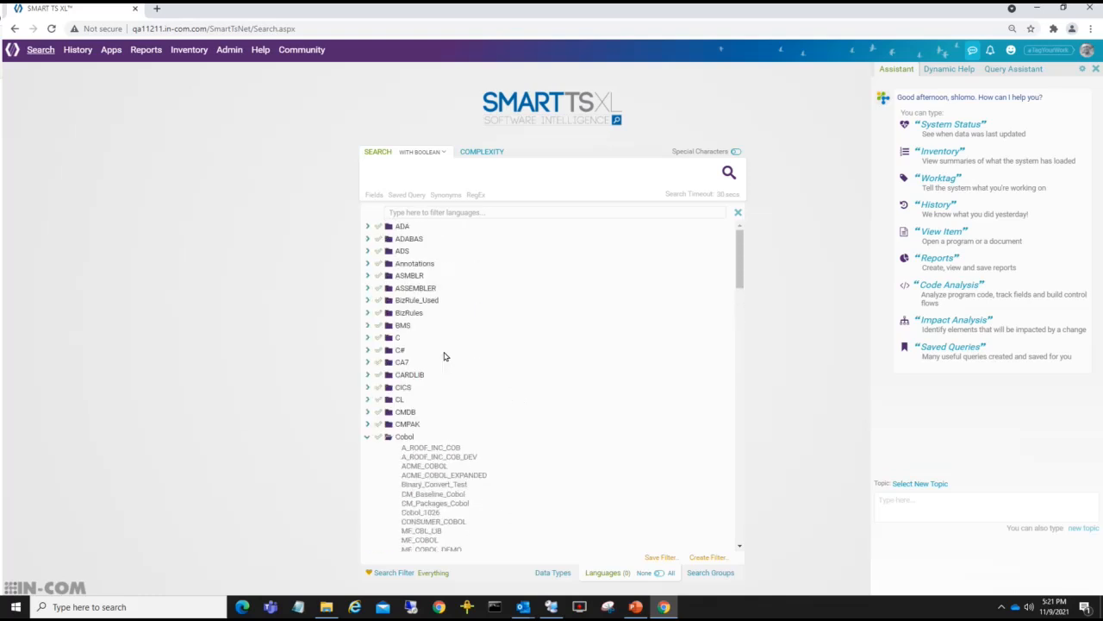
- Examine the available search groups, including the data types in the MAINFRAME group
{"action": "left_click", "coordinate": [722, 574]}
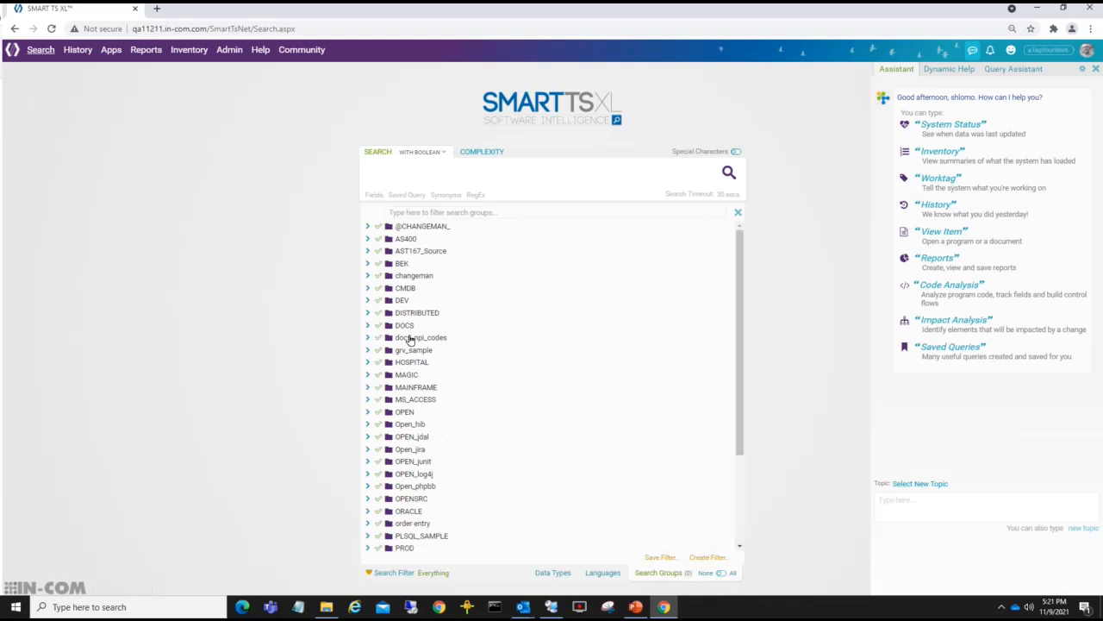
{"action": "left_click", "coordinate": [366, 387]}
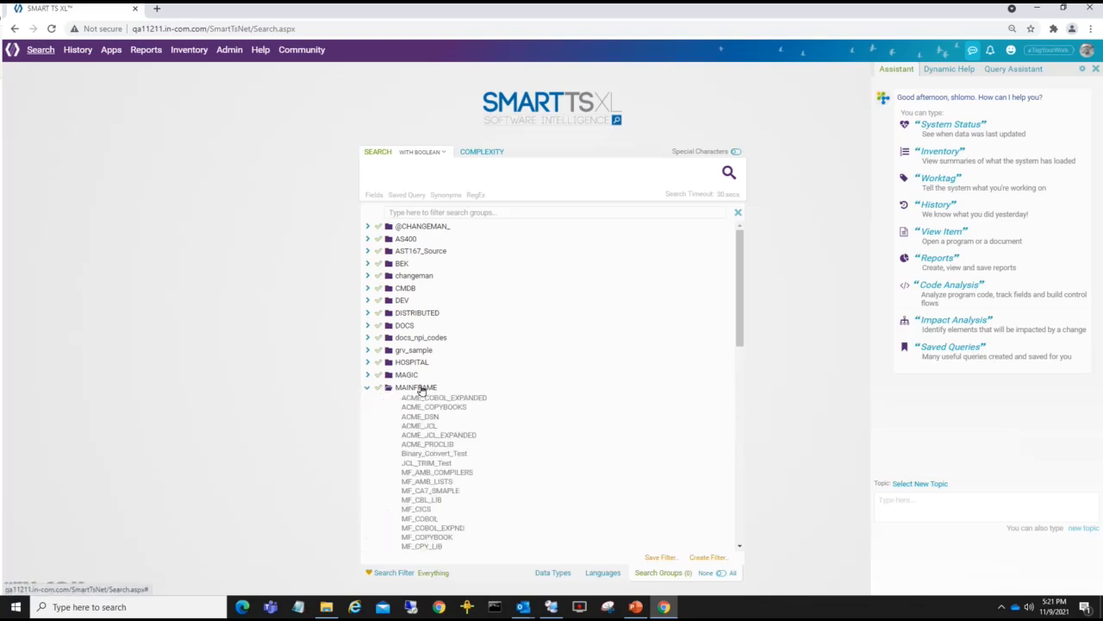
{"action": "scroll", "coordinate": [430, 362], "scroll_direction": "down", "scroll_amount": 1}
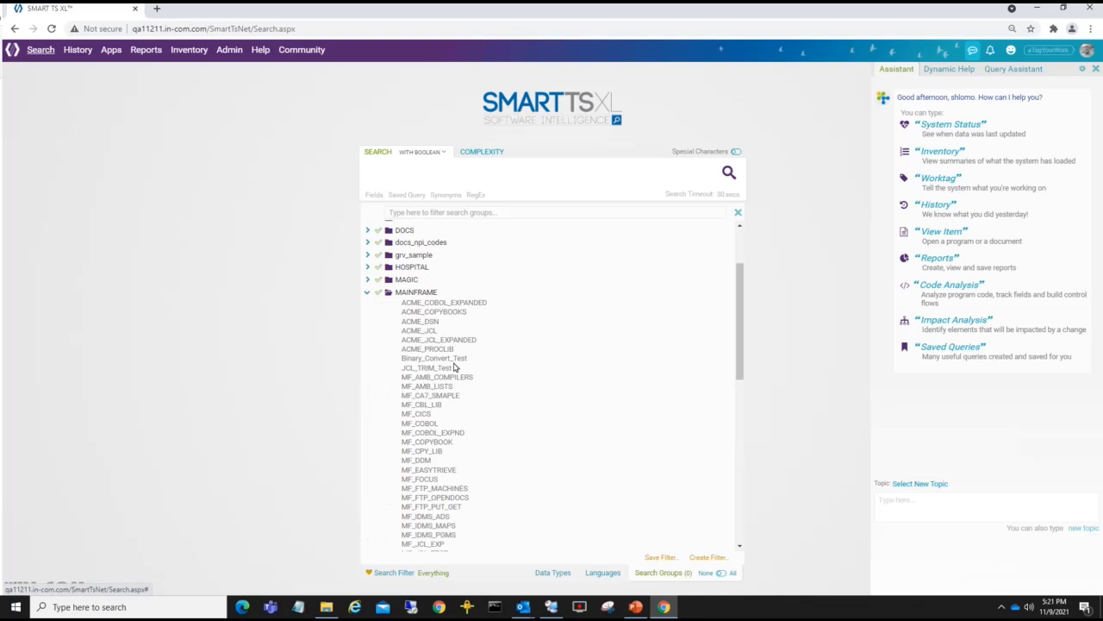
- Run a Boolean search for "invalid user" across all data types
{"action": "left_click", "coordinate": [549, 573]}
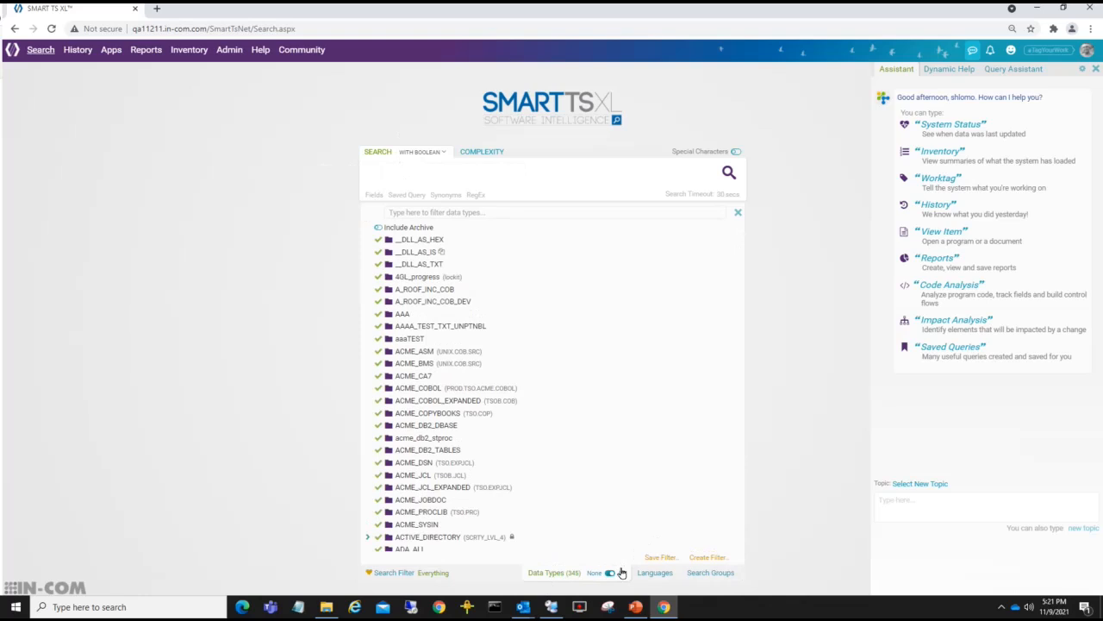
{"action": "left_click", "coordinate": [458, 178]}
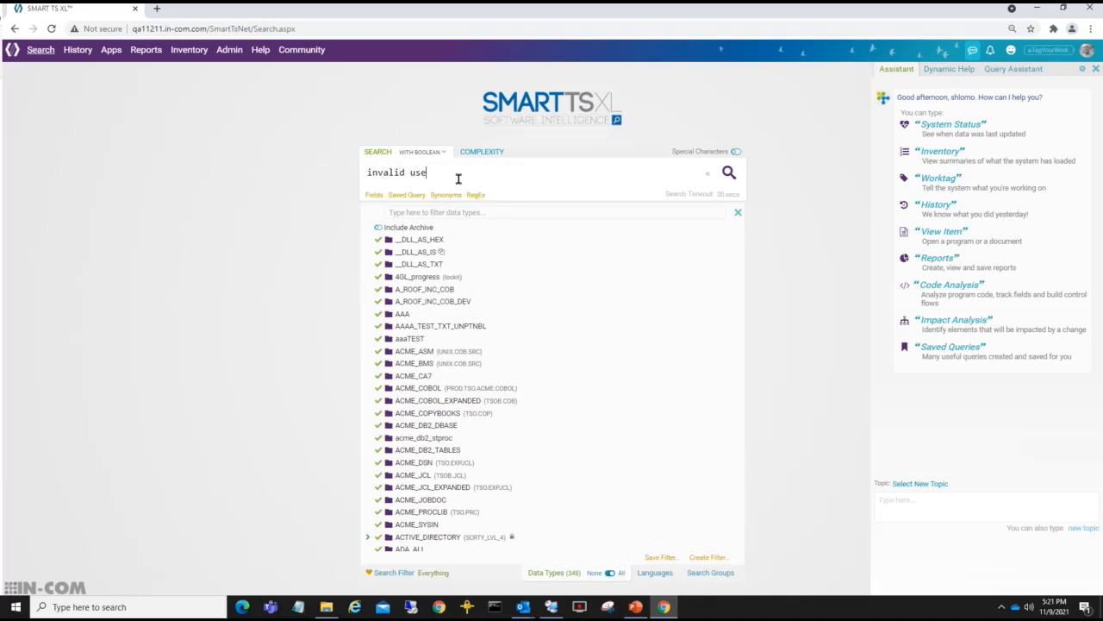
{"action": "left_click", "coordinate": [729, 173]}
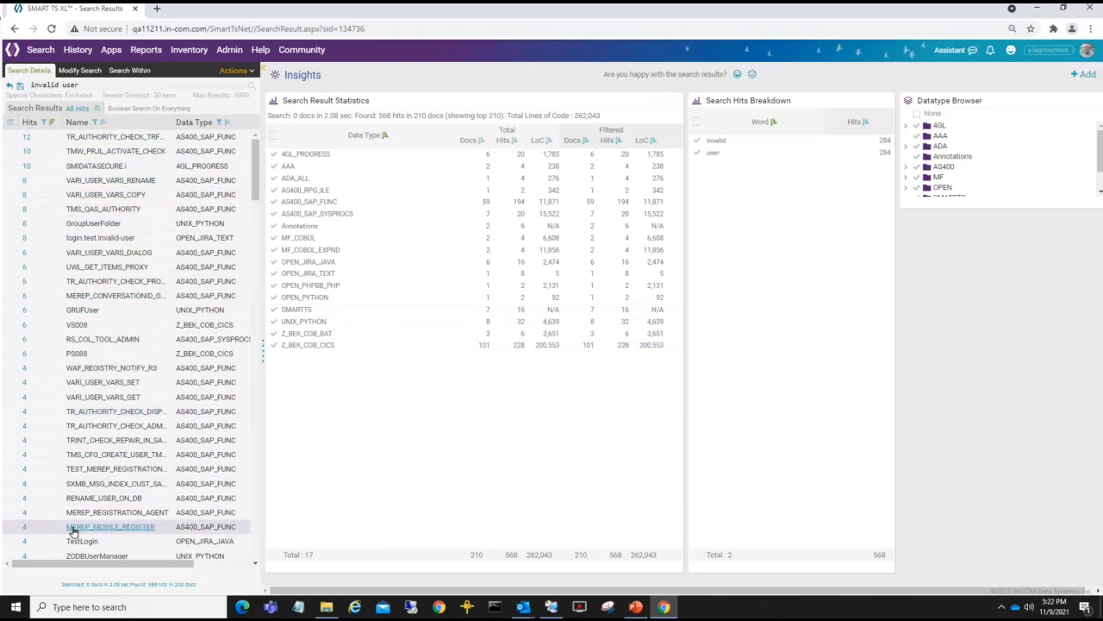
- Browse the result list, filter it to the 4GL_PROGRESS and Annotations data types, and clear the filter
{"action": "scroll", "coordinate": [108, 216], "scroll_direction": "down", "scroll_amount": 15}
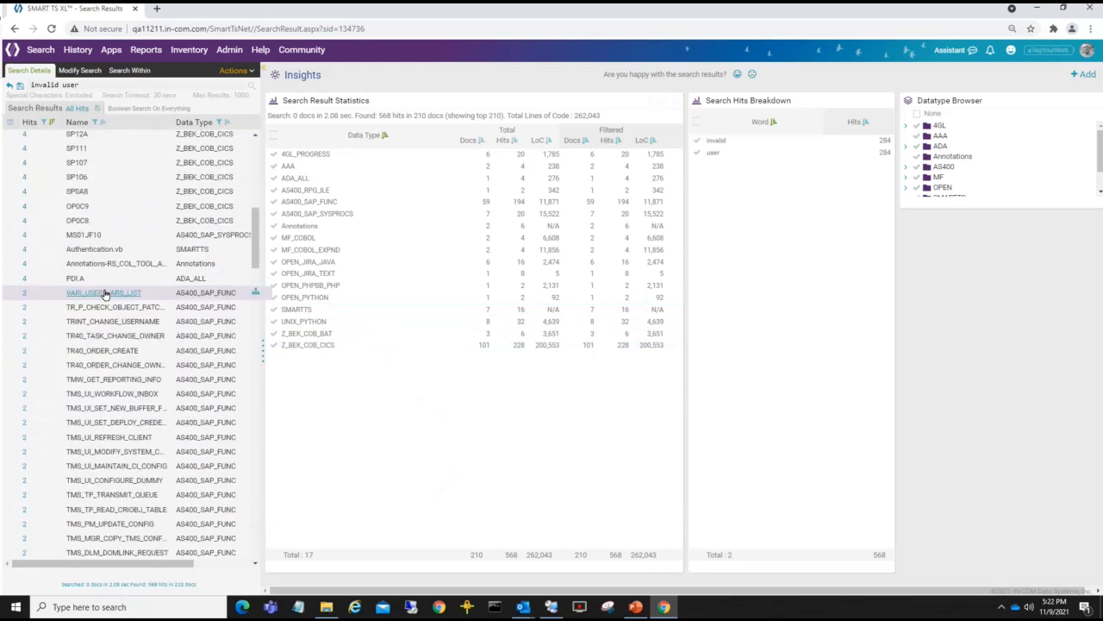
{"action": "scroll", "coordinate": [102, 310], "scroll_direction": "down", "scroll_amount": 3}
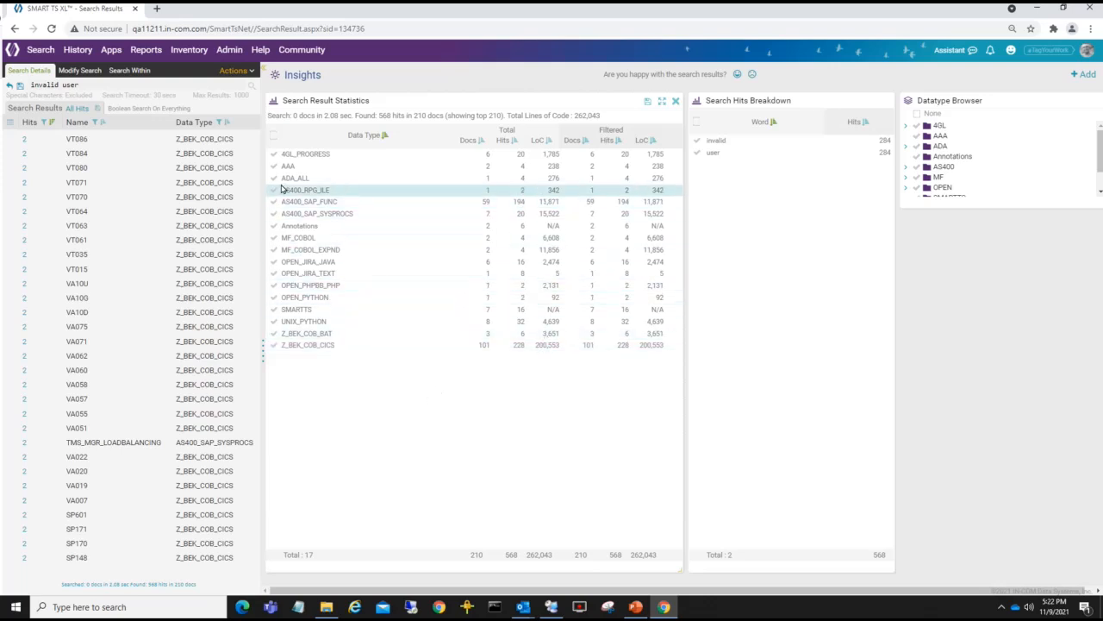
{"action": "left_click", "coordinate": [273, 153]}
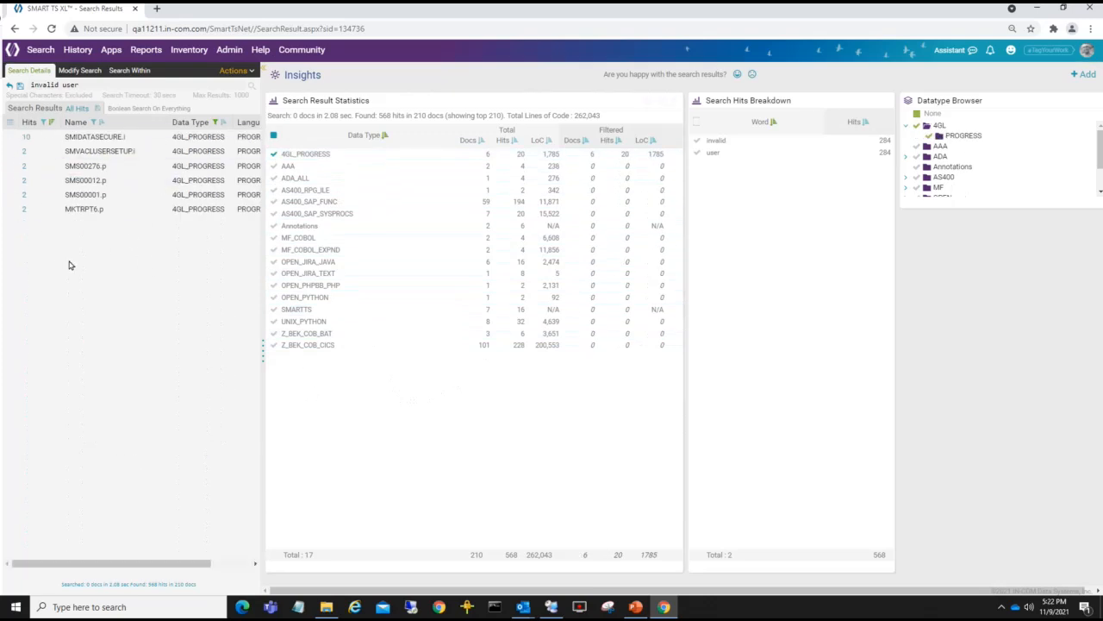
{"action": "left_click", "coordinate": [273, 227]}
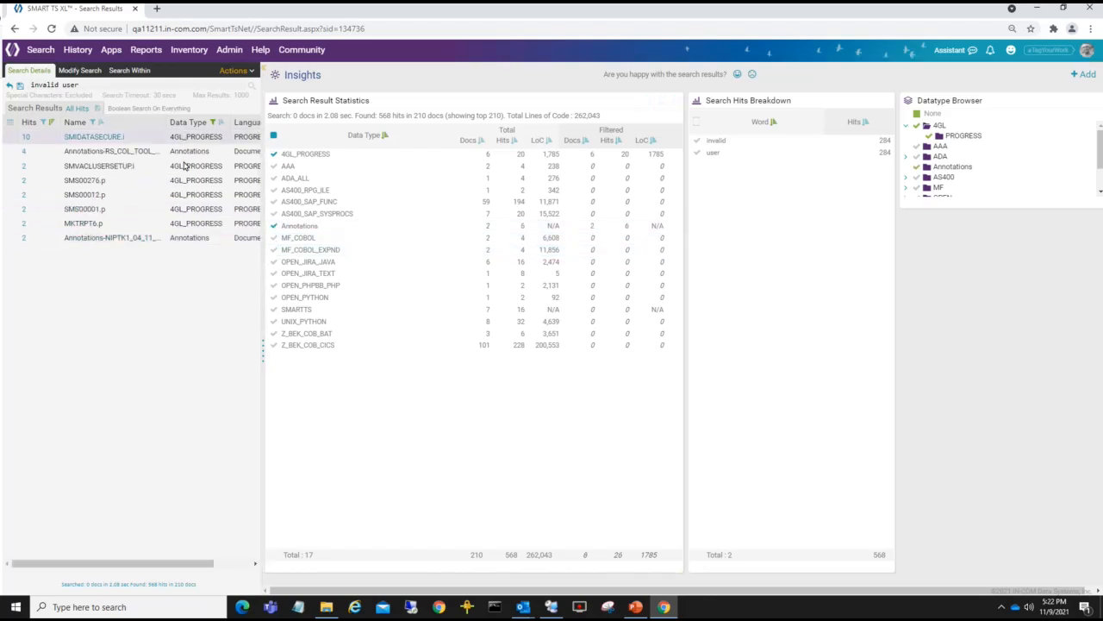
{"action": "left_click", "coordinate": [272, 136]}
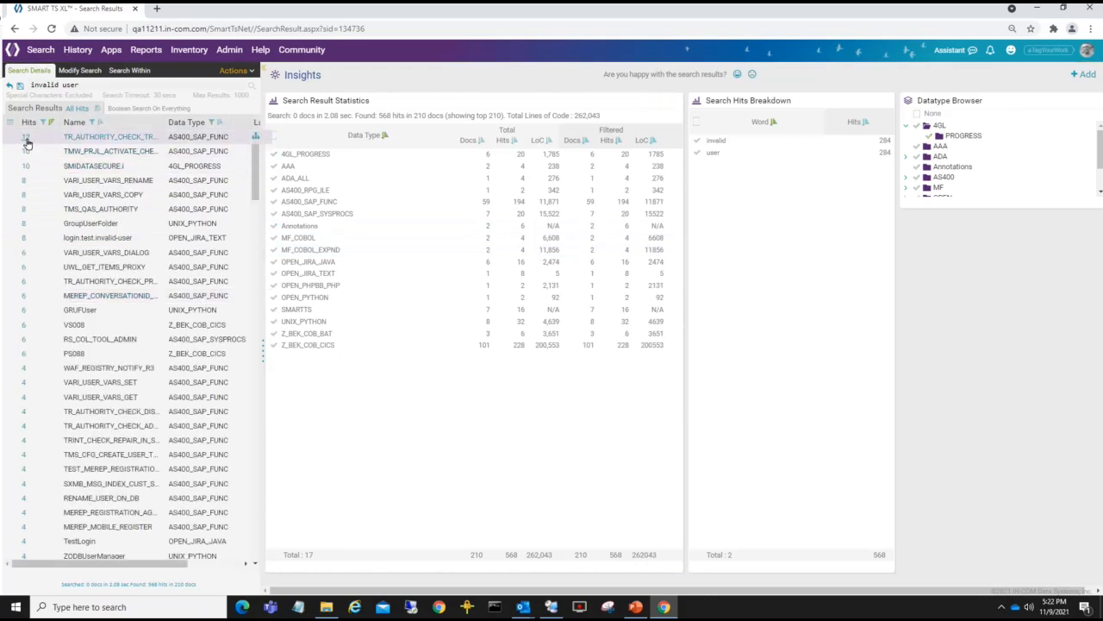
- Examine the hit lines of TR_AUTHORITY_CHECK_TRFUNCTION, TMW_PRJL_ACTIVATE_CHECK, SMIDATASECURE.i and GroupUserFolder
{"action": "left_click", "coordinate": [27, 140]}
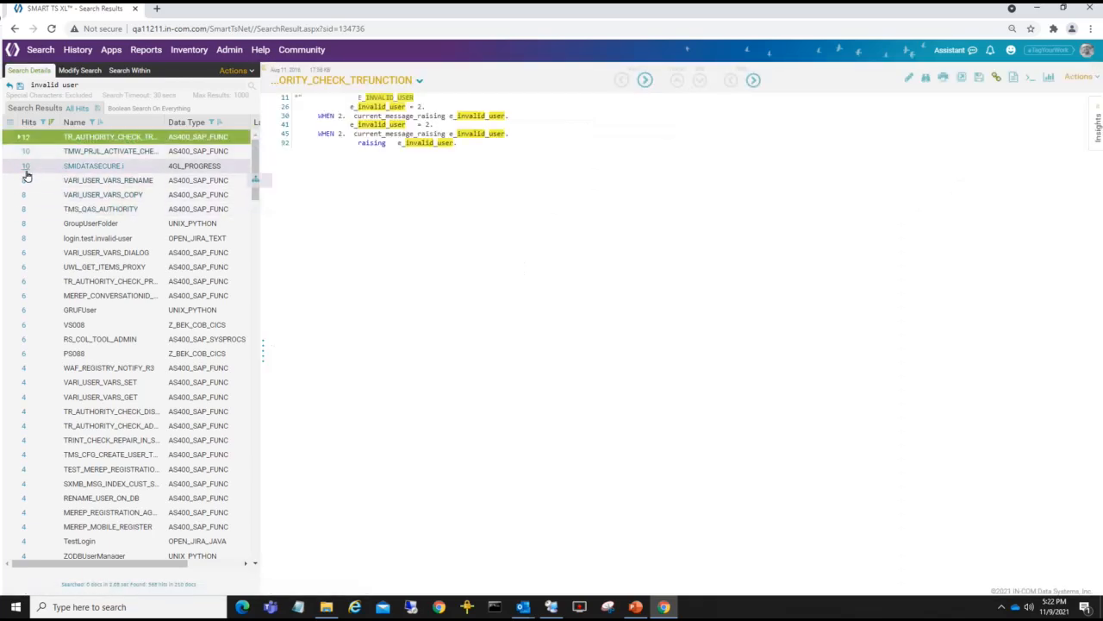
{"action": "left_click", "coordinate": [27, 155]}
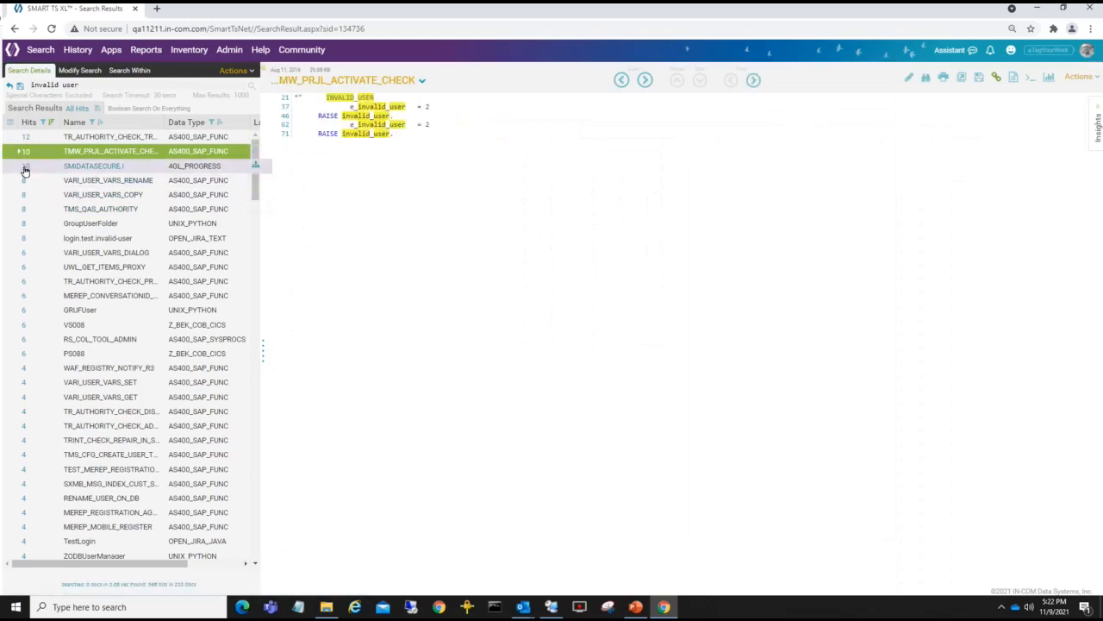
{"action": "left_click", "coordinate": [25, 168]}
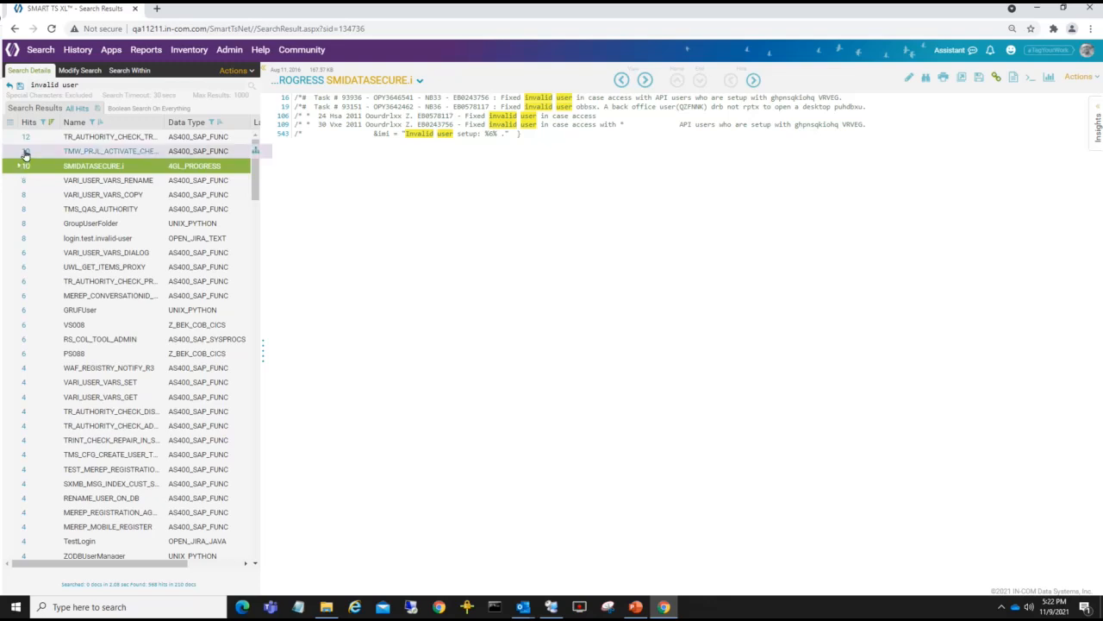
{"action": "left_click", "coordinate": [26, 154]}
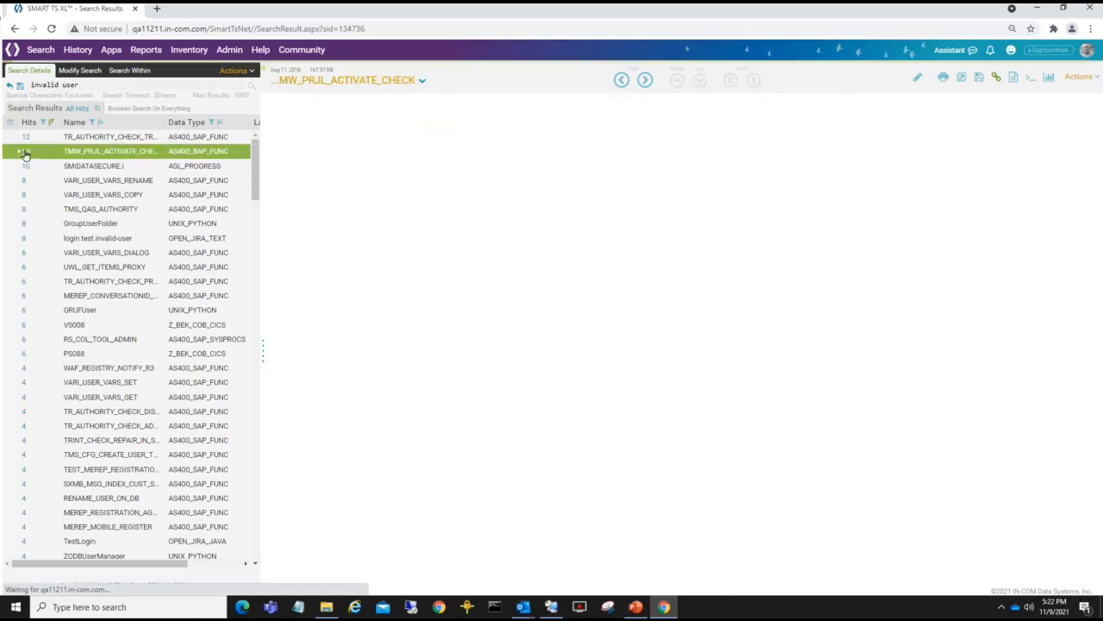
{"action": "left_click", "coordinate": [23, 223]}
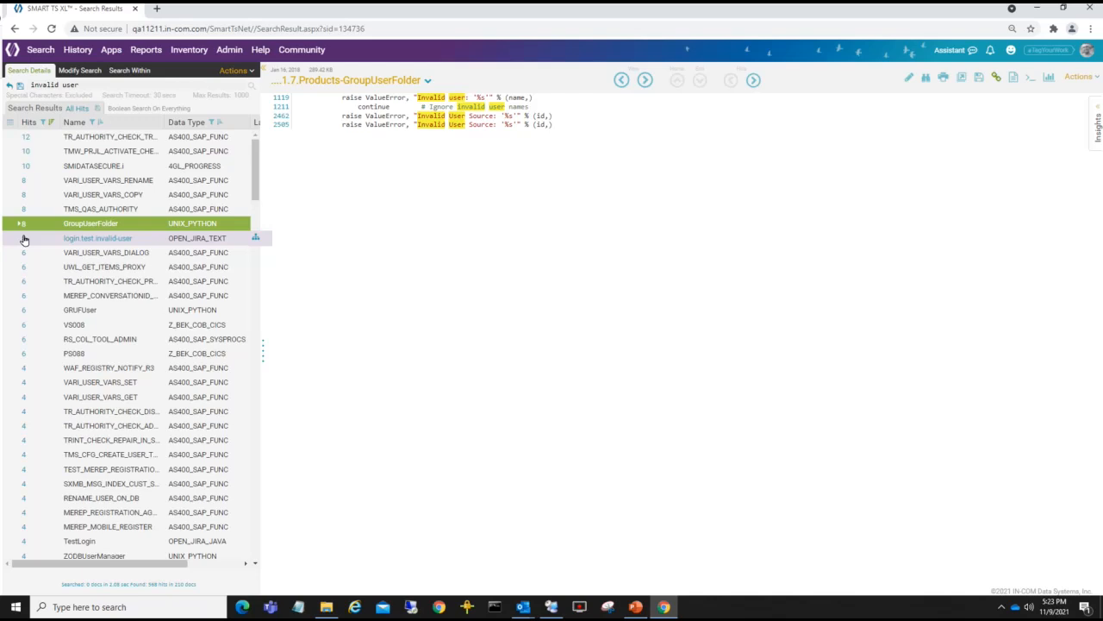
- Return to the search query and add a condition on the common String field
{"action": "left_click", "coordinate": [11, 87]}
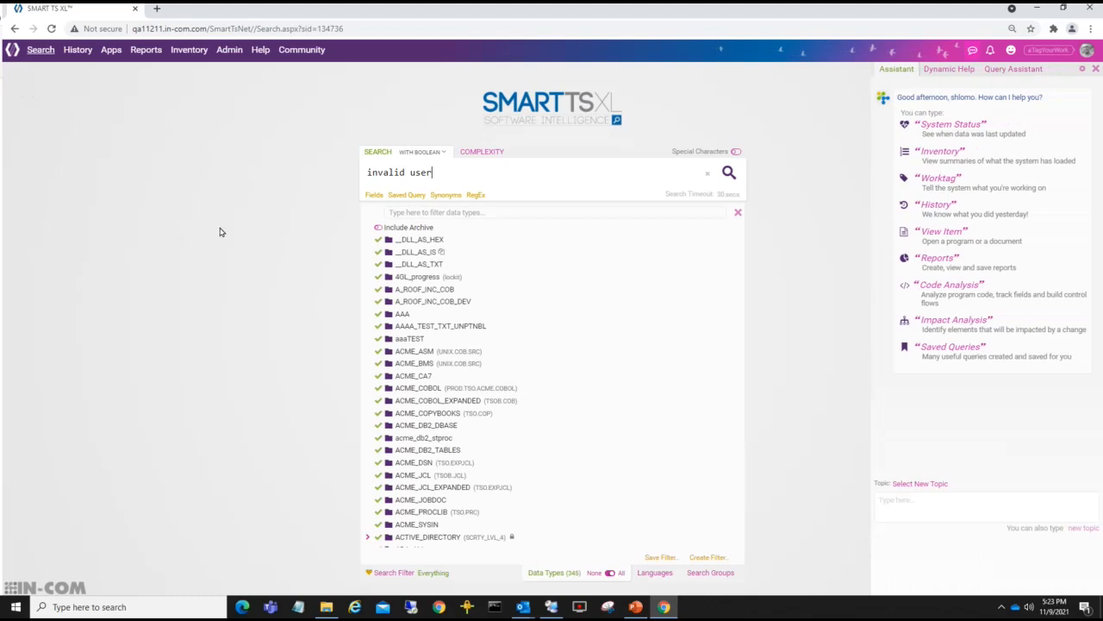
{"action": "left_click", "coordinate": [371, 196]}
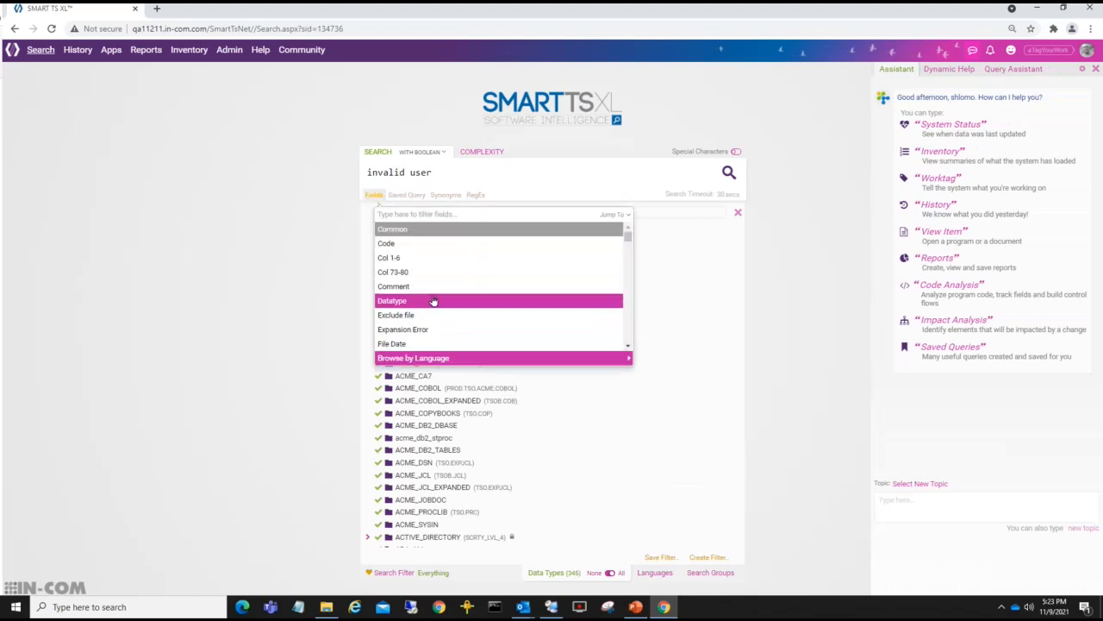
{"action": "scroll", "coordinate": [417, 315], "scroll_direction": "down", "scroll_amount": 1}
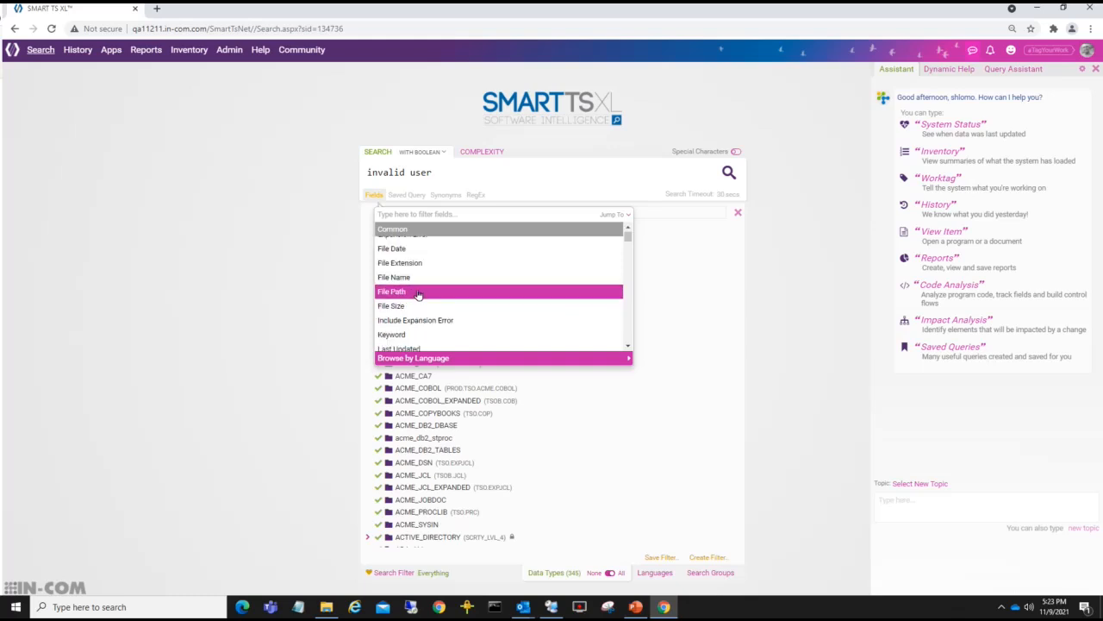
{"action": "scroll", "coordinate": [417, 294], "scroll_direction": "down", "scroll_amount": 1}
{"action": "scroll", "coordinate": [414, 294], "scroll_direction": "down", "scroll_amount": 1}
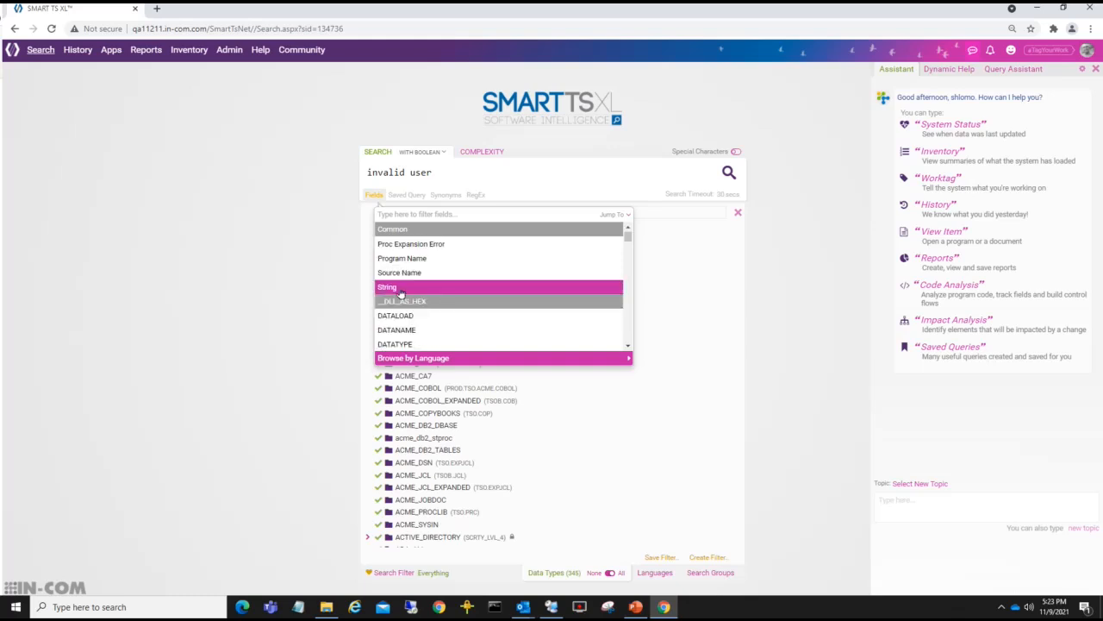
{"action": "left_click", "coordinate": [401, 294]}
- Remove the plain search words from the query, make the String condition contain "invalid user", and run the search
{"action": "left_click_drag", "start_coordinate": [433, 171], "coordinate": [357, 168]}
{"action": "key", "text": "BackSpace"}
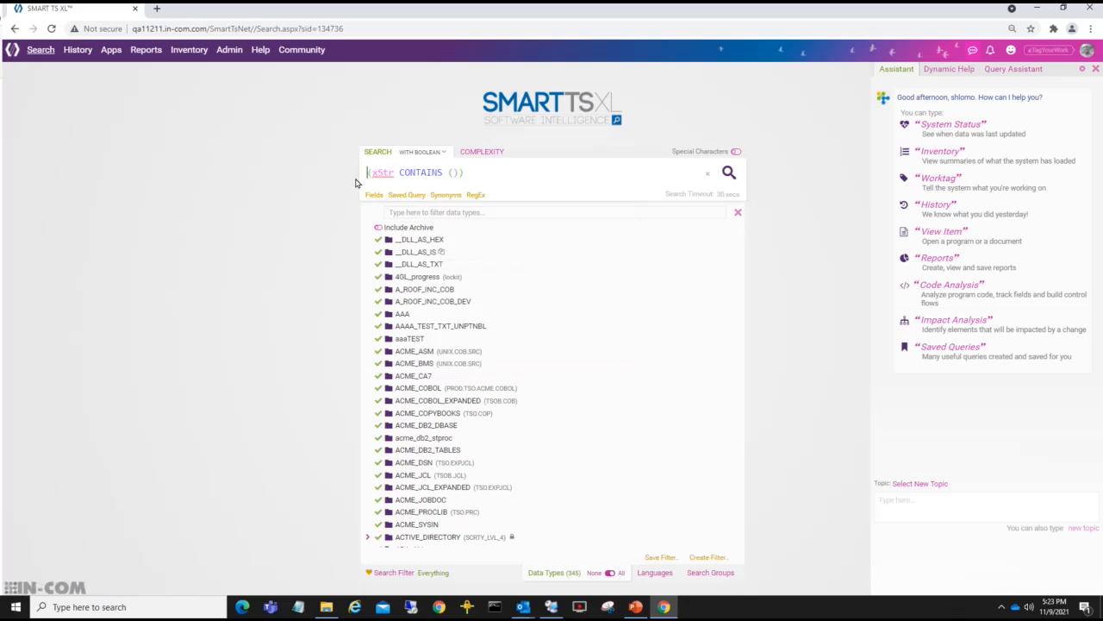
{"action": "type", "text": "invalid user"}
{"action": "left_click", "coordinate": [729, 174]}
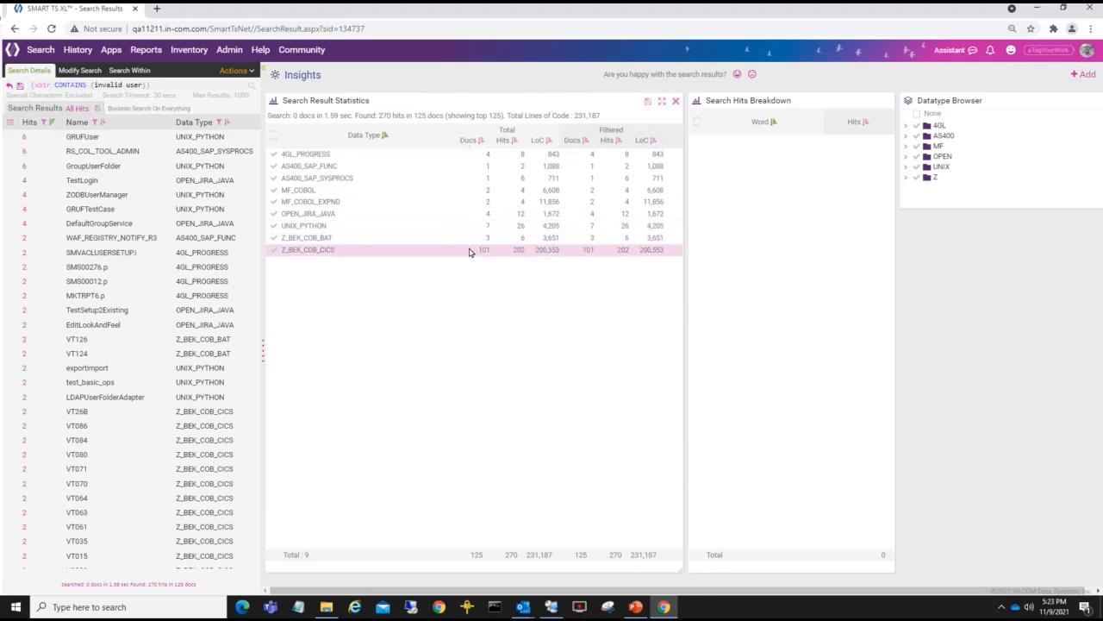
- Open the combined view of all hits and examine the matching string lines across the listed programs
{"action": "left_click", "coordinate": [77, 110]}
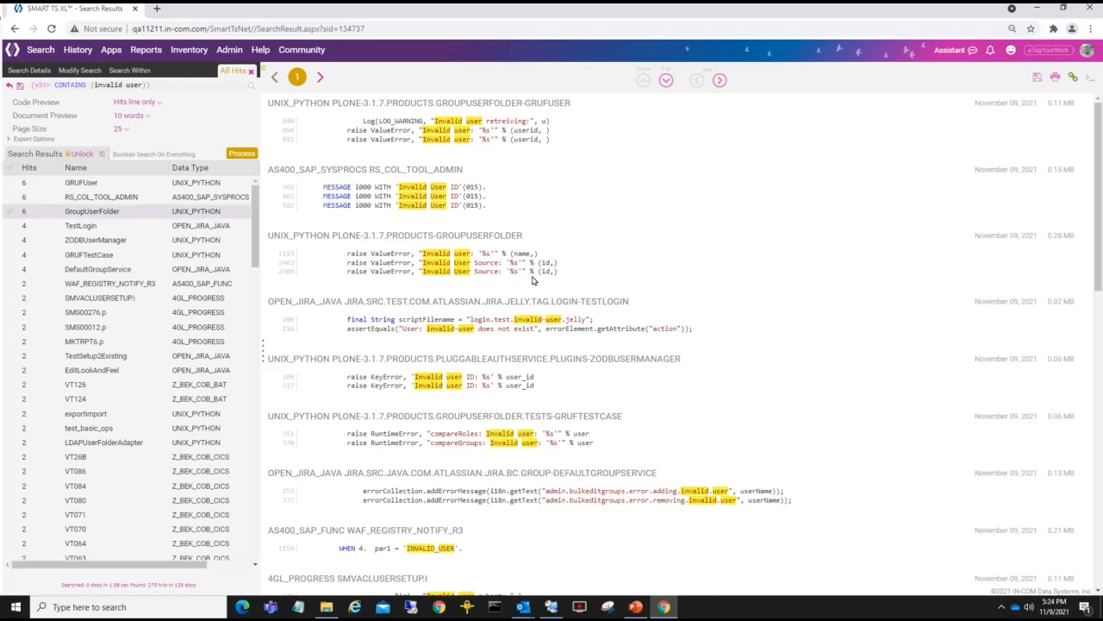
{"action": "scroll", "coordinate": [507, 393], "scroll_direction": "down", "scroll_amount": 5}
{"action": "scroll", "coordinate": [506, 393], "scroll_direction": "up", "scroll_amount": 5}
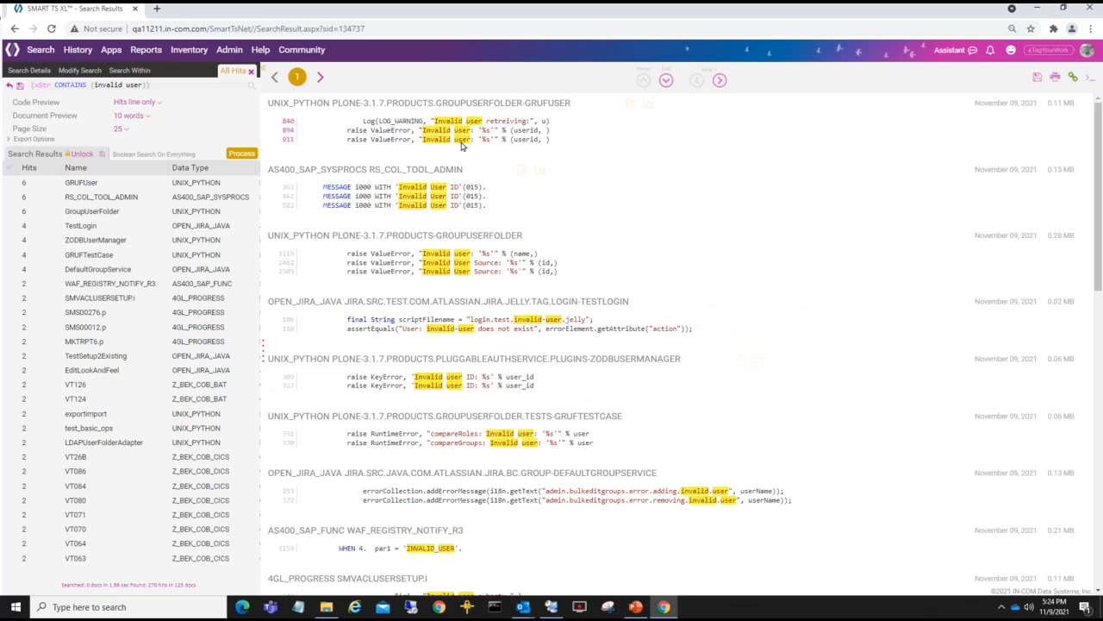
{"action": "scroll", "coordinate": [507, 333], "scroll_direction": "down", "scroll_amount": 1}
{"action": "scroll", "coordinate": [496, 362], "scroll_direction": "down", "scroll_amount": 5}
{"action": "scroll", "coordinate": [493, 367], "scroll_direction": "up", "scroll_amount": 5}
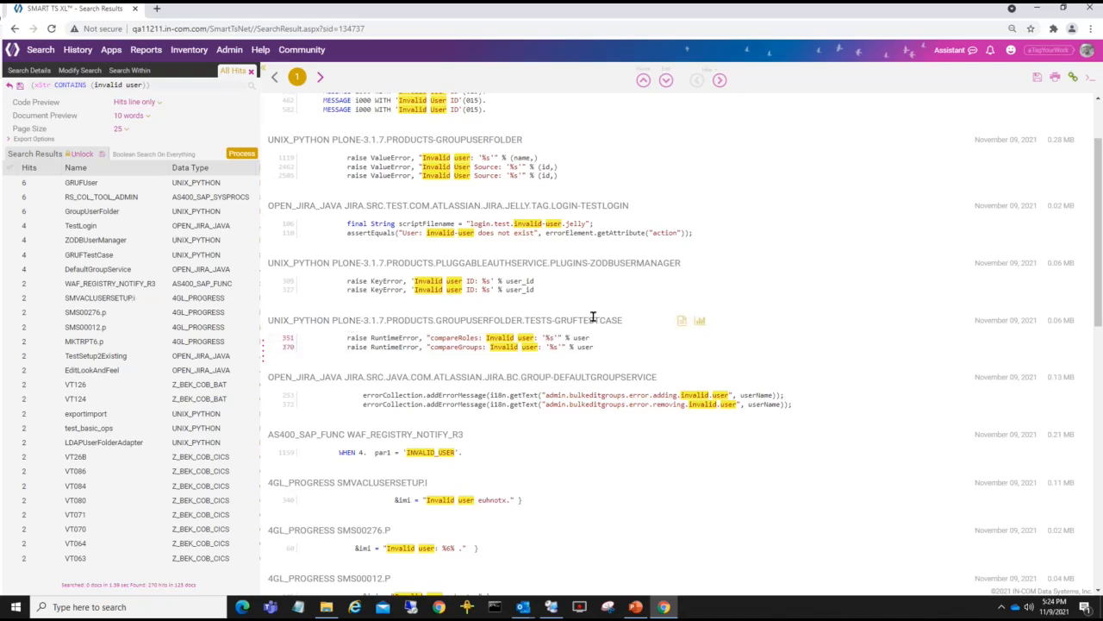
{"action": "left_click", "coordinate": [285, 342]}
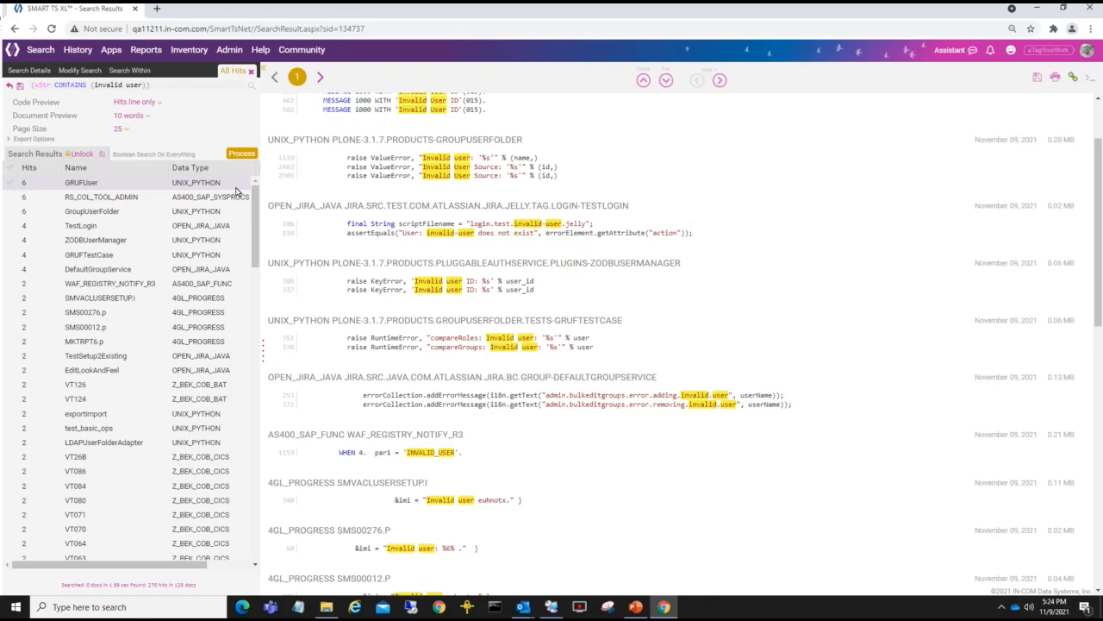
- Set the code preview to 4 lines around each hit, reprocess the all-hits view, and review the surrounding code
{"action": "left_click", "coordinate": [158, 104]}
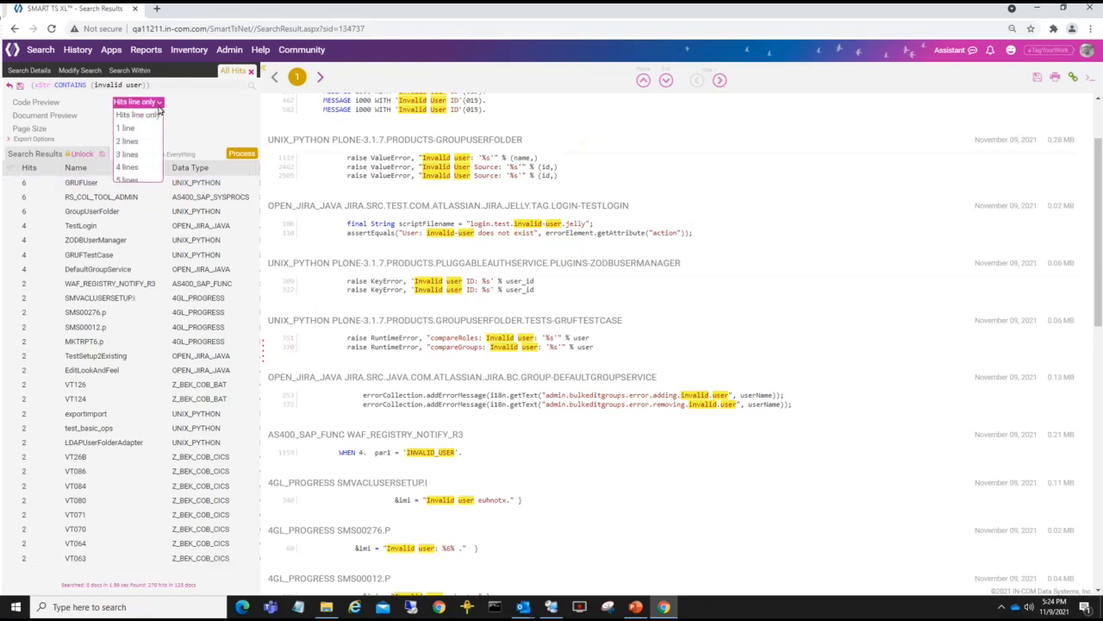
{"action": "left_click", "coordinate": [129, 166]}
{"action": "left_click", "coordinate": [239, 153]}
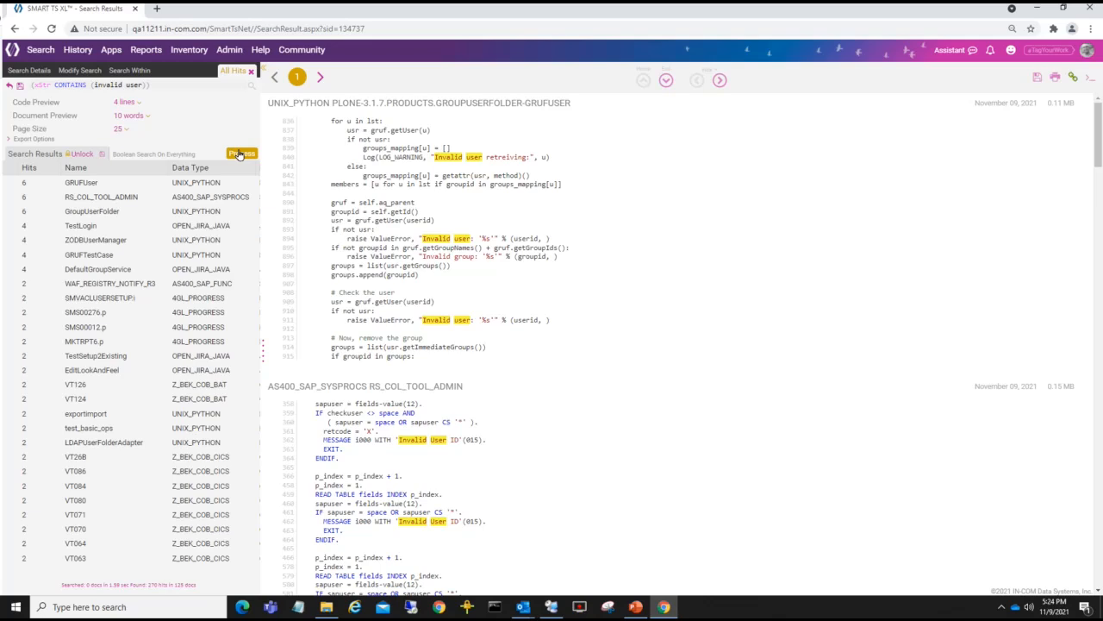
{"action": "scroll", "coordinate": [494, 217], "scroll_direction": "down", "scroll_amount": 3}
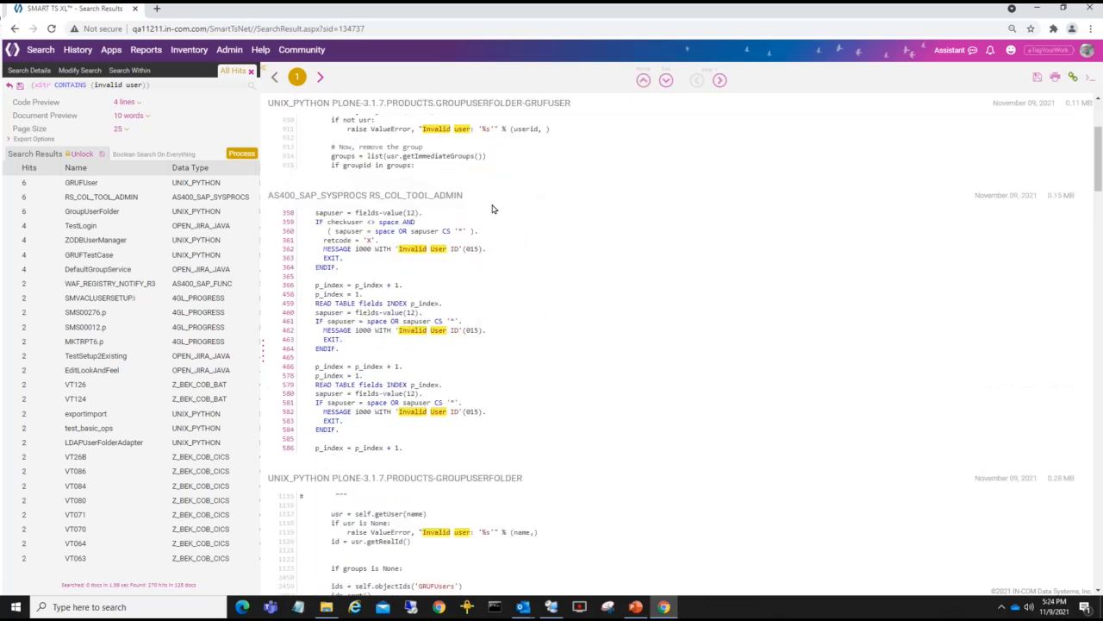
- Export all hits as HTML with the filename "All Hits Rinvalid user report" into a new named folder, and dismiss the download notice
{"action": "left_click", "coordinate": [1039, 80]}
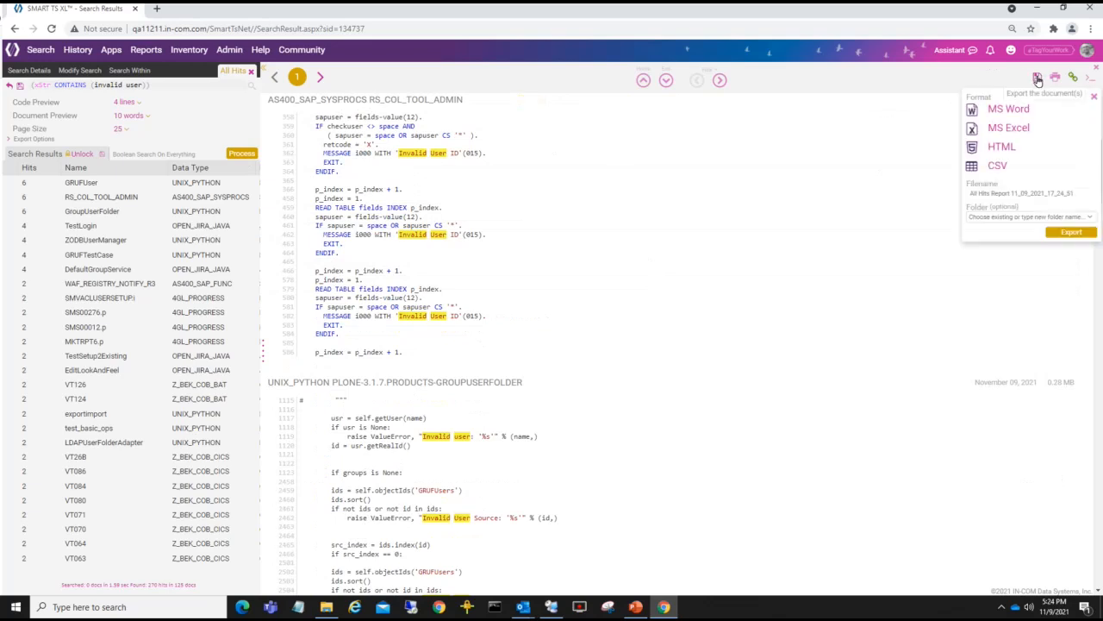
{"action": "left_click", "coordinate": [1010, 150]}
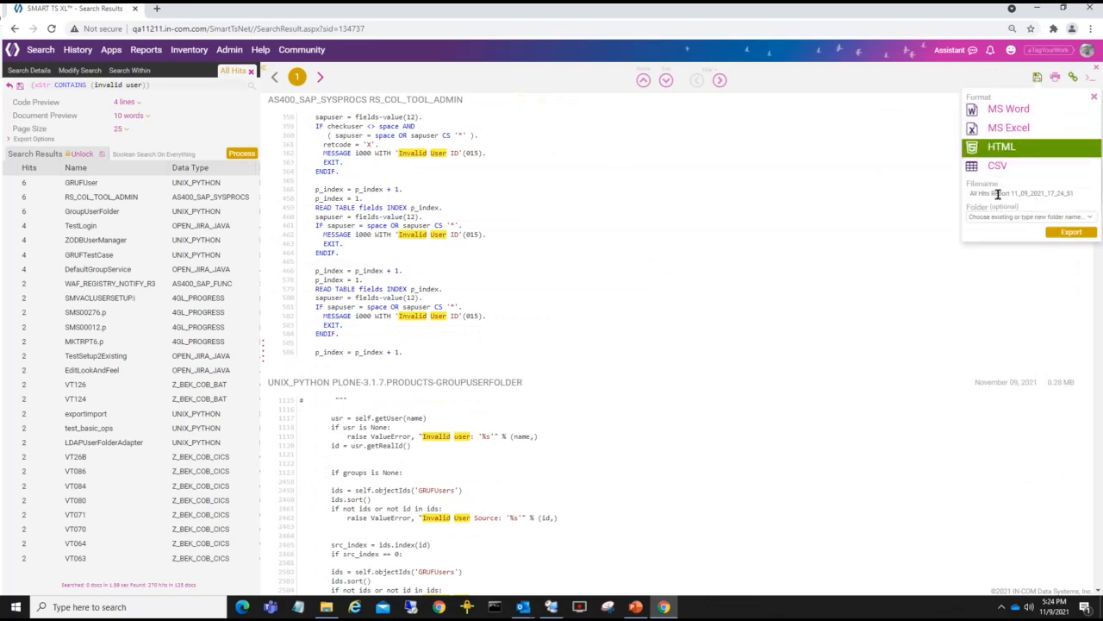
{"action": "left_click_drag", "start_coordinate": [1076, 194], "coordinate": [995, 193]}
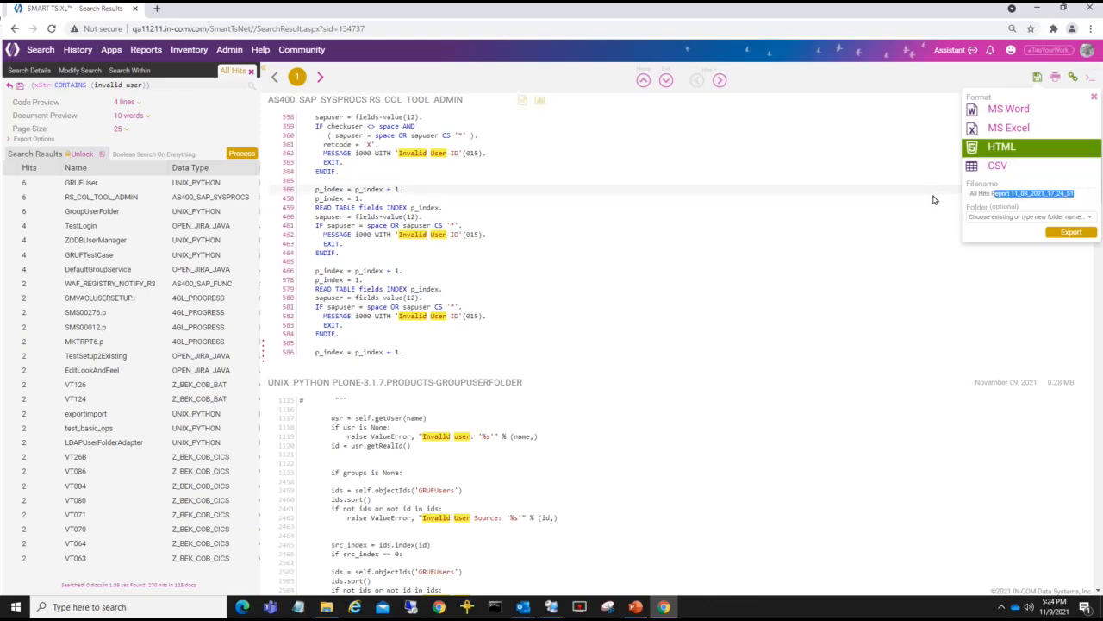
{"action": "type", "text": "invalid user report"}
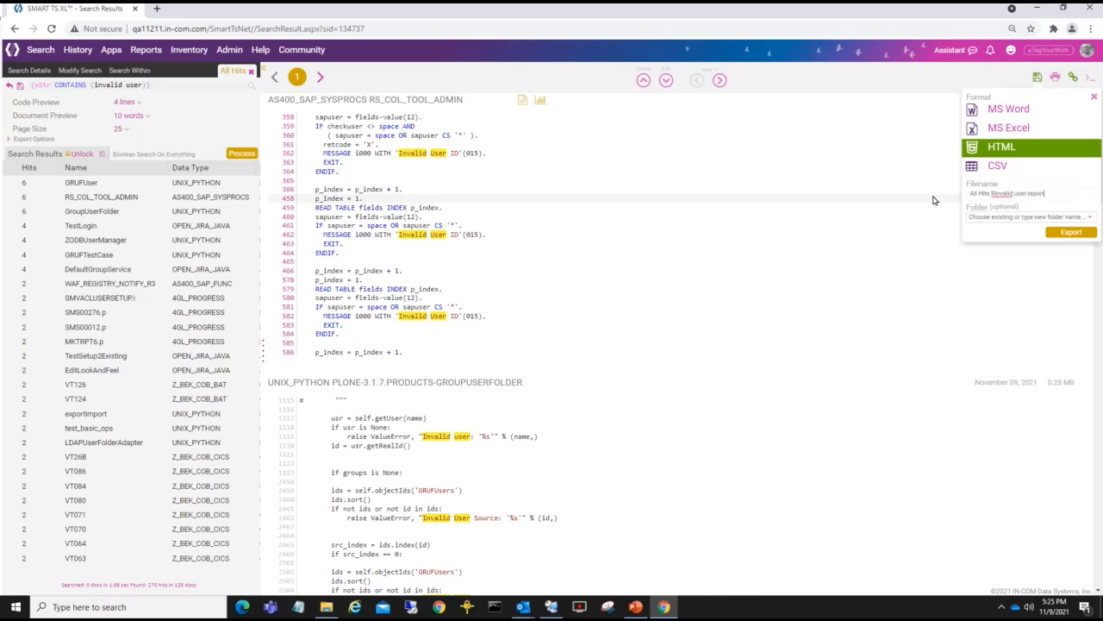
{"action": "left_click", "coordinate": [997, 216]}
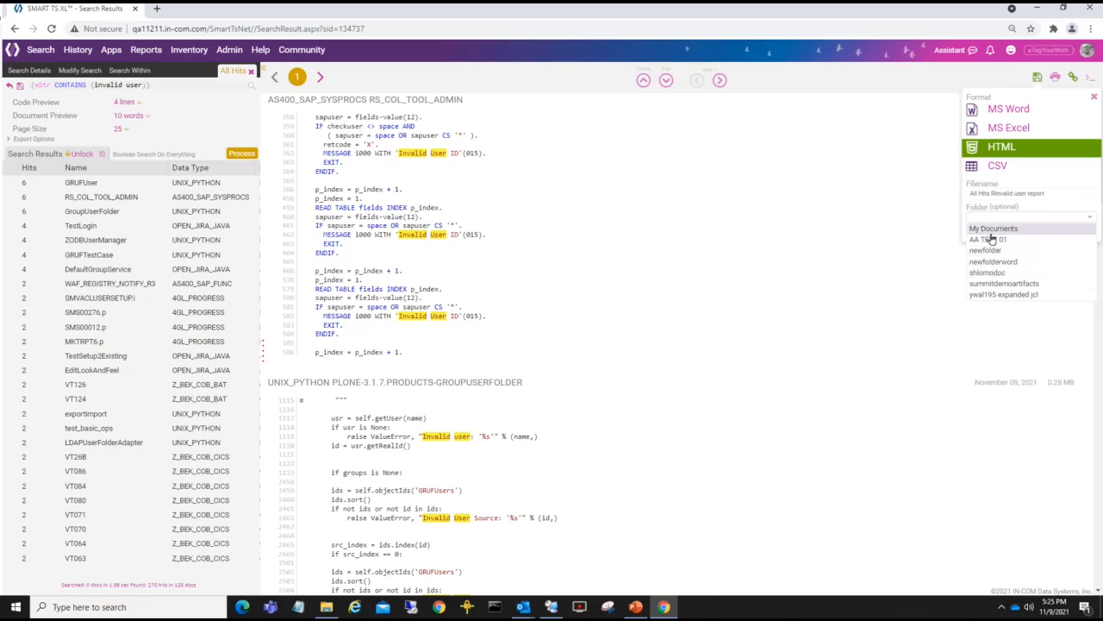
{"action": "type", "text": "testann"}
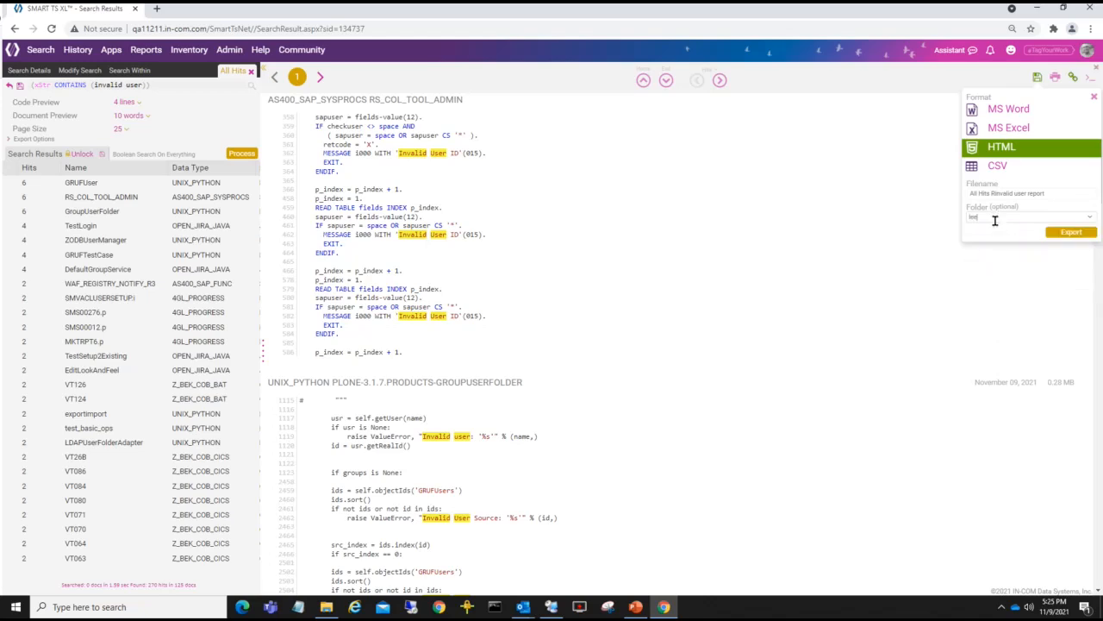
{"action": "left_click", "coordinate": [1071, 232]}
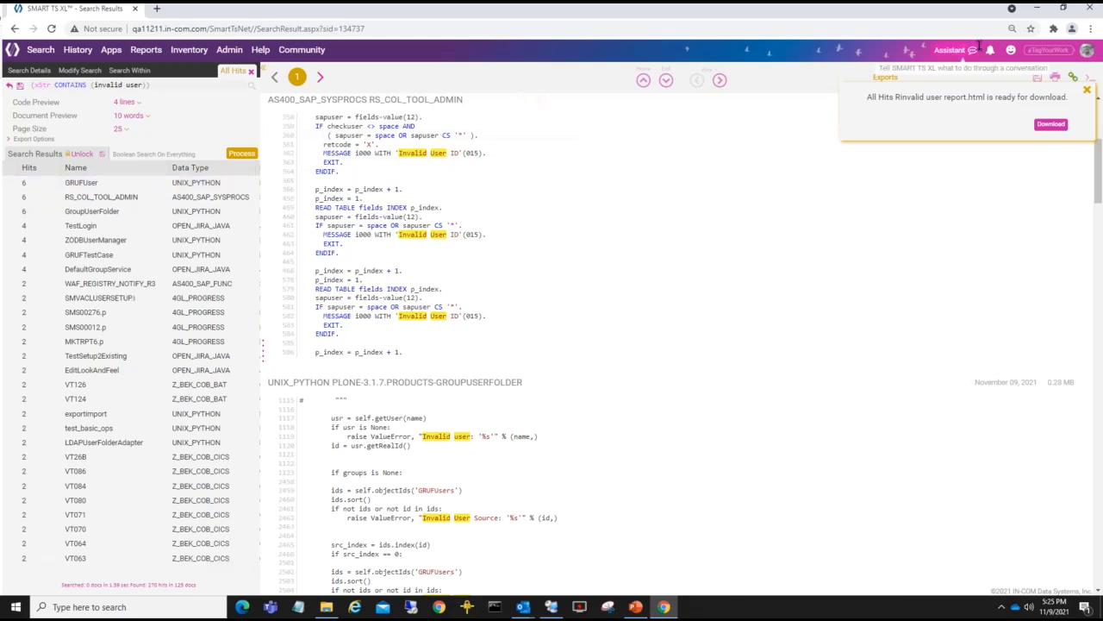
{"action": "left_click", "coordinate": [1087, 92]}
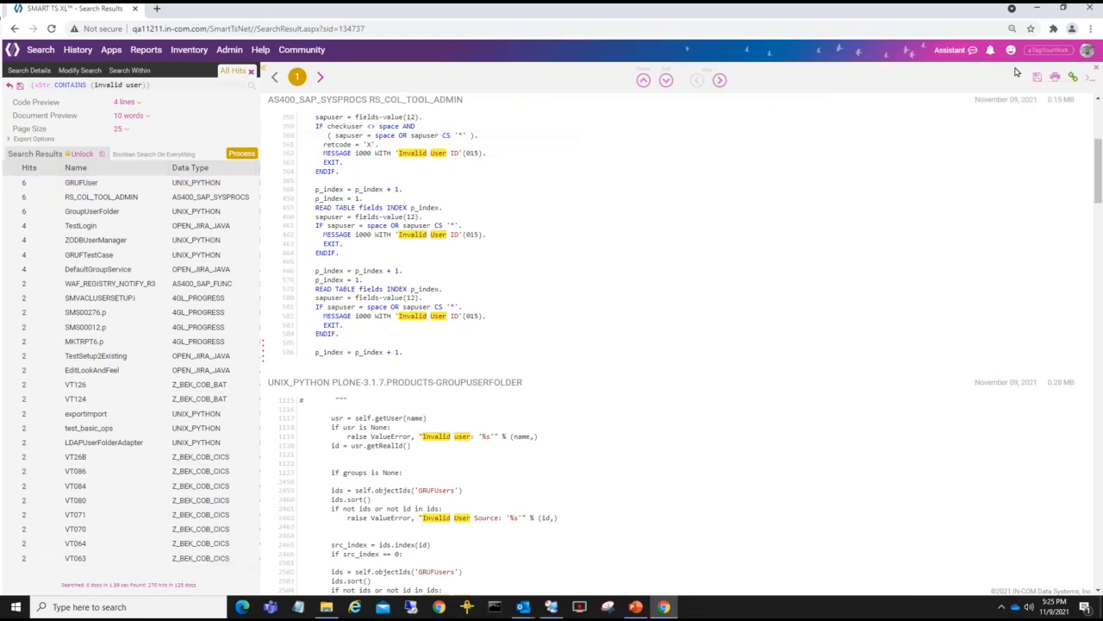
- Open the new folder among the saved exports, start an e-mail with the HTML report attached, enter the recipient's name, and close without sending
{"action": "left_click", "coordinate": [991, 50]}
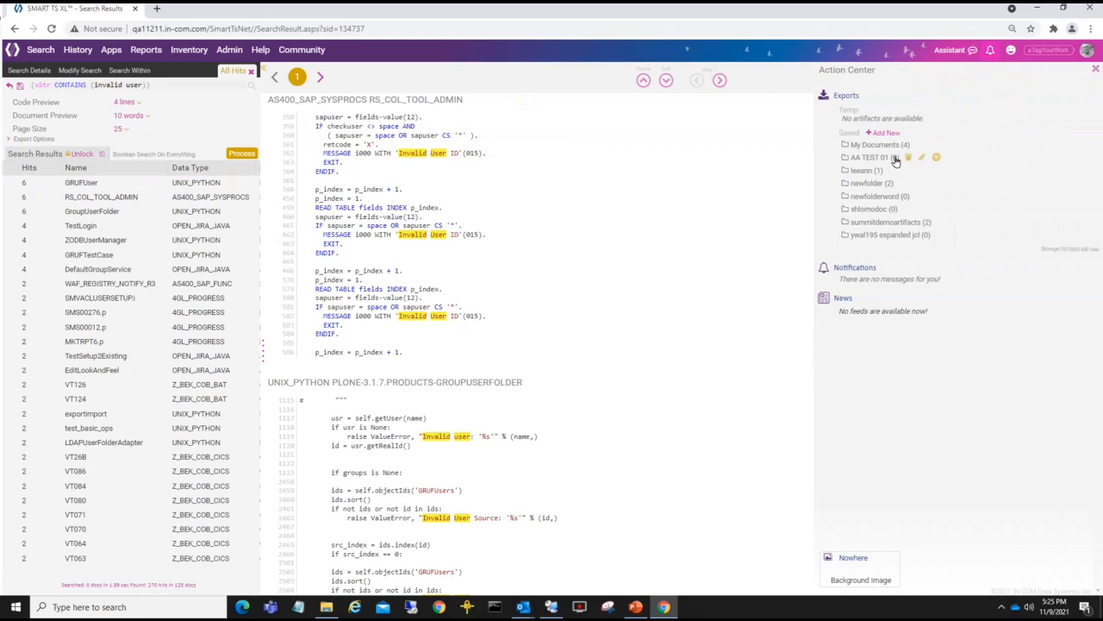
{"action": "left_click", "coordinate": [860, 172]}
{"action": "mouse_move", "coordinate": [970, 182]}
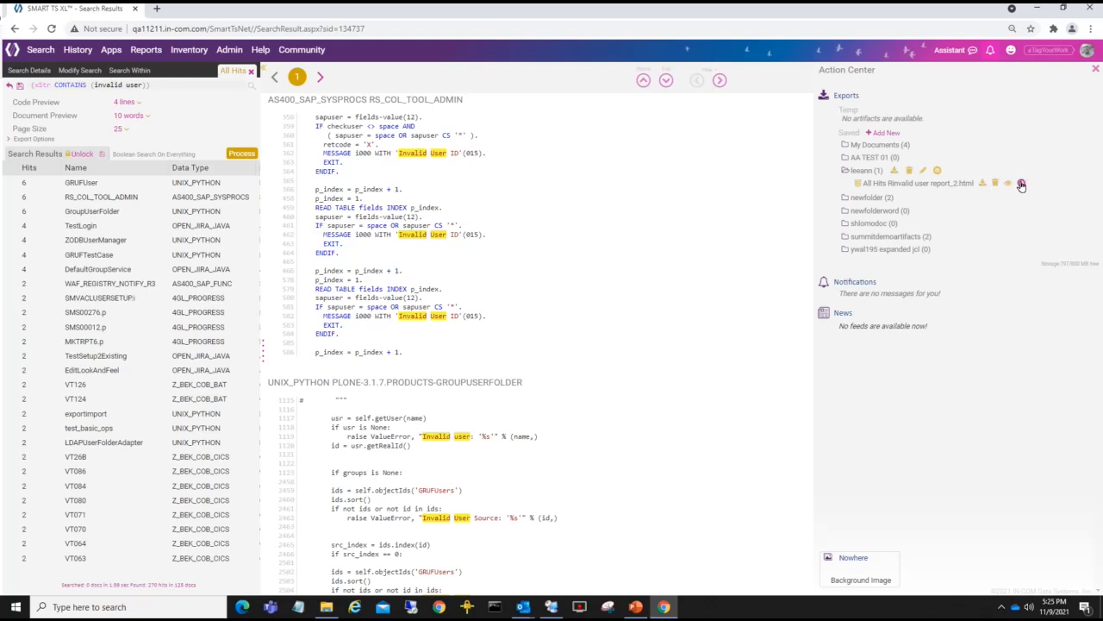
{"action": "left_click", "coordinate": [1022, 185]}
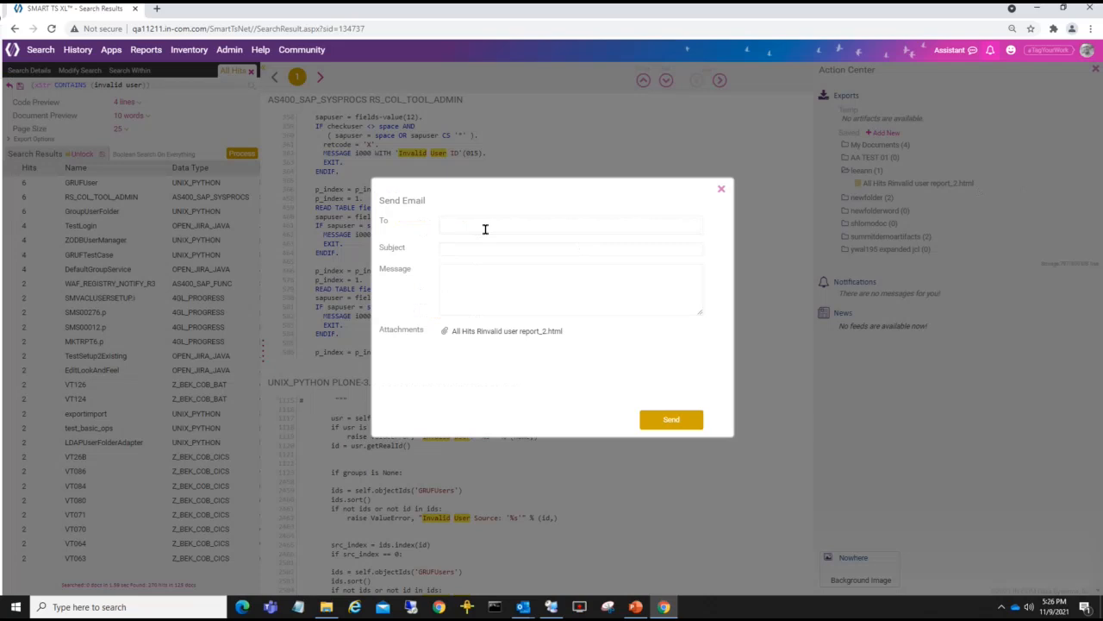
{"action": "type", "text": "leeann"}
{"action": "left_click", "coordinate": [722, 189]}
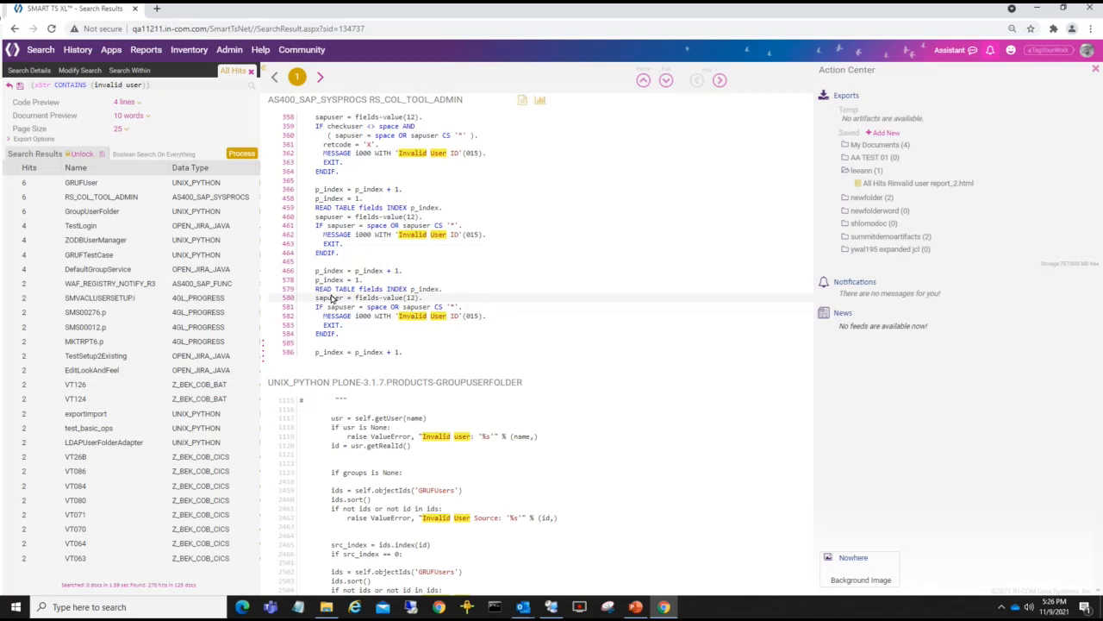
- Start a new search and insert the saved query SQL Commands from the ACME_CORP category
{"action": "left_click", "coordinate": [39, 55]}
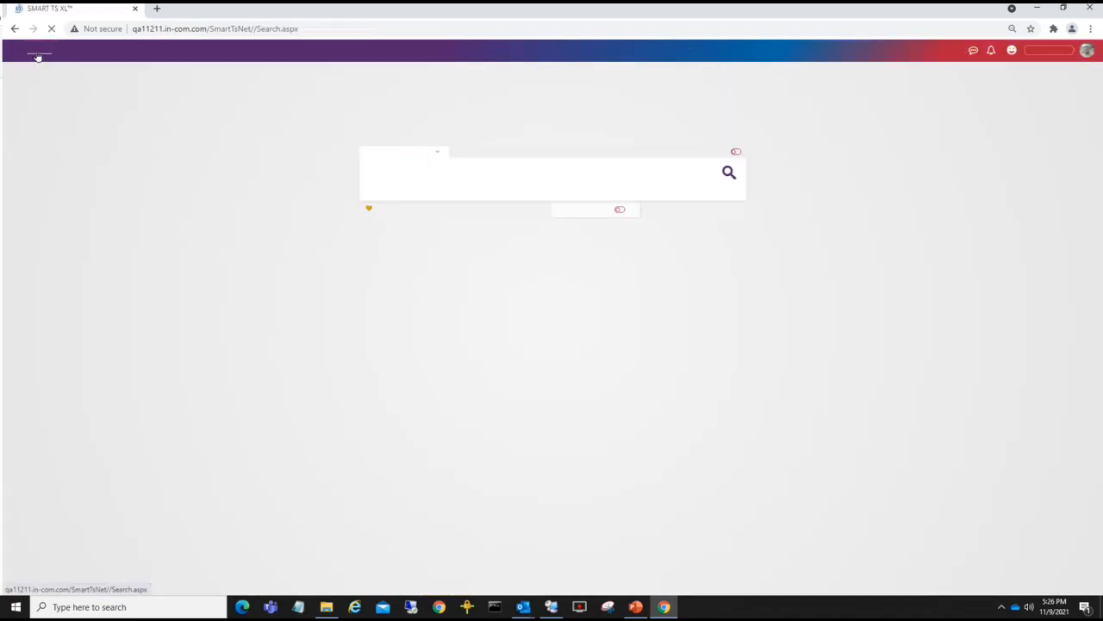
{"action": "left_click", "coordinate": [376, 195]}
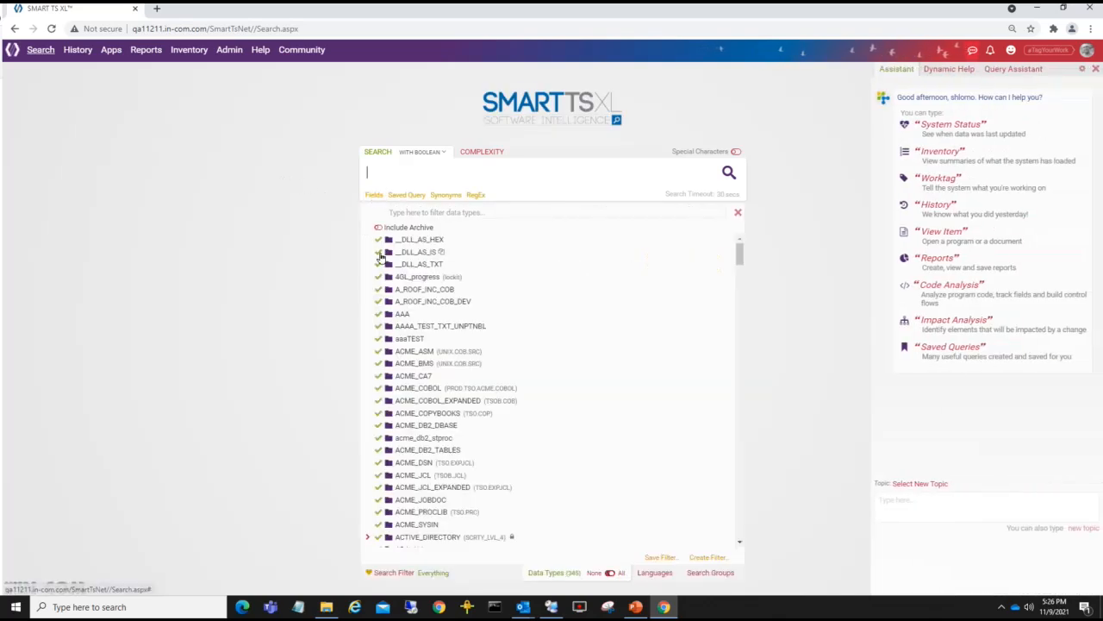
{"action": "left_click", "coordinate": [739, 214]}
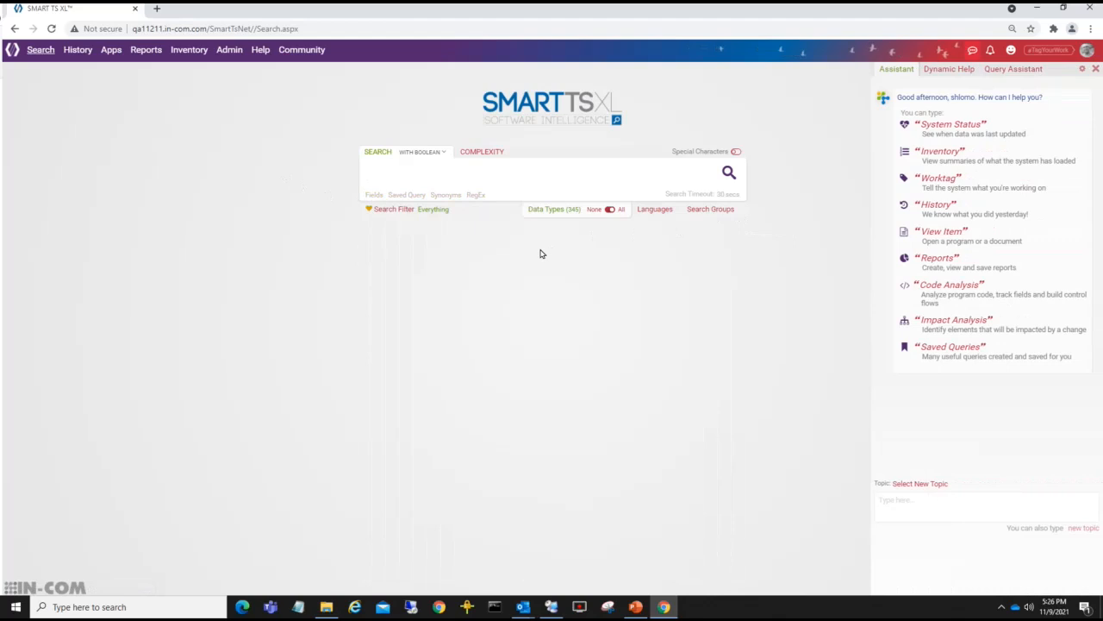
{"action": "left_click", "coordinate": [417, 199]}
{"action": "mouse_move", "coordinate": [430, 343]}
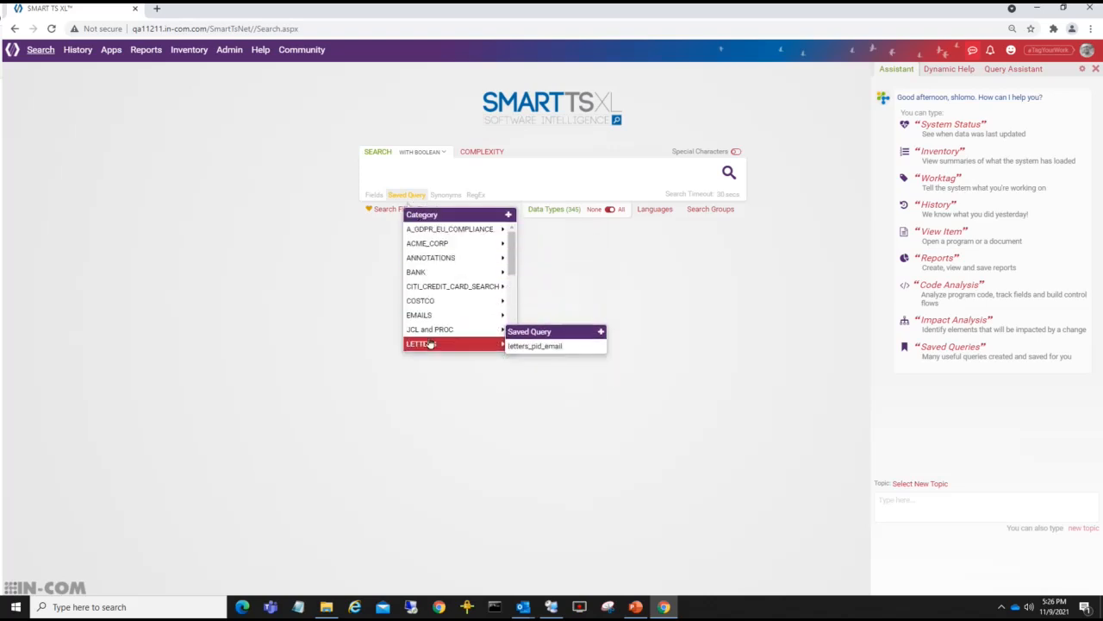
{"action": "mouse_move", "coordinate": [432, 251]}
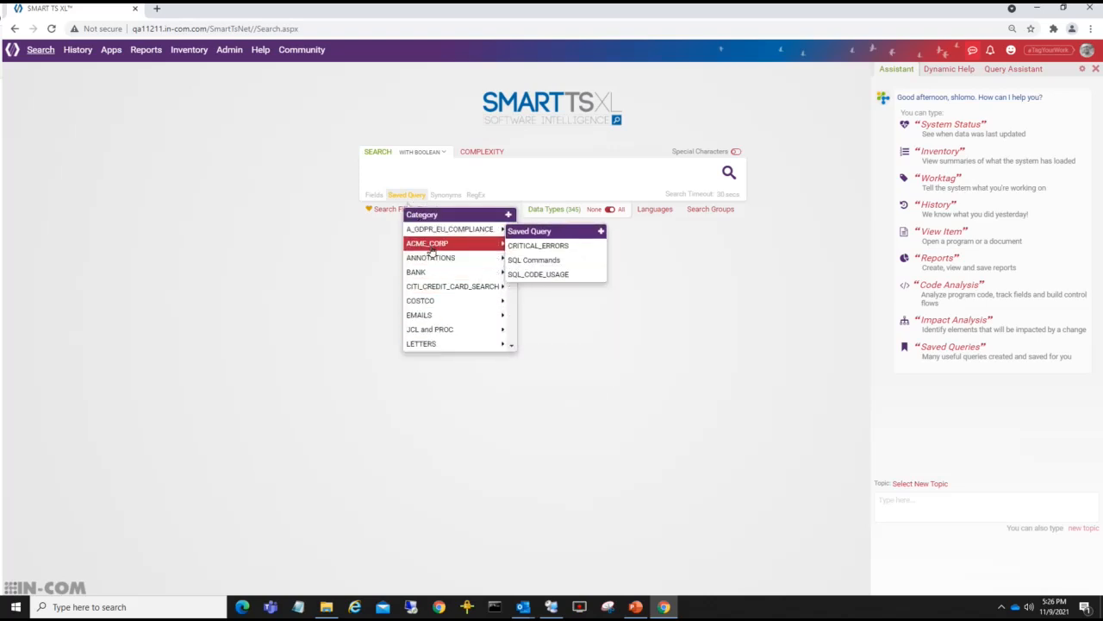
{"action": "left_click", "coordinate": [530, 262]}
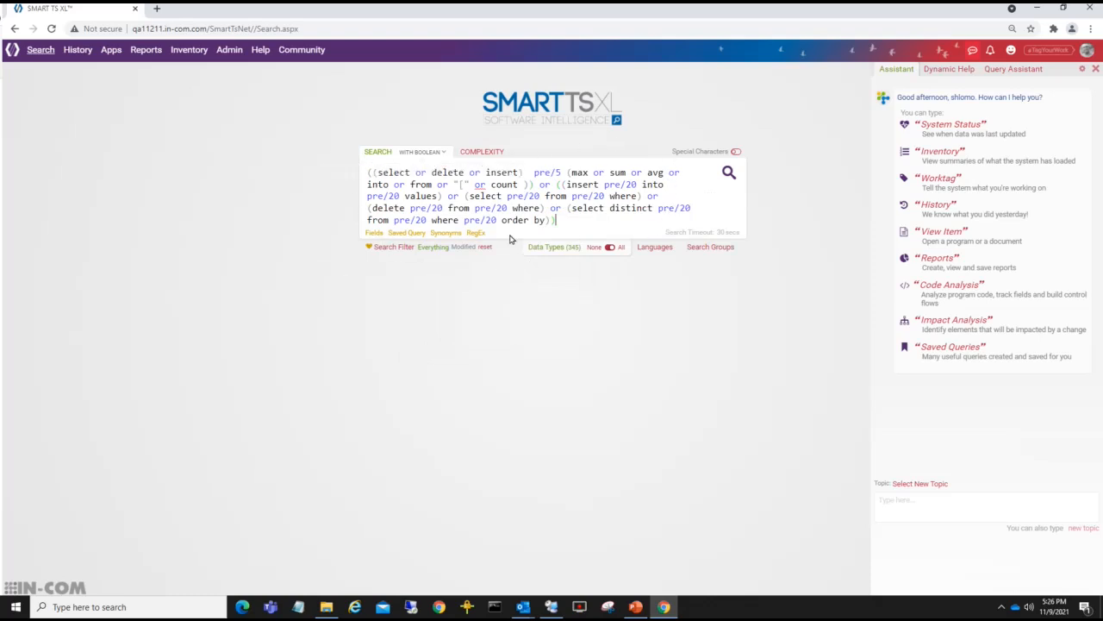
- Limit the search to the MAINFRAME and DISTRIBUTED search groups, run it, and open the KU$_IOTABLE_VIEW result
{"action": "left_click", "coordinate": [653, 247]}
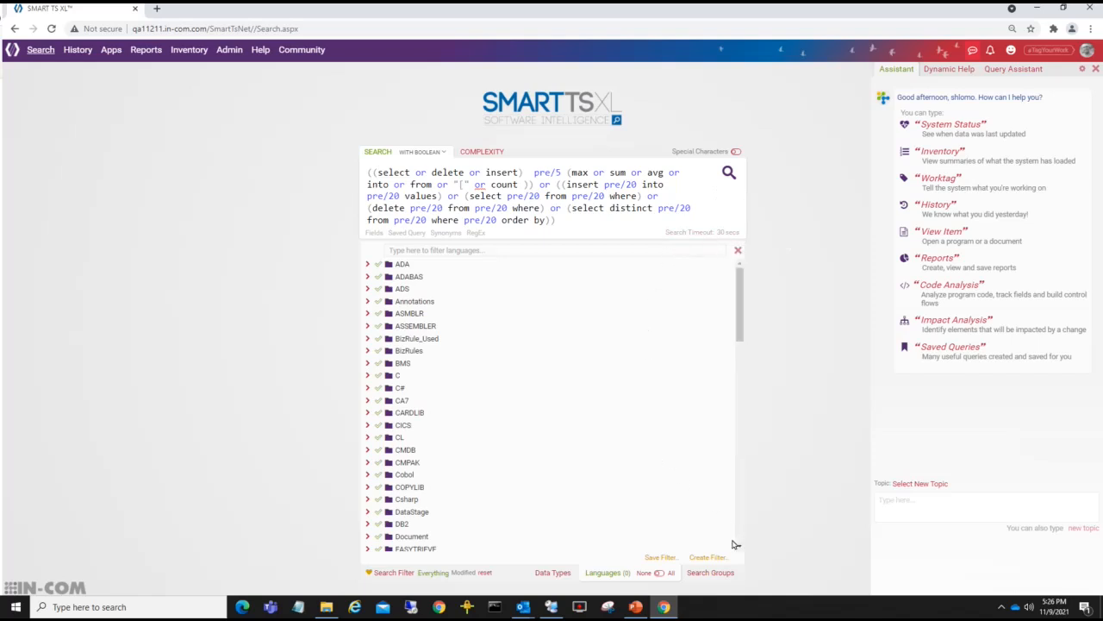
{"action": "left_click", "coordinate": [717, 573]}
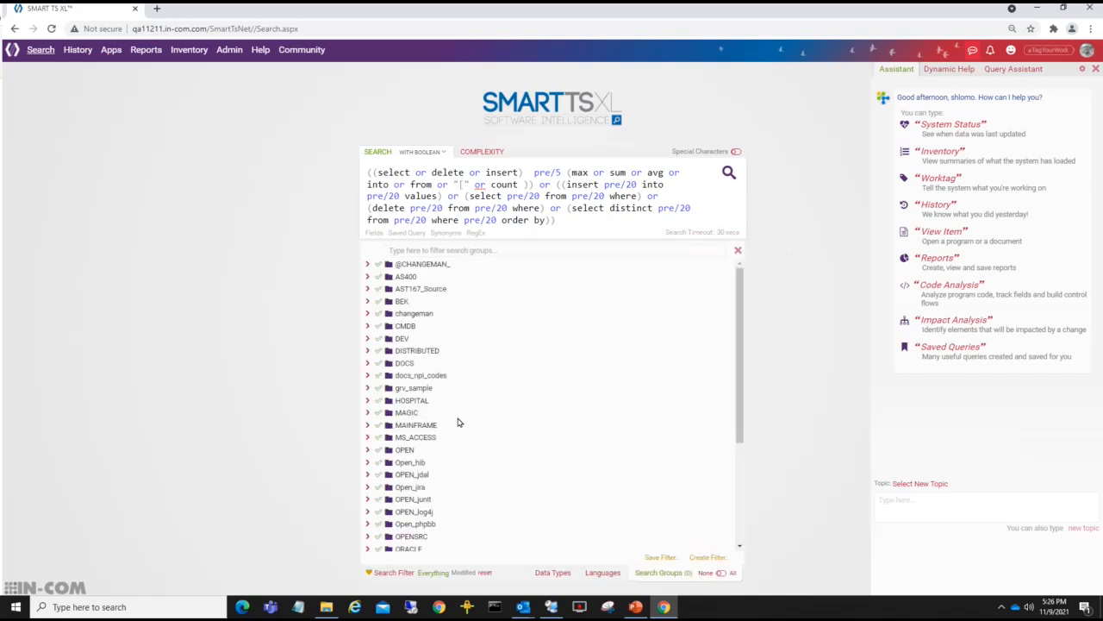
{"action": "left_click", "coordinate": [378, 425]}
{"action": "left_click", "coordinate": [377, 351]}
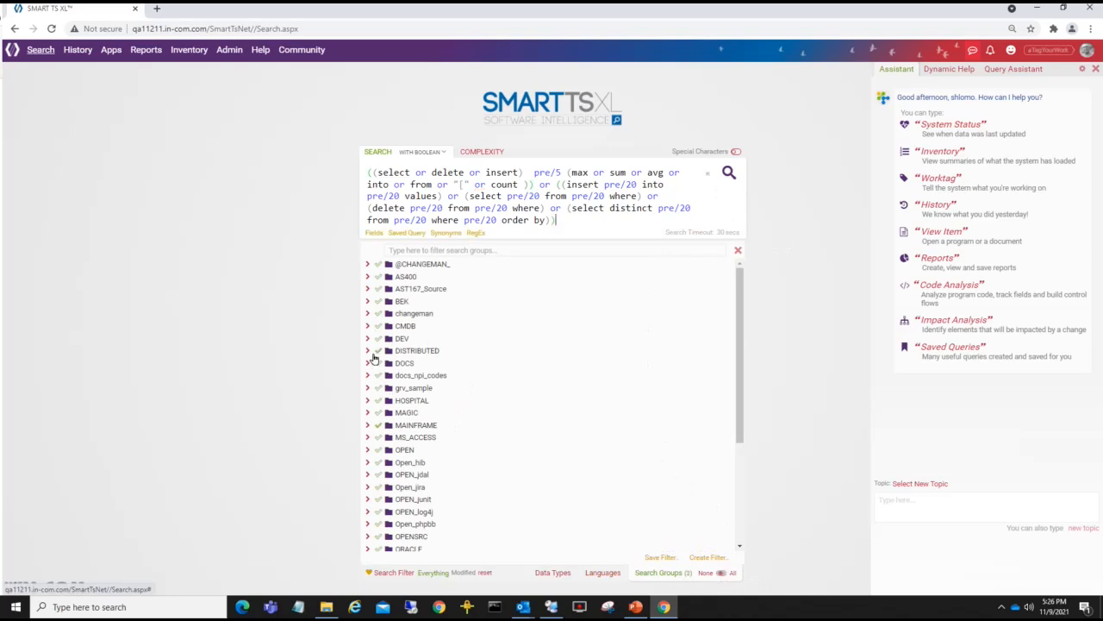
{"action": "left_click", "coordinate": [727, 175]}
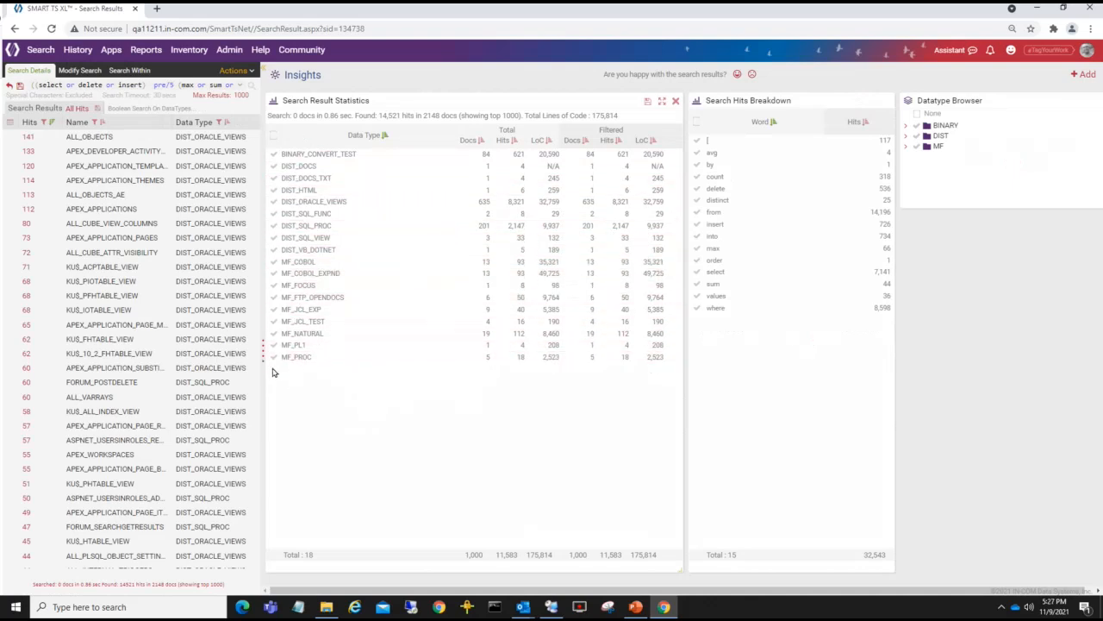
{"action": "left_click", "coordinate": [28, 313]}
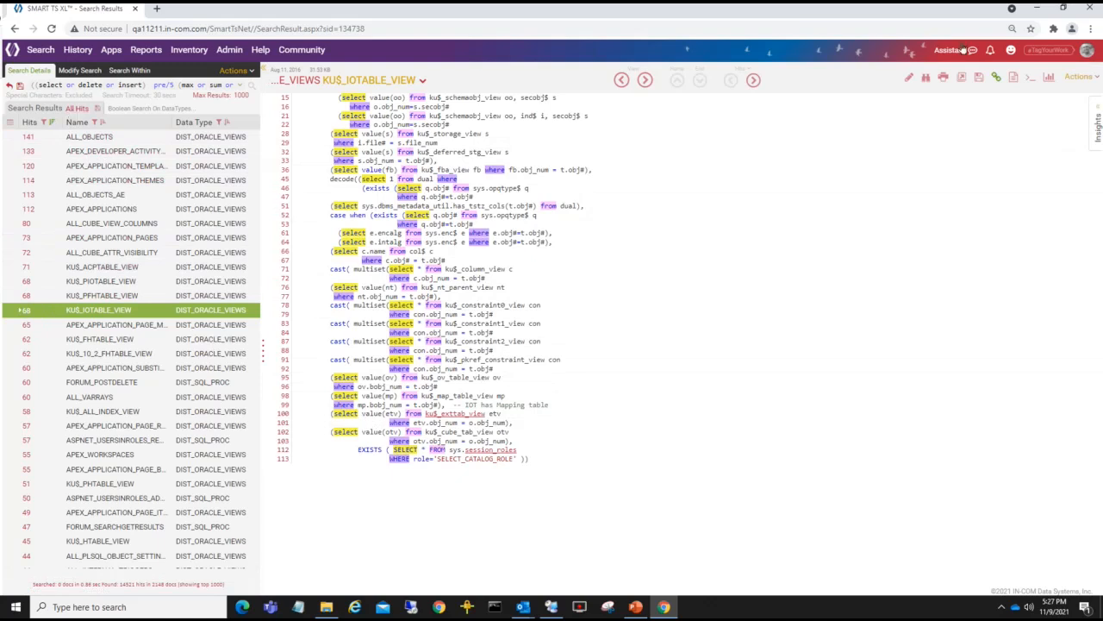
- Start a new search and insert the COSTCO saved query Dynamic Receipts with amounts from 200 to 900 and the item lamb
{"action": "left_click", "coordinate": [111, 49]}
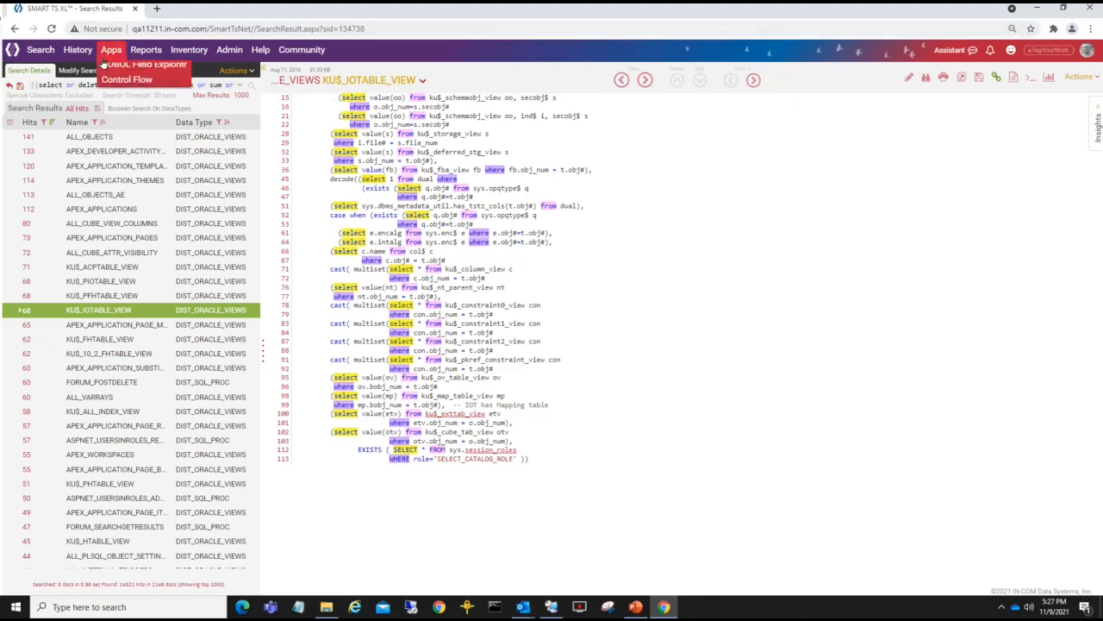
{"action": "left_click", "coordinate": [41, 51]}
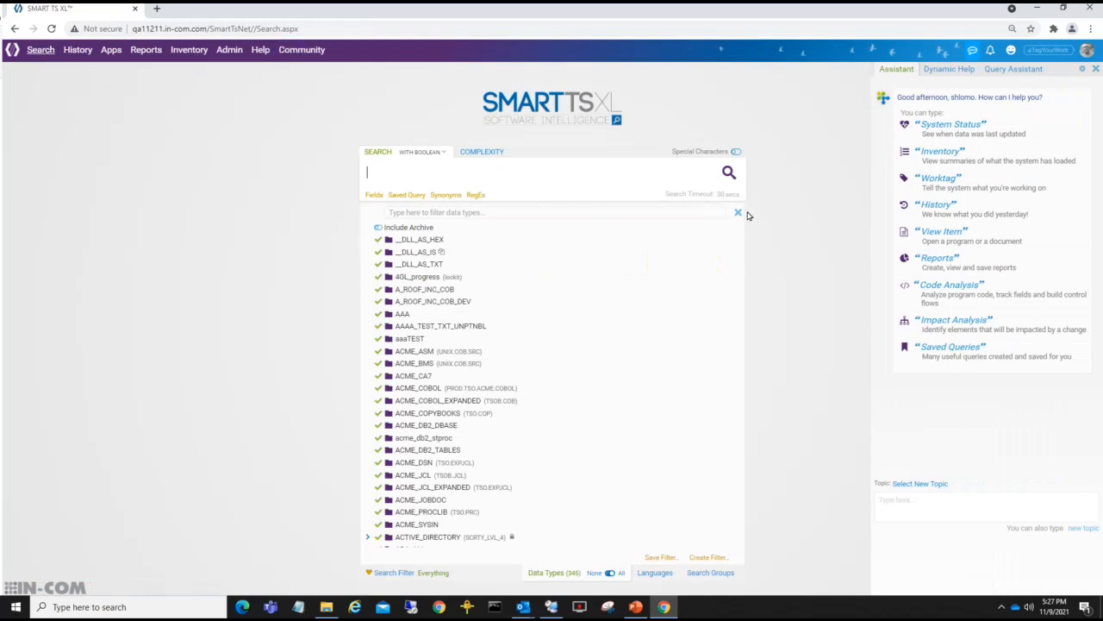
{"action": "left_click", "coordinate": [737, 212]}
{"action": "left_click", "coordinate": [396, 198]}
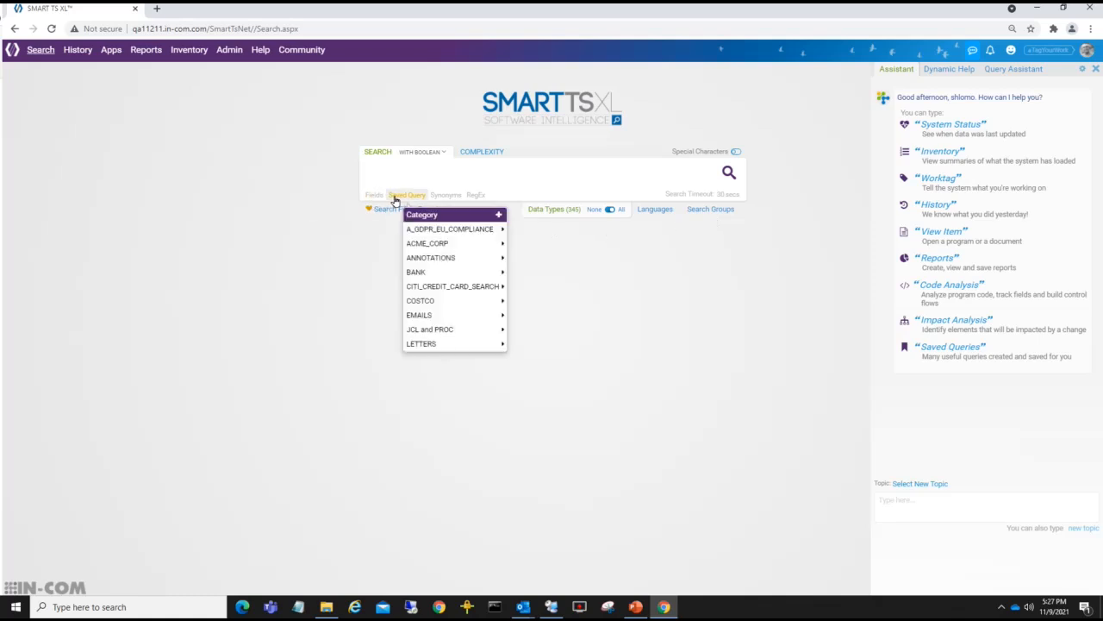
{"action": "mouse_move", "coordinate": [421, 301]}
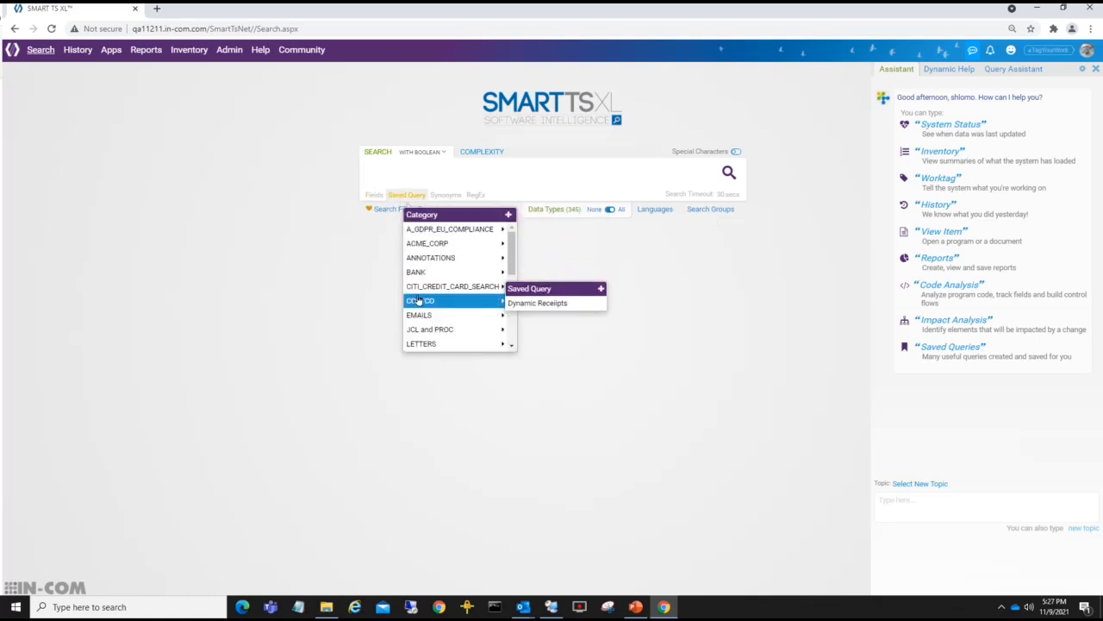
{"action": "left_click", "coordinate": [524, 305]}
{"action": "left_click", "coordinate": [580, 237]}
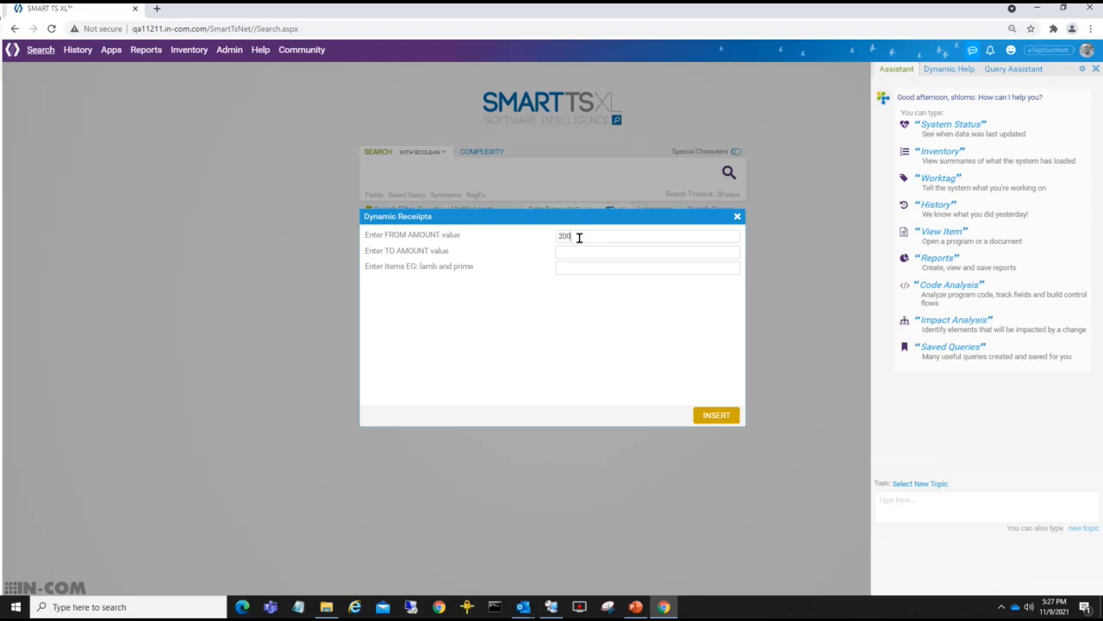
{"action": "left_click", "coordinate": [603, 257]}
{"action": "left_click", "coordinate": [716, 415]}
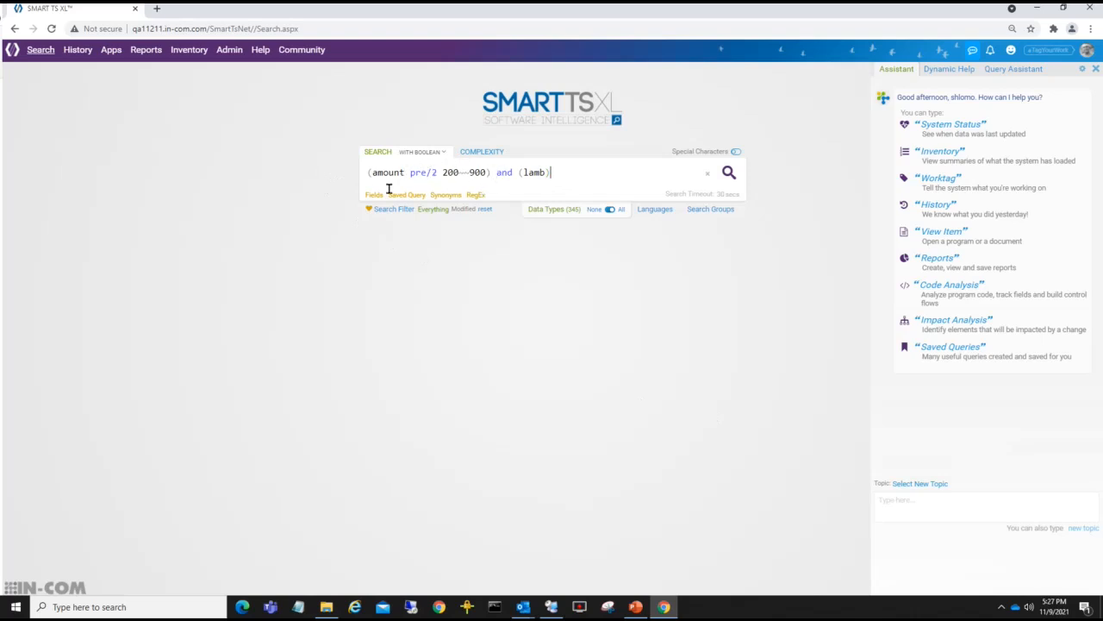
- Clear all data types, filter the list by "rec", select only DOCS_RECEIPTS, and run the receipt search
{"action": "mouse_move", "coordinate": [557, 219]}
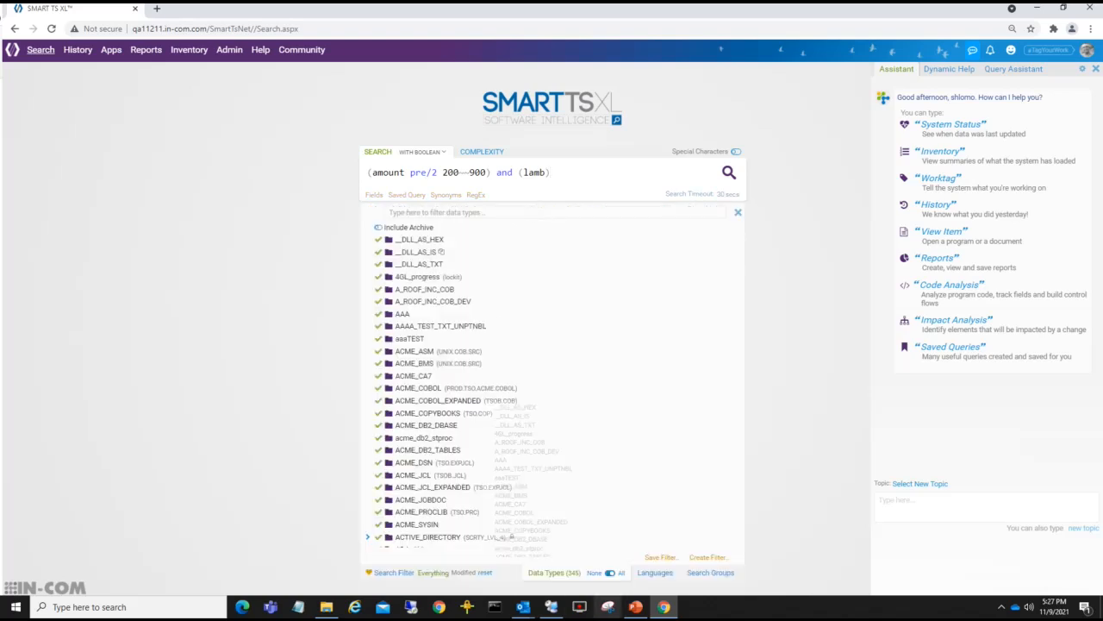
{"action": "left_click", "coordinate": [593, 575]}
{"action": "left_click", "coordinate": [473, 211]}
{"action": "type", "text": "rec"}
{"action": "left_click_drag", "start_coordinate": [431, 215], "coordinate": [375, 216]}
{"action": "key", "text": "BackSpace"}
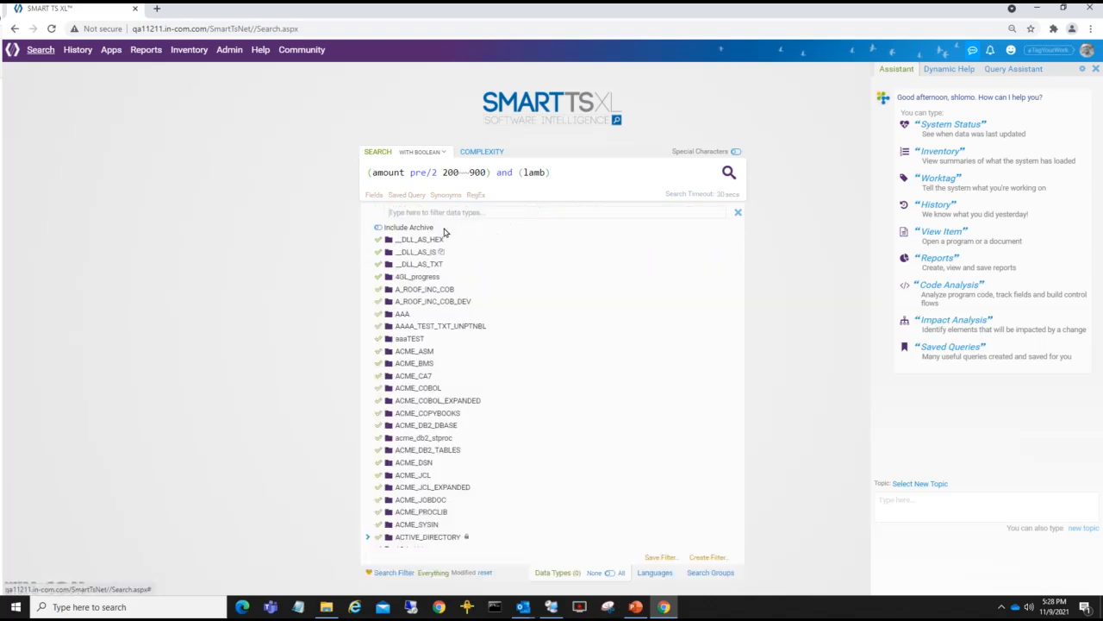
{"action": "scroll", "coordinate": [407, 306], "scroll_direction": "down", "scroll_amount": 15}
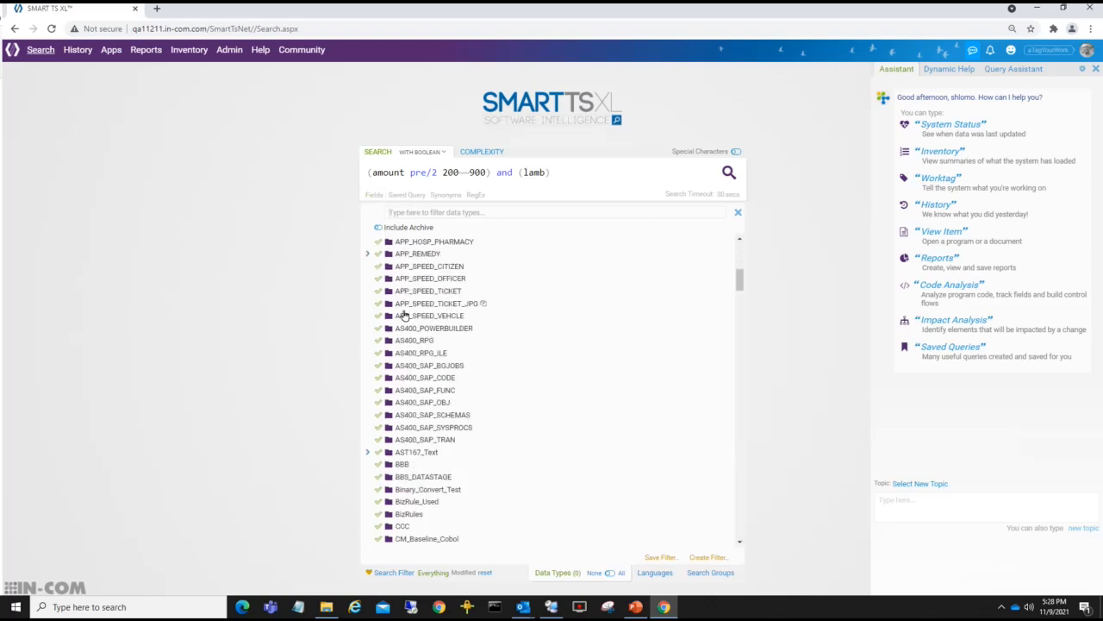
{"action": "scroll", "coordinate": [407, 311], "scroll_direction": "up", "scroll_amount": 15}
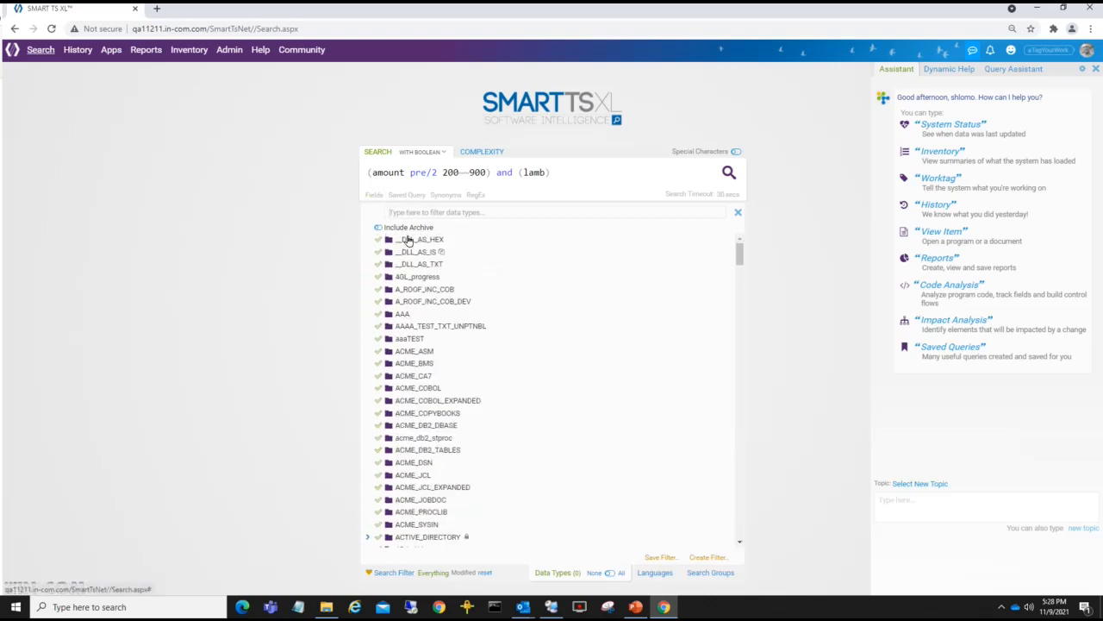
{"action": "type", "text": "rec"}
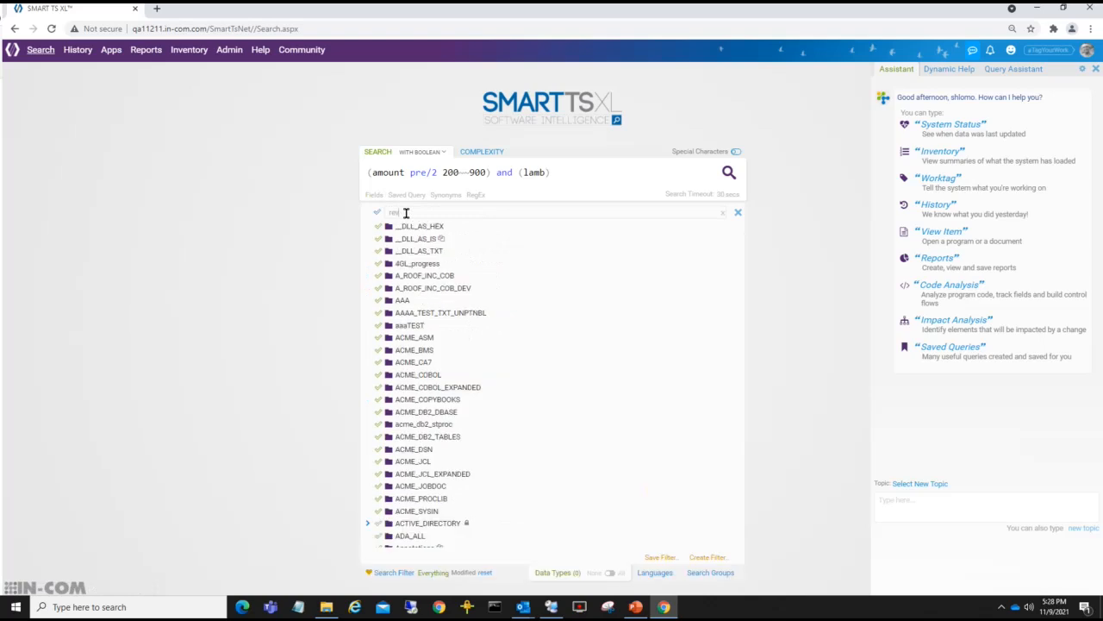
{"action": "left_click", "coordinate": [378, 238]}
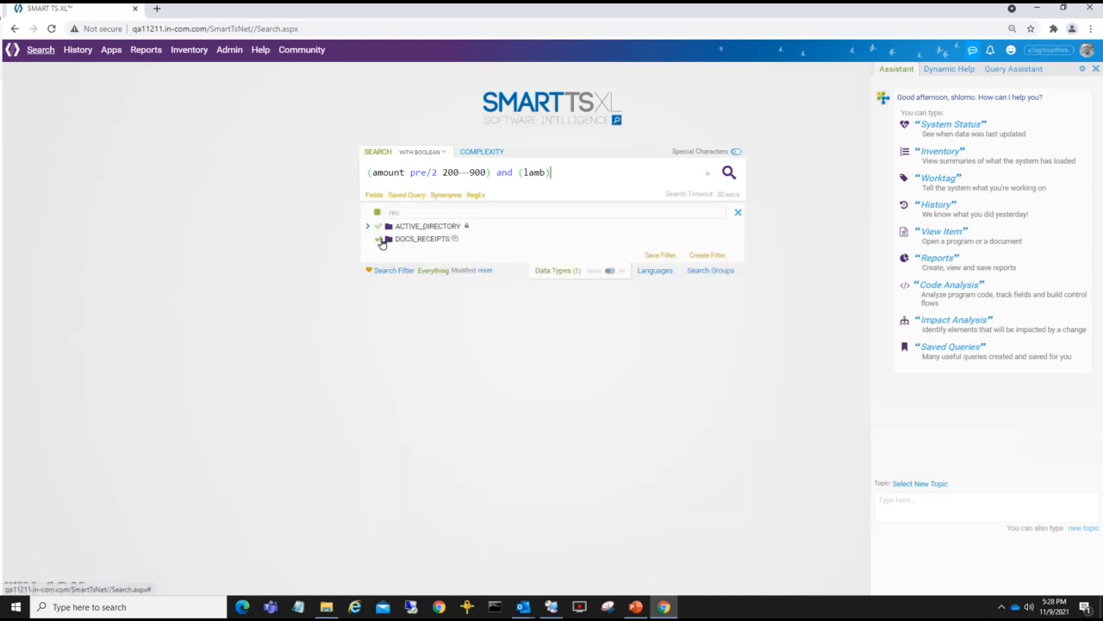
{"action": "left_click", "coordinate": [740, 178]}
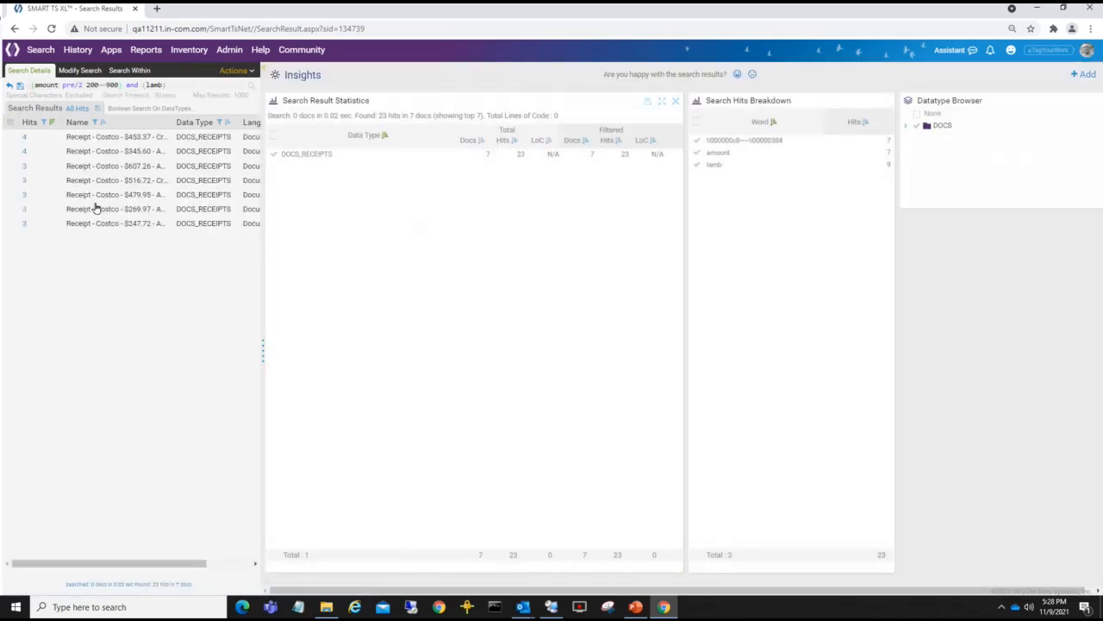
- Open the $479.95 Costco receipt, review its highlighted hits, view the original scanned PDF, and close the PDF
{"action": "left_click", "coordinate": [99, 195]}
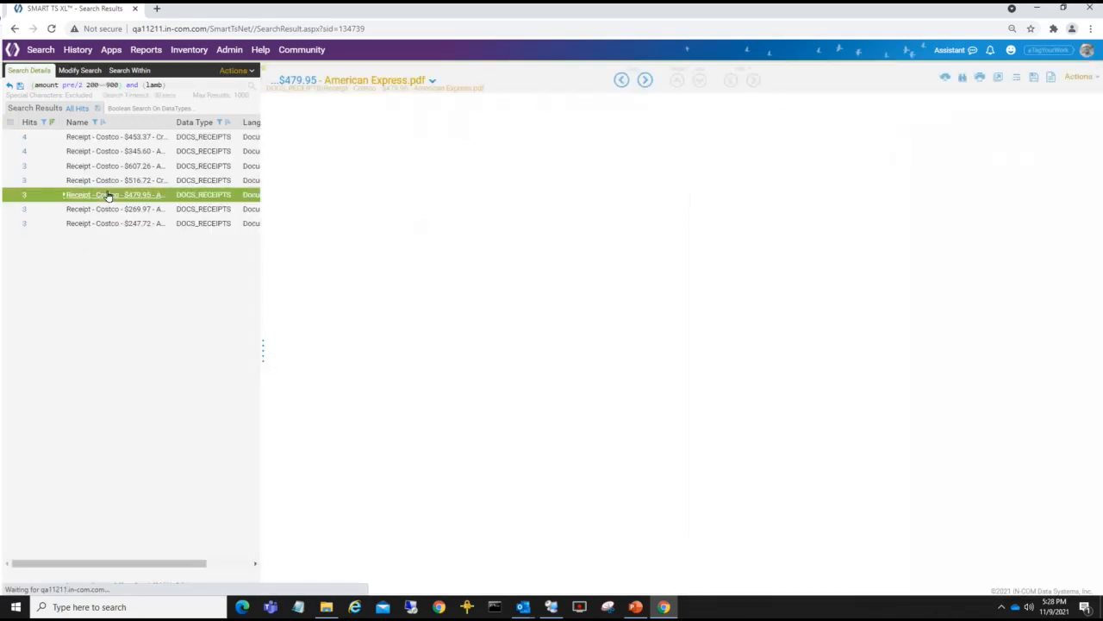
{"action": "scroll", "coordinate": [306, 138], "scroll_direction": "down", "scroll_amount": 15}
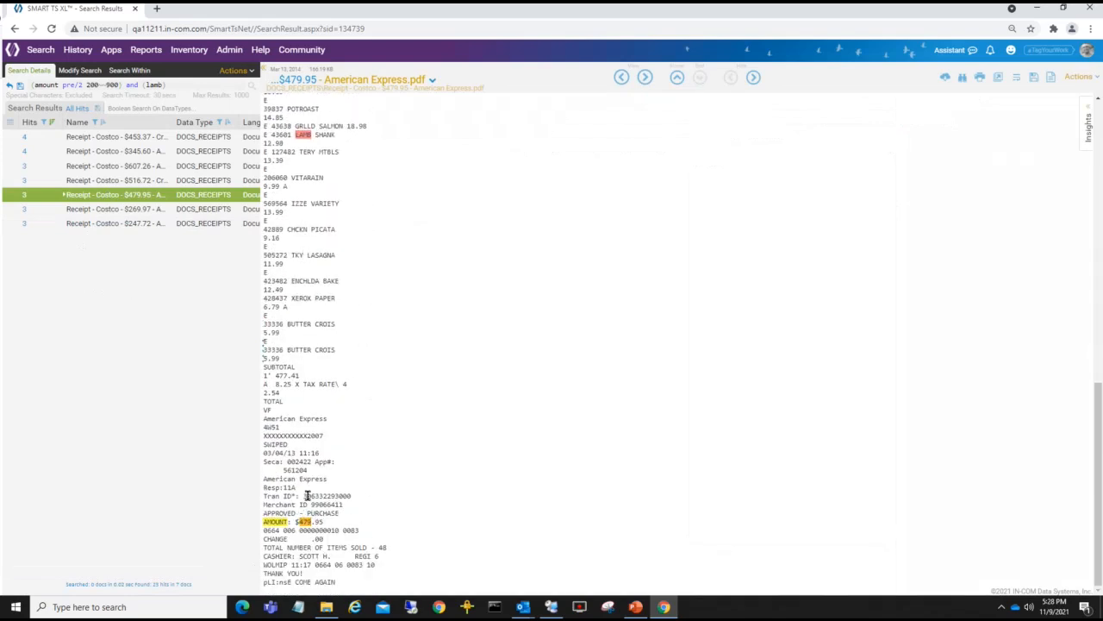
{"action": "scroll", "coordinate": [306, 448], "scroll_direction": "up", "scroll_amount": 2}
{"action": "scroll", "coordinate": [300, 328], "scroll_direction": "up", "scroll_amount": 10}
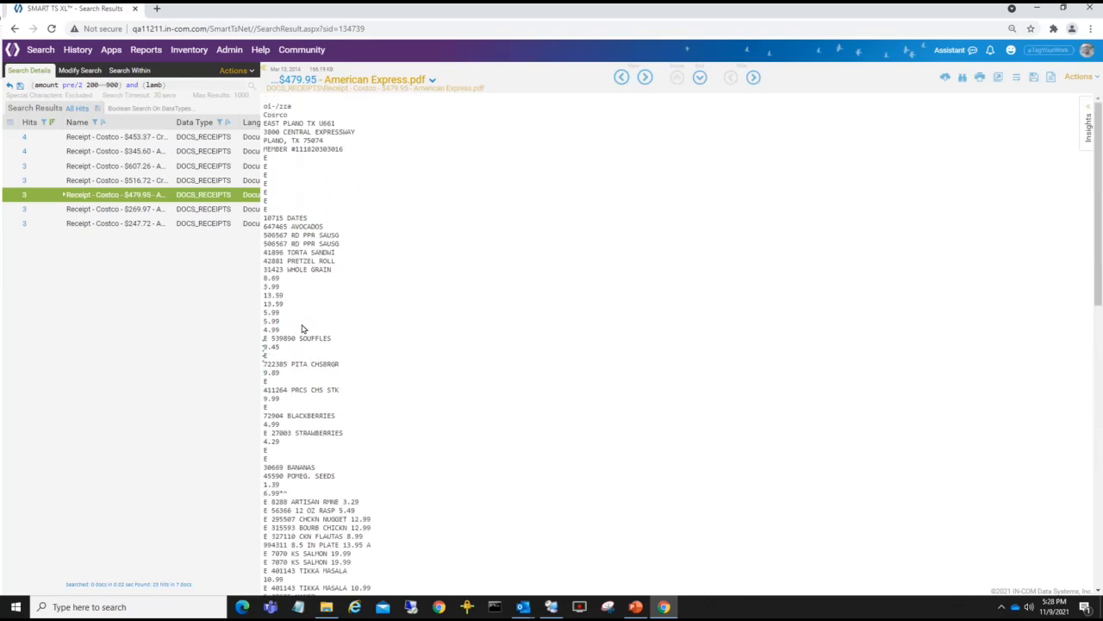
{"action": "left_click", "coordinate": [354, 90]}
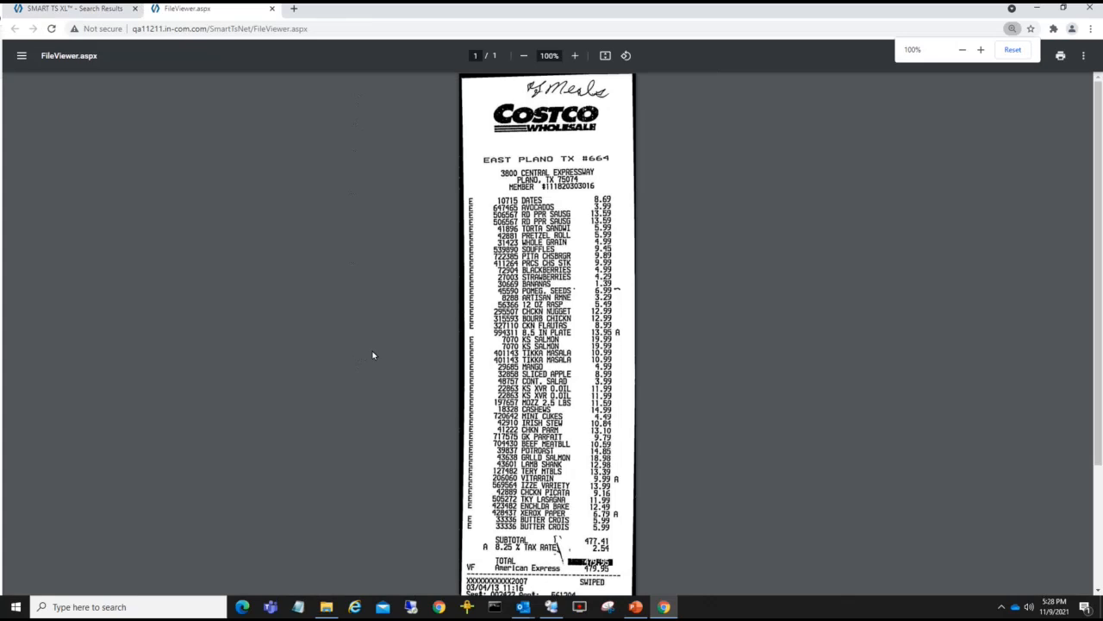
{"action": "left_click", "coordinate": [273, 8]}
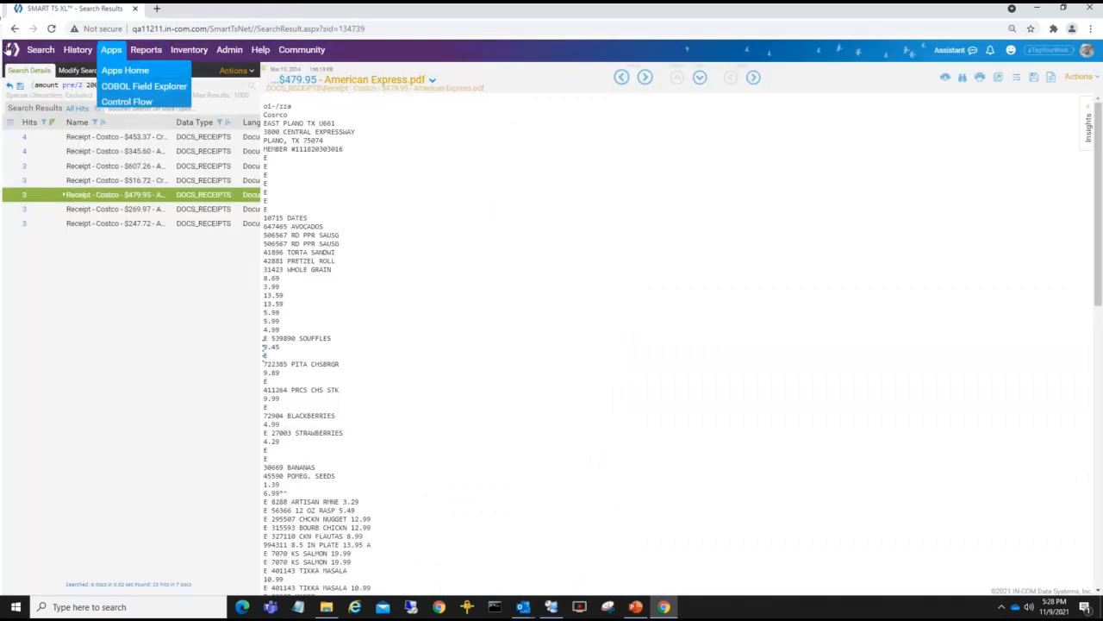
- Start a new search and choose the saved query Legacy Value to Field from the Mainframe Source category
{"action": "left_click", "coordinate": [43, 53]}
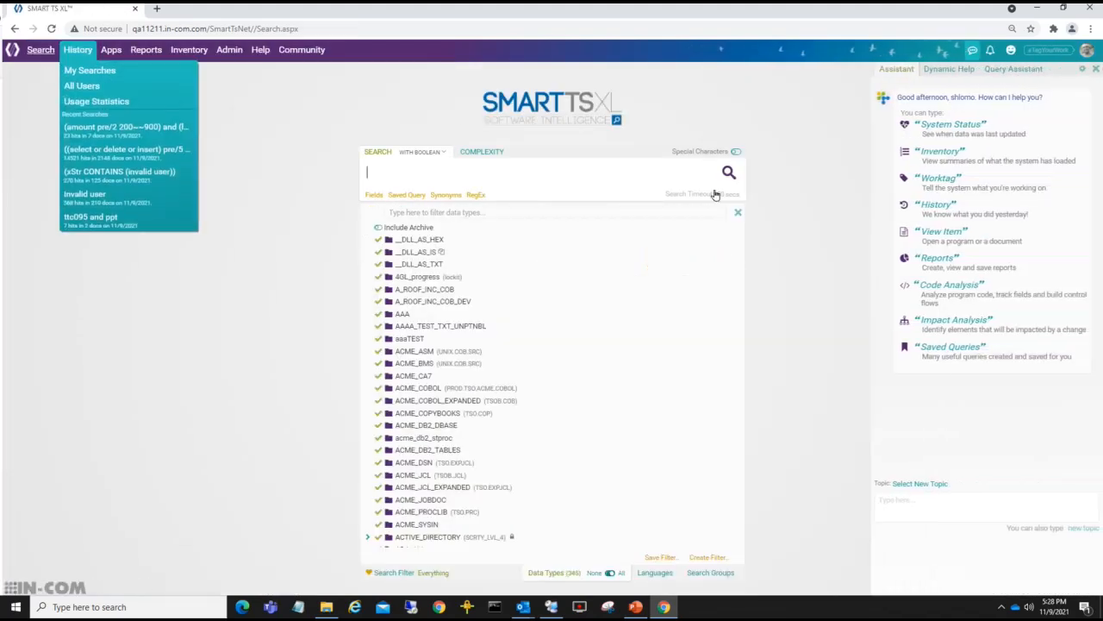
{"action": "left_click", "coordinate": [735, 214]}
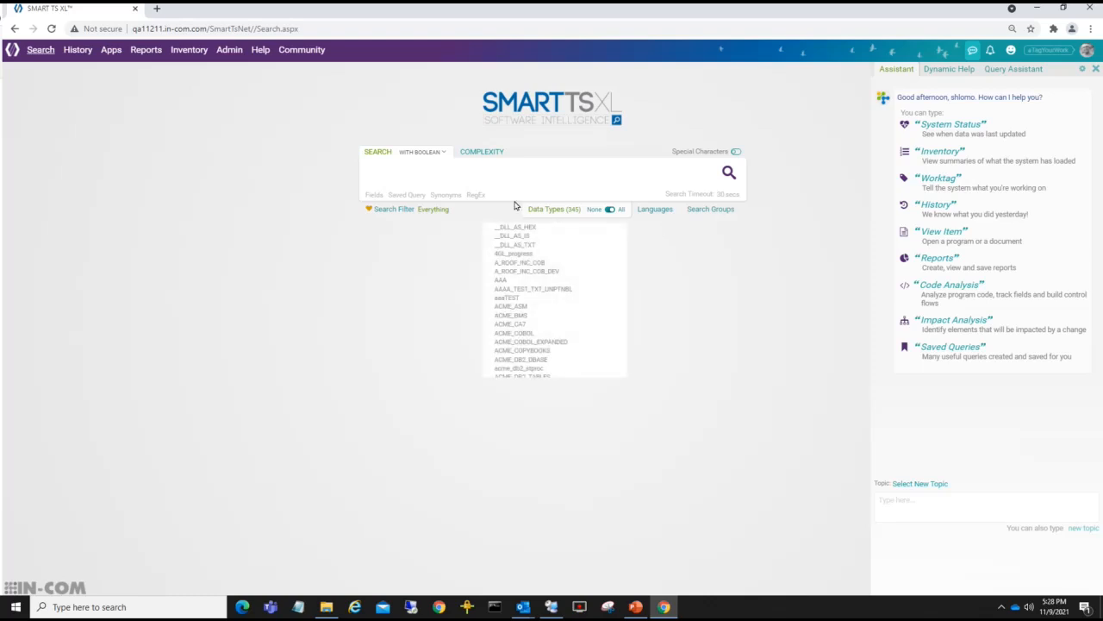
{"action": "mouse_move", "coordinate": [401, 205]}
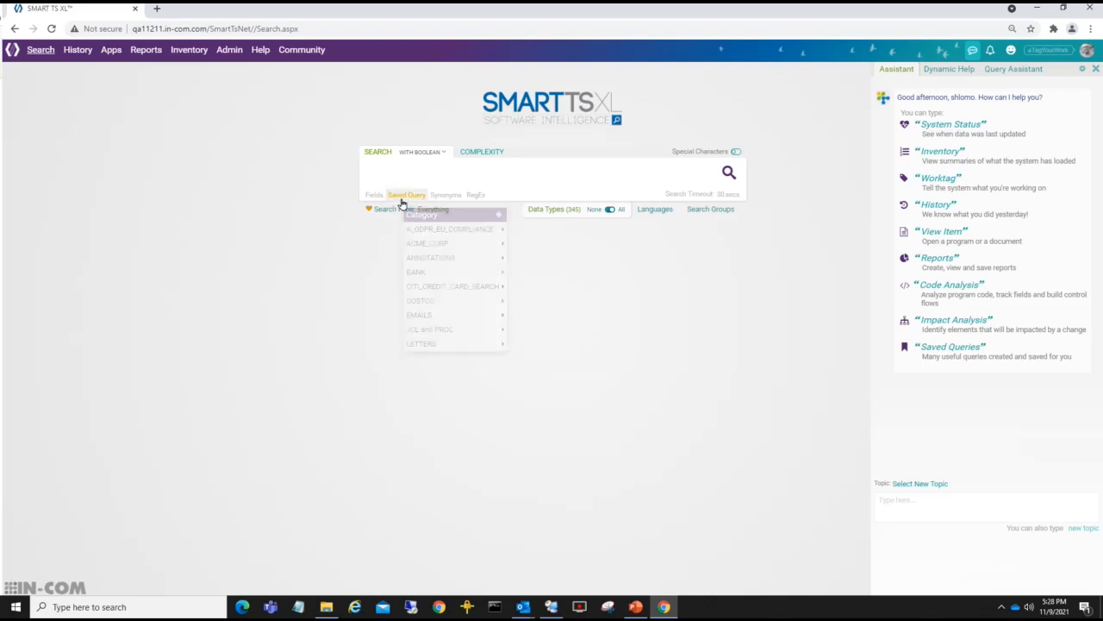
{"action": "mouse_move", "coordinate": [447, 334]}
{"action": "scroll", "coordinate": [447, 334], "scroll_direction": "down", "scroll_amount": 5}
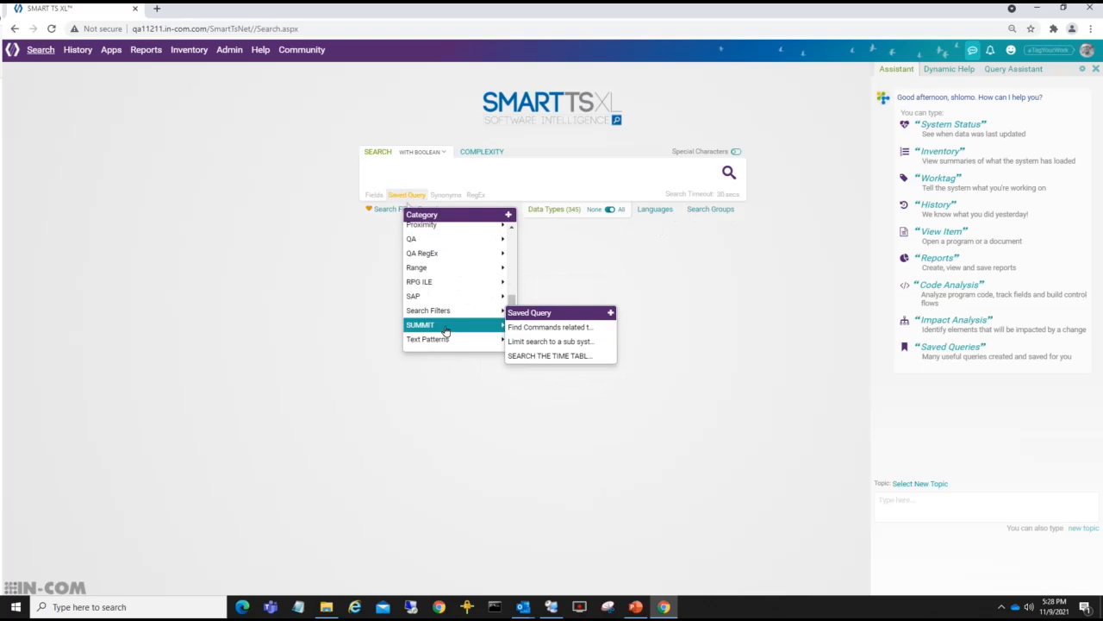
{"action": "scroll", "coordinate": [444, 323], "scroll_direction": "up", "scroll_amount": 3}
{"action": "mouse_move", "coordinate": [440, 298]}
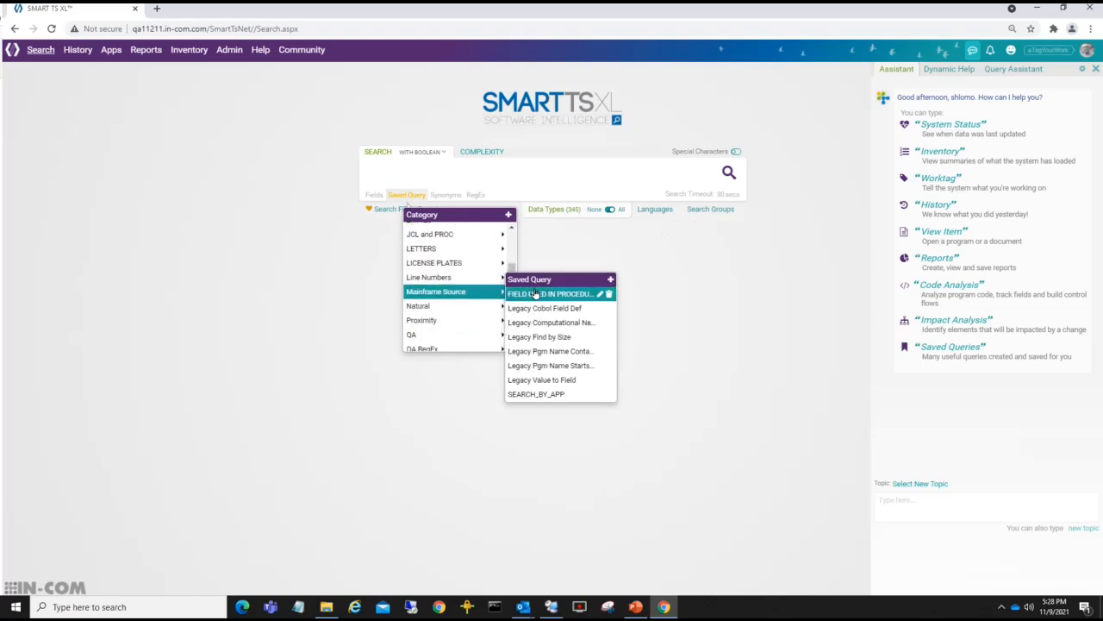
{"action": "left_click", "coordinate": [533, 384]}
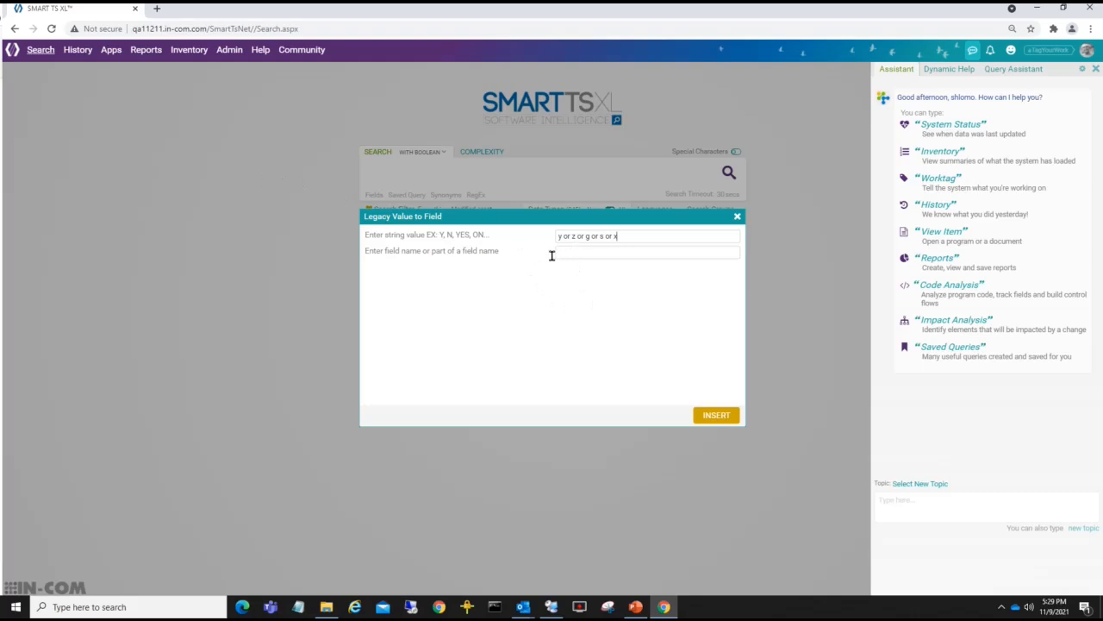
- Insert the query with string values "y or z or g or s or x" and field names "tax or code", and run the search
{"action": "left_click", "coordinate": [571, 254]}
{"action": "type", "text": "tax or code"}
{"action": "left_click", "coordinate": [715, 415]}
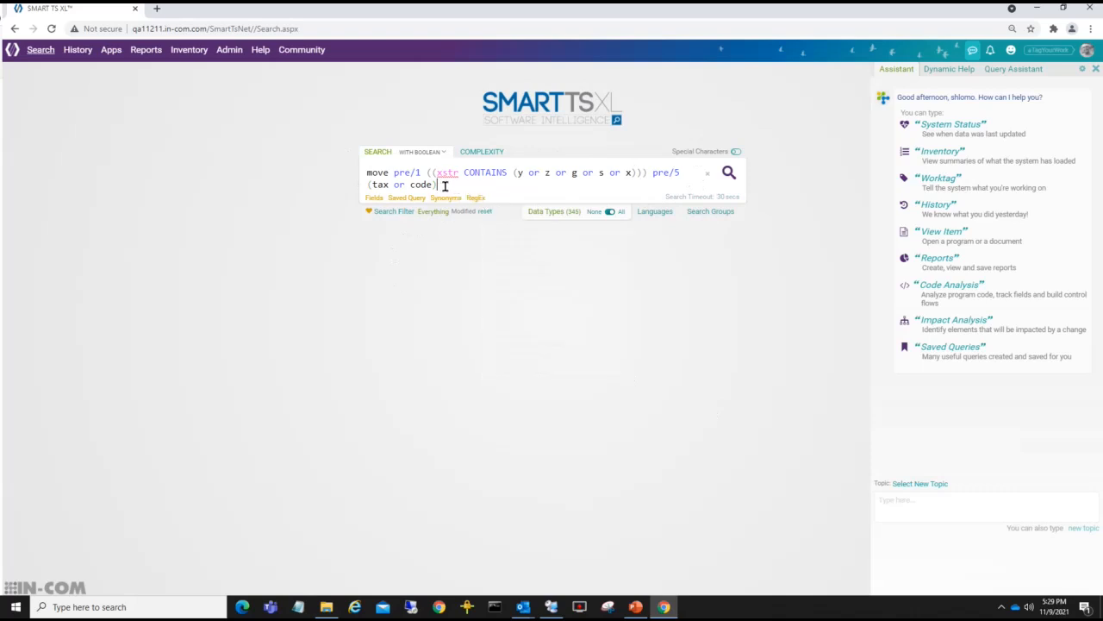
{"action": "mouse_move", "coordinate": [454, 173]}
{"action": "left_click", "coordinate": [729, 176]}
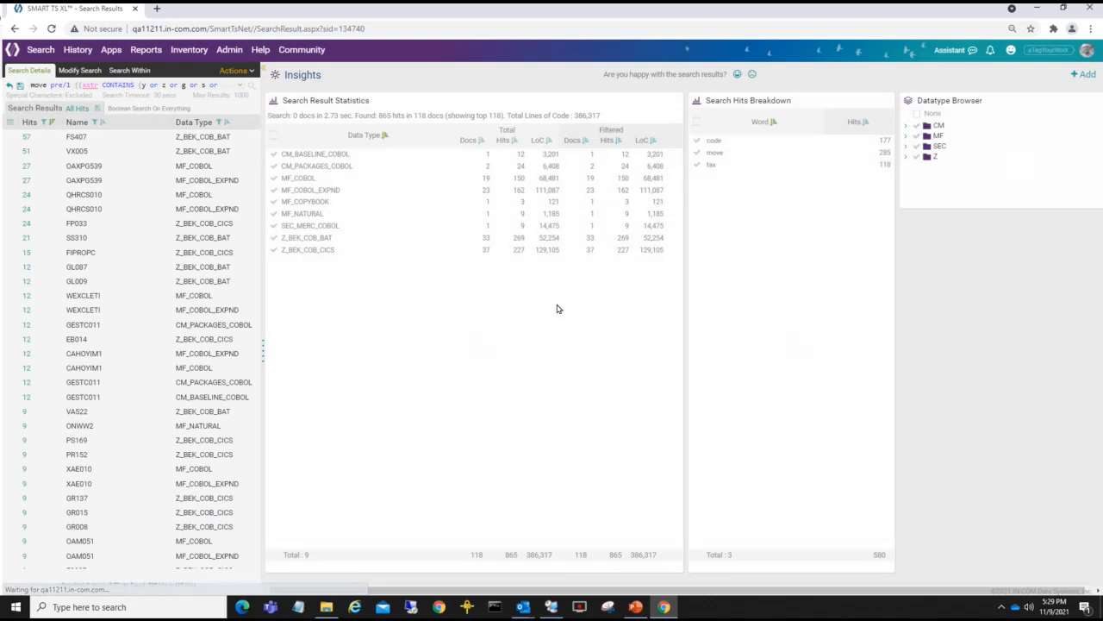
- Open the MF_COBOL result QHRCS010, and list all hits of the search to review the MOVE statements per program
{"action": "left_click", "coordinate": [28, 194]}
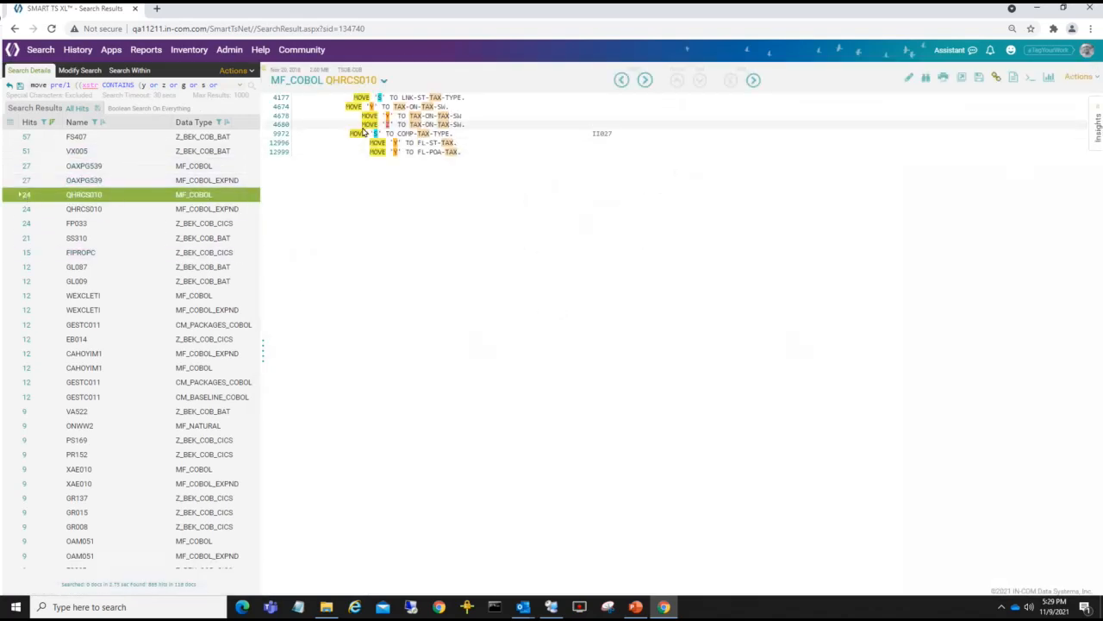
{"action": "left_click", "coordinate": [77, 108]}
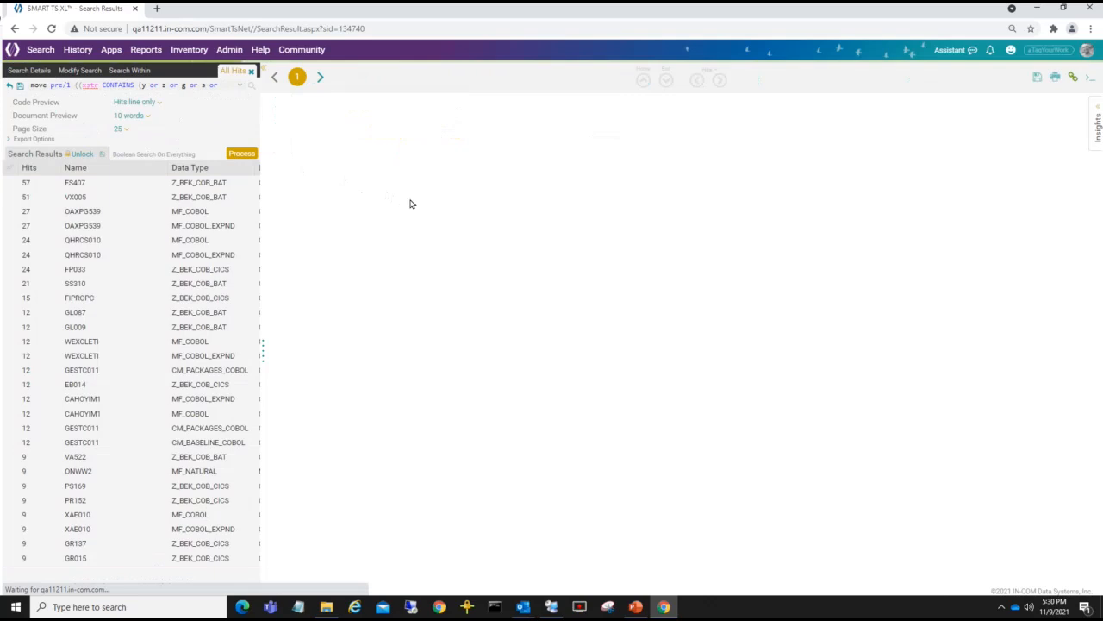
{"action": "scroll", "coordinate": [410, 207], "scroll_direction": "down", "scroll_amount": 3}
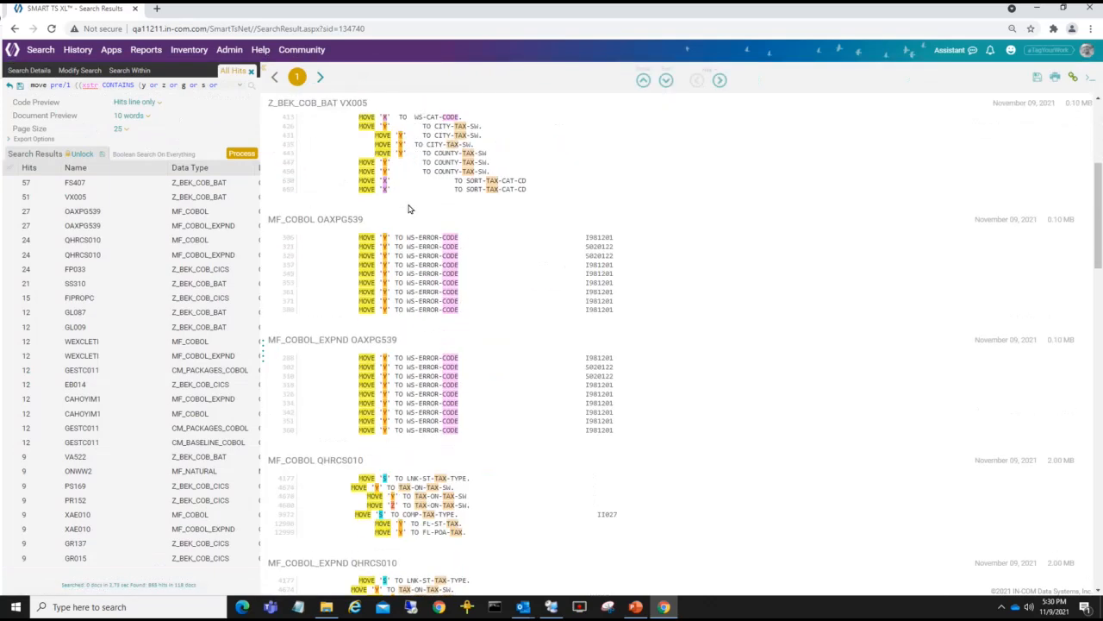
{"action": "scroll", "coordinate": [409, 208], "scroll_direction": "down", "scroll_amount": 4}
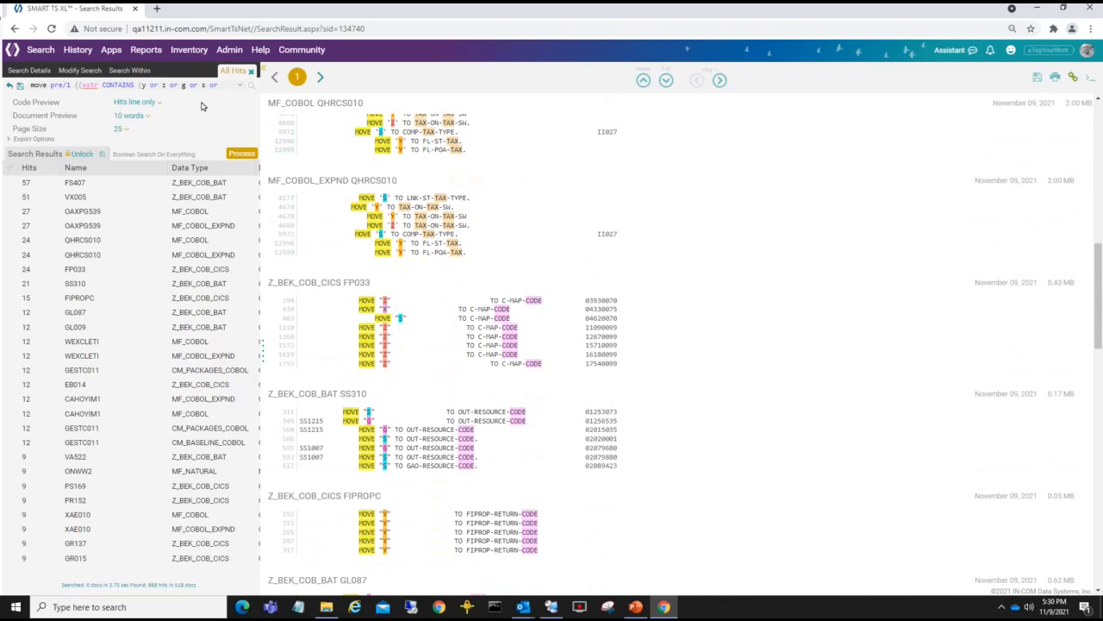
- Start a new search for ttc095 across everything and highlight the total document count in the result statistics
{"action": "left_click", "coordinate": [33, 53]}
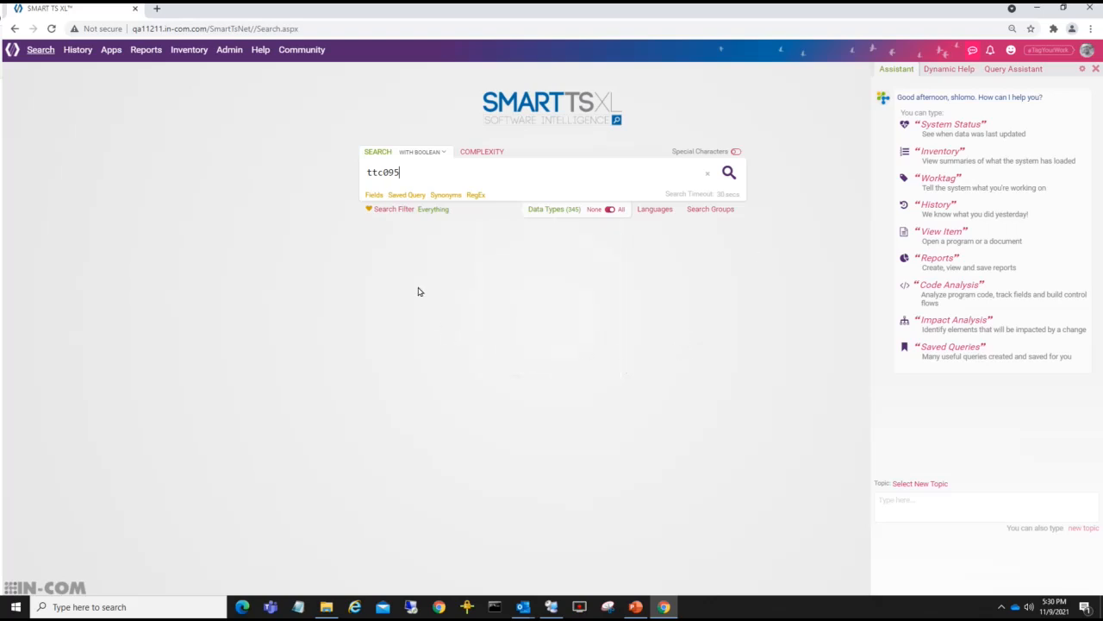
{"action": "left_click", "coordinate": [729, 175]}
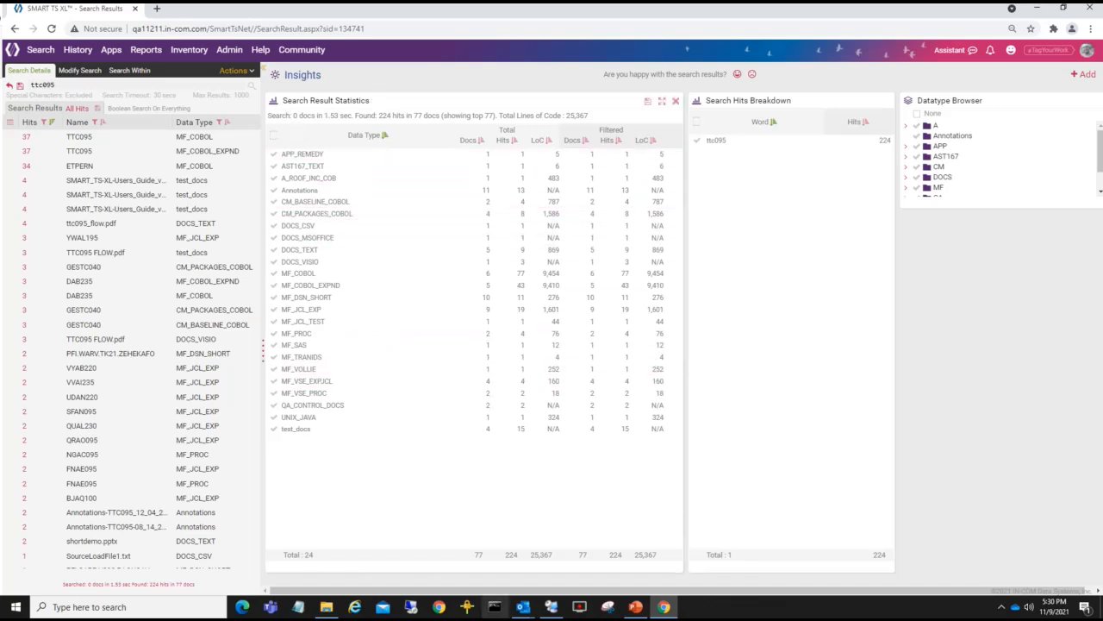
{"action": "left_click_drag", "start_coordinate": [496, 558], "coordinate": [474, 558]}
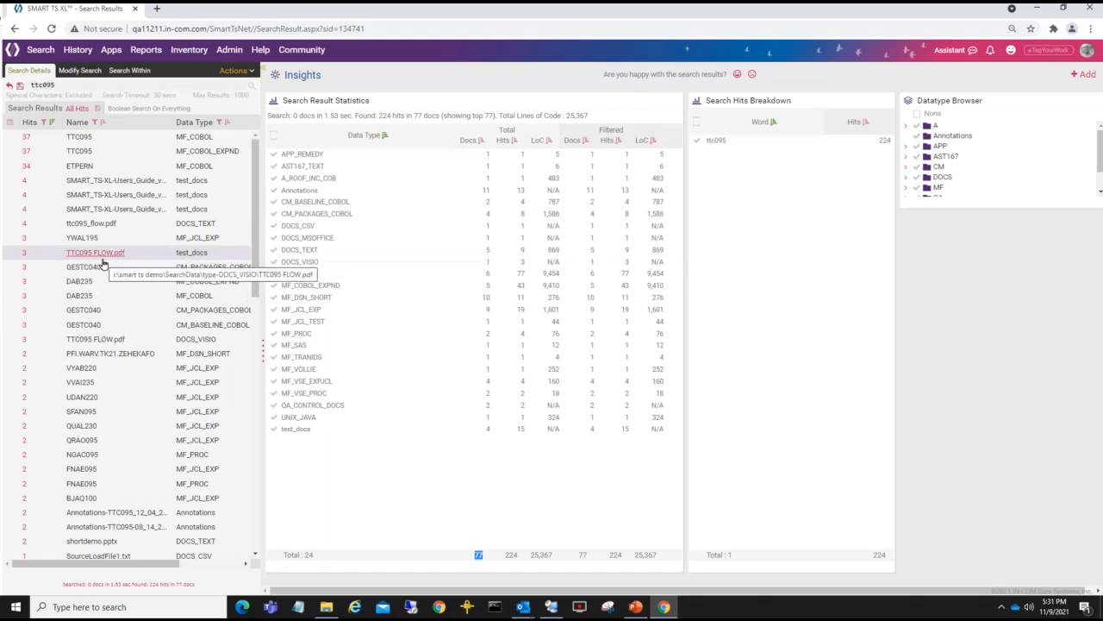
- Open the ttc095_flow.pdf result, view its related original flow diagram PDF, and close the PDF
{"action": "left_click", "coordinate": [92, 224]}
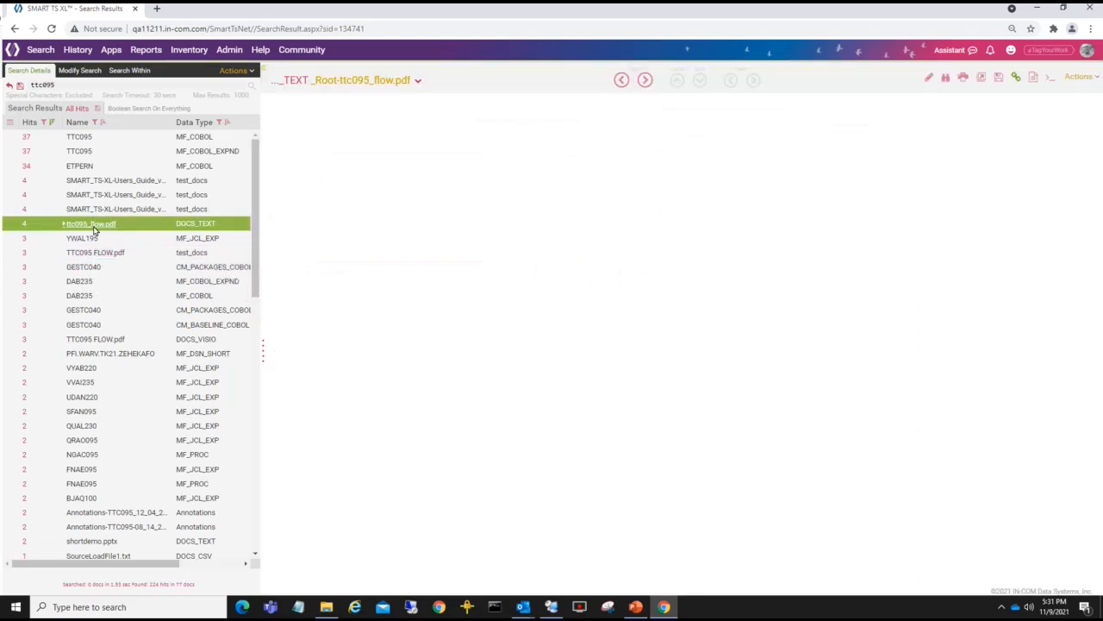
{"action": "left_click_drag", "start_coordinate": [345, 453], "coordinate": [282, 221]}
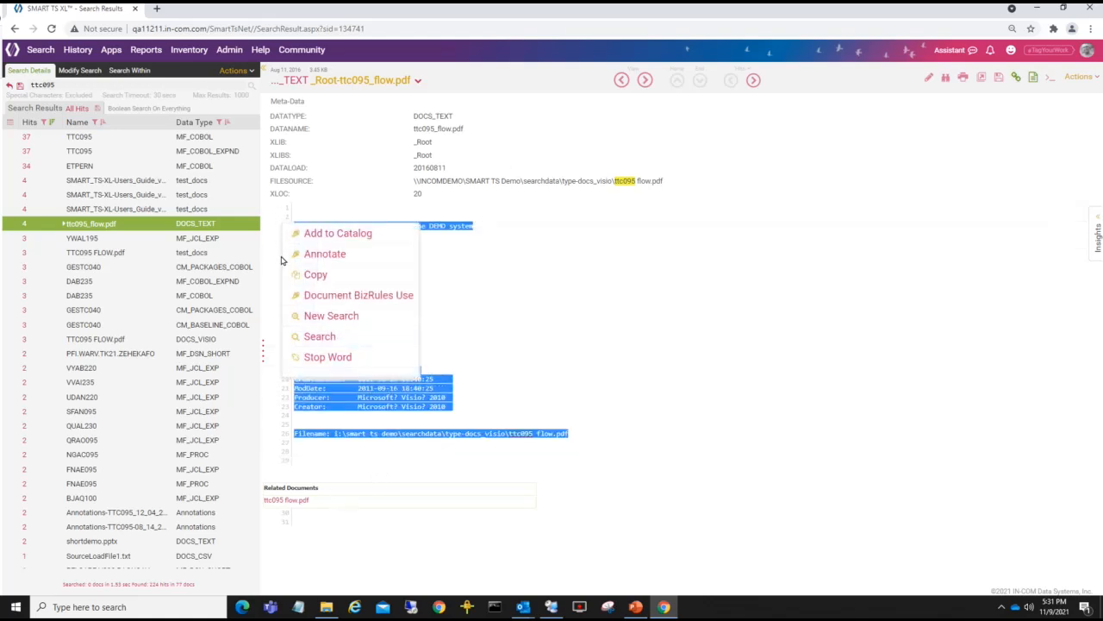
{"action": "left_click", "coordinate": [285, 503]}
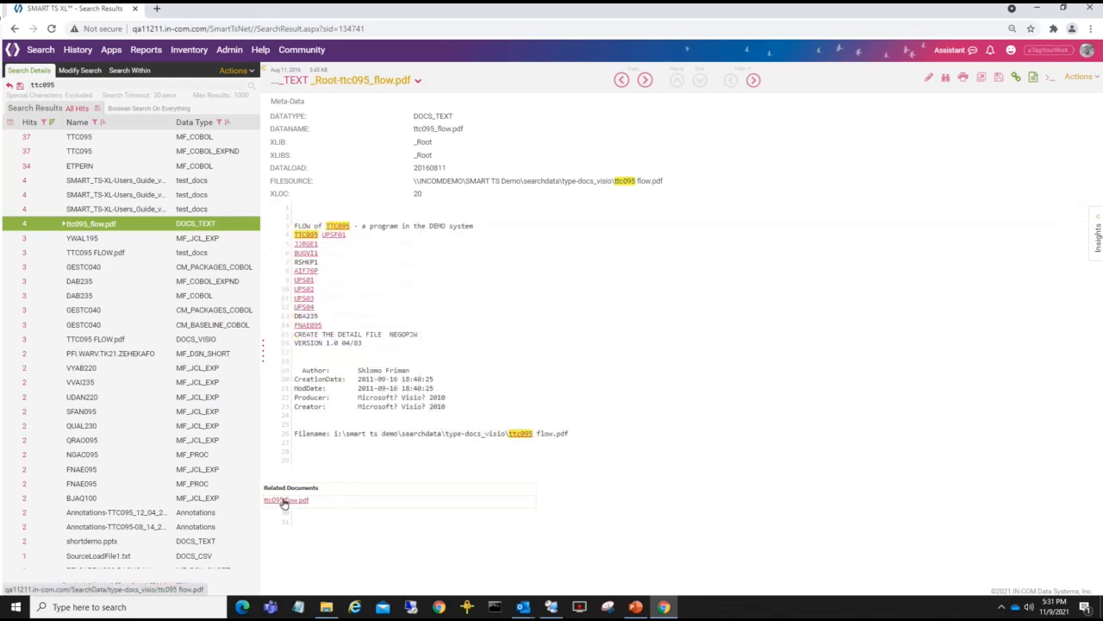
{"action": "left_click", "coordinate": [285, 503]}
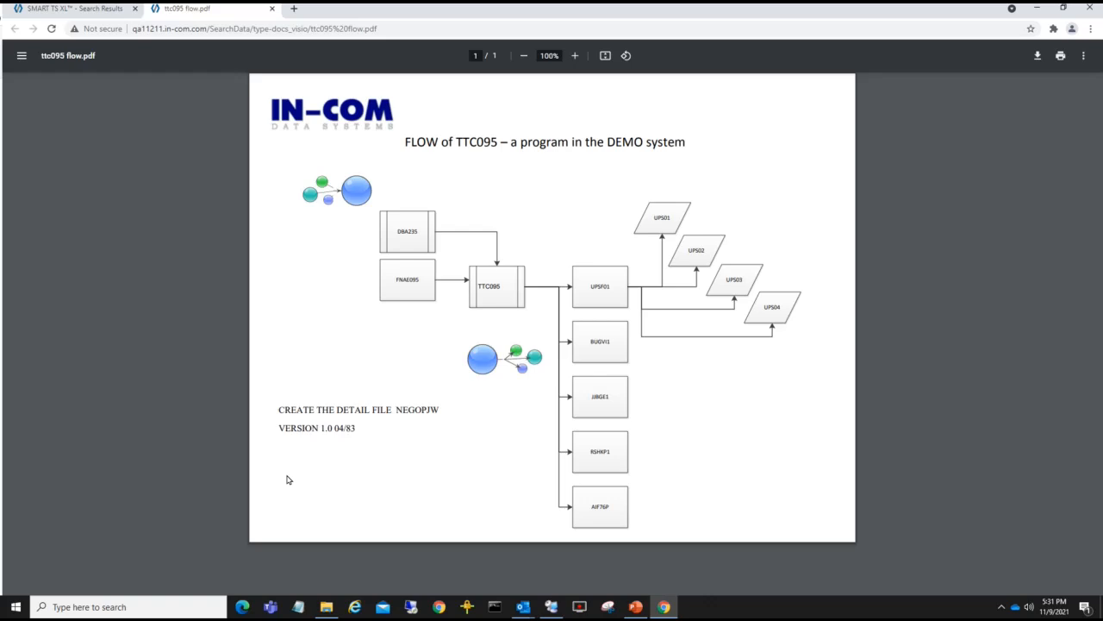
{"action": "left_click", "coordinate": [272, 9]}
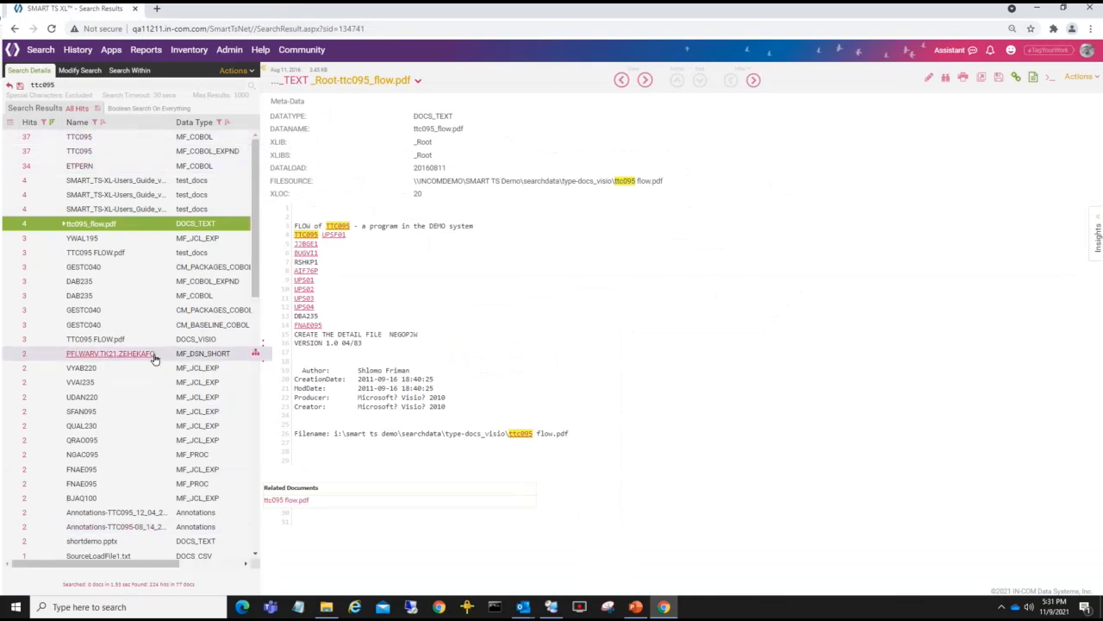
- Open the MF_COBOL result ETPERN and compare the actions offered for the document with those for the search results
{"action": "left_click", "coordinate": [248, 76]}
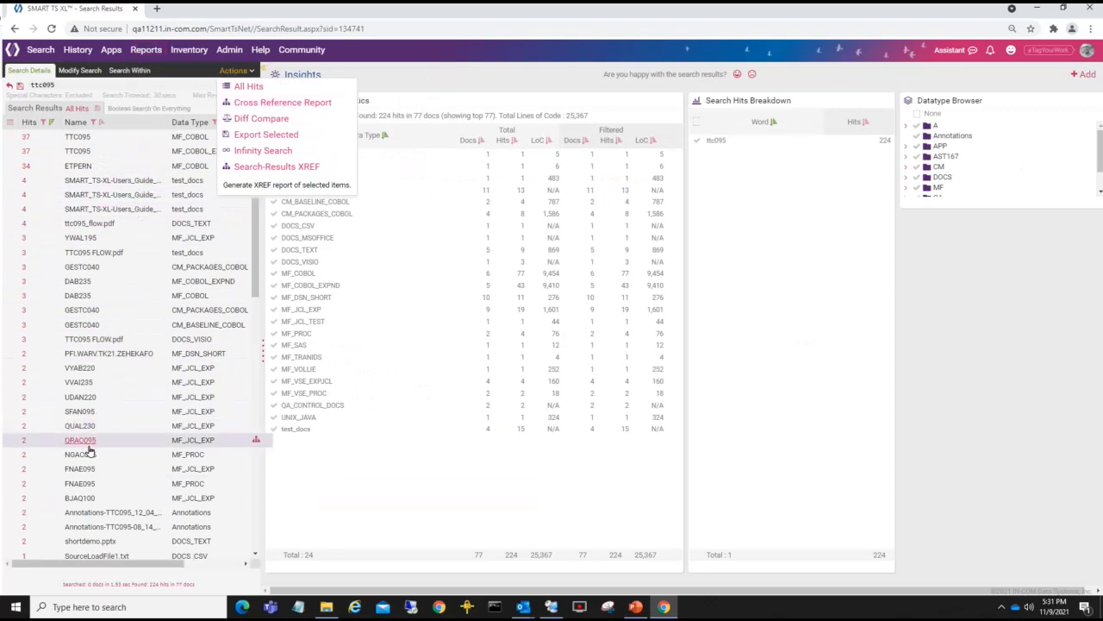
{"action": "left_click", "coordinate": [84, 168]}
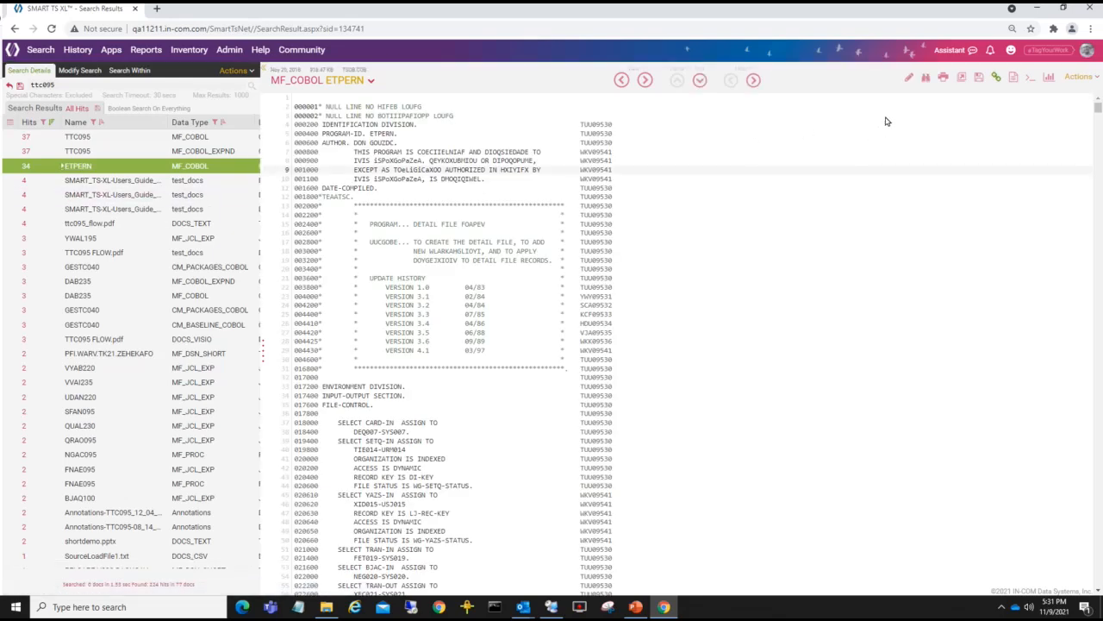
{"action": "left_click", "coordinate": [1077, 77]}
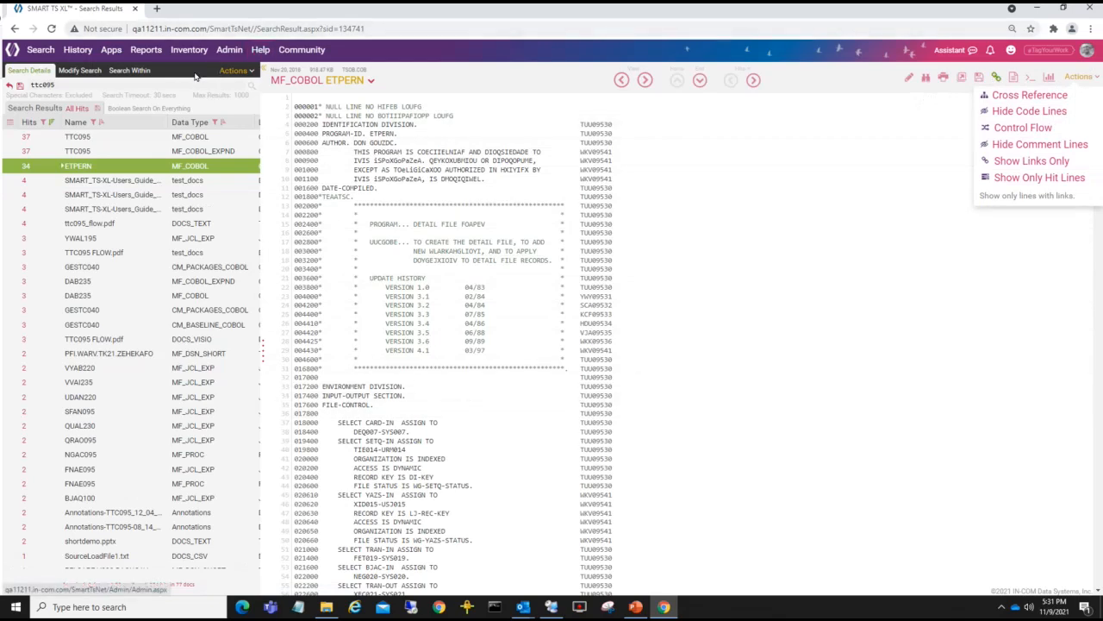
{"action": "left_click", "coordinate": [234, 73]}
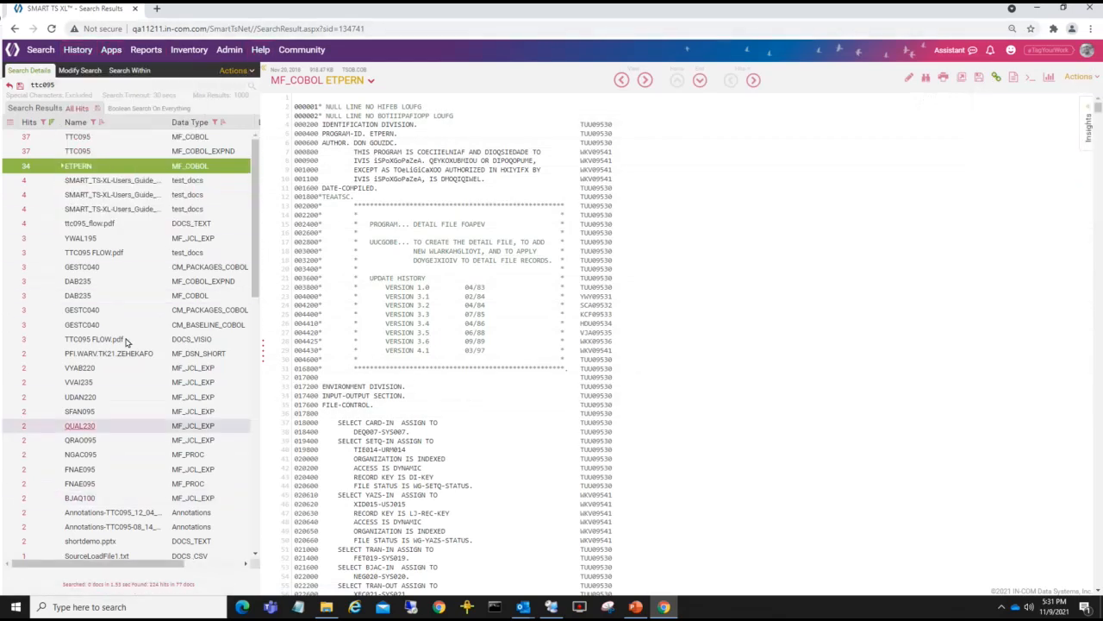
- Generate a Search-Results XREF report with all ttc095 search results selected
{"action": "left_click", "coordinate": [250, 72]}
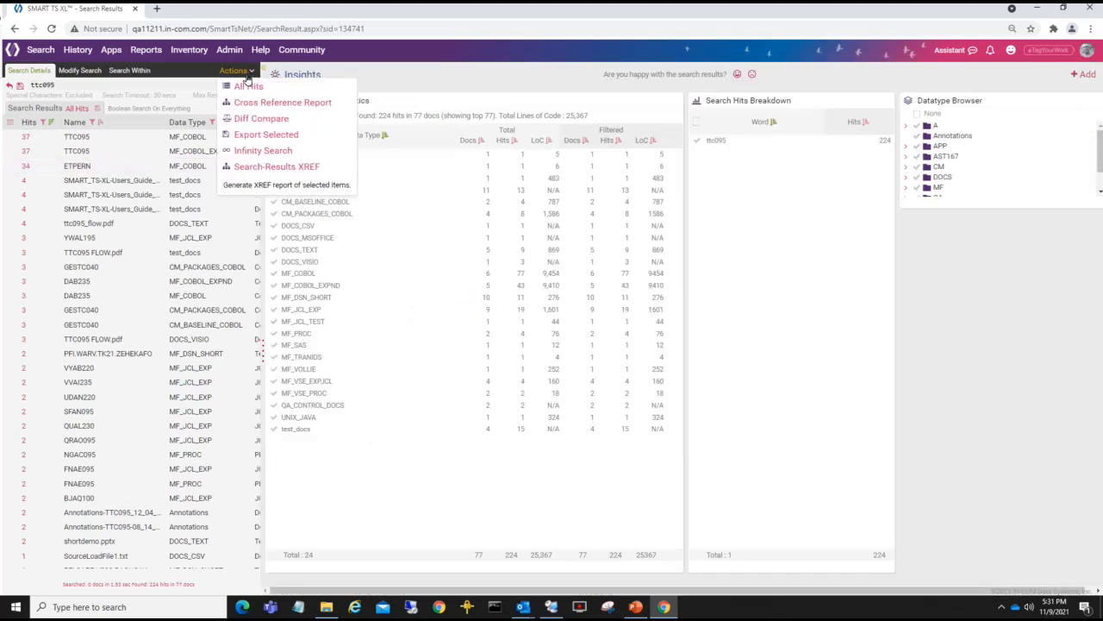
{"action": "left_click", "coordinate": [254, 166]}
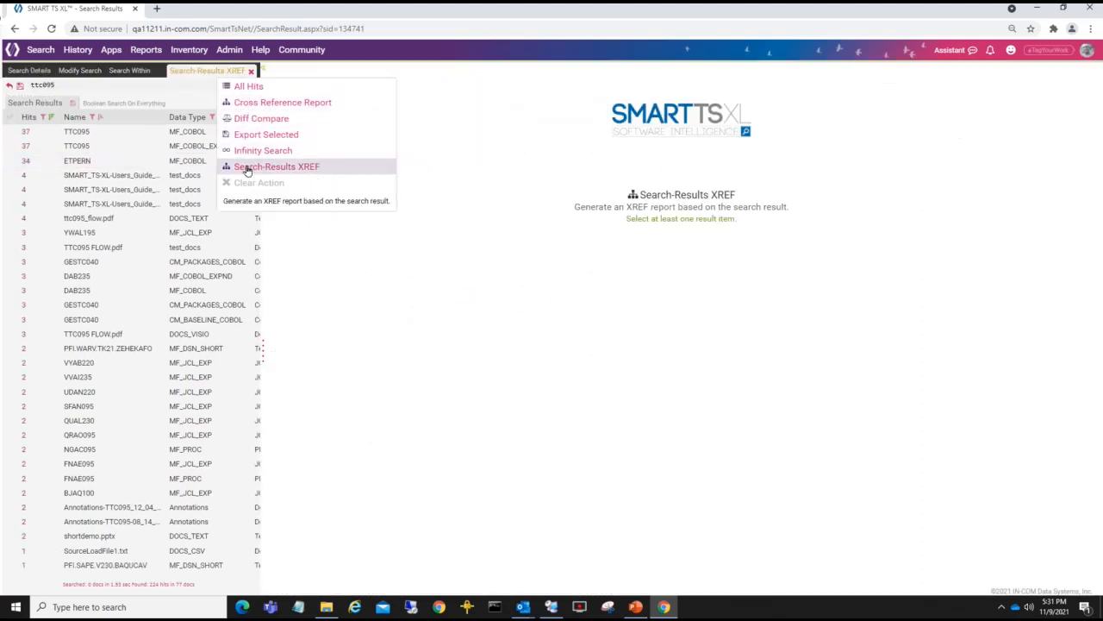
{"action": "left_click", "coordinate": [11, 146]}
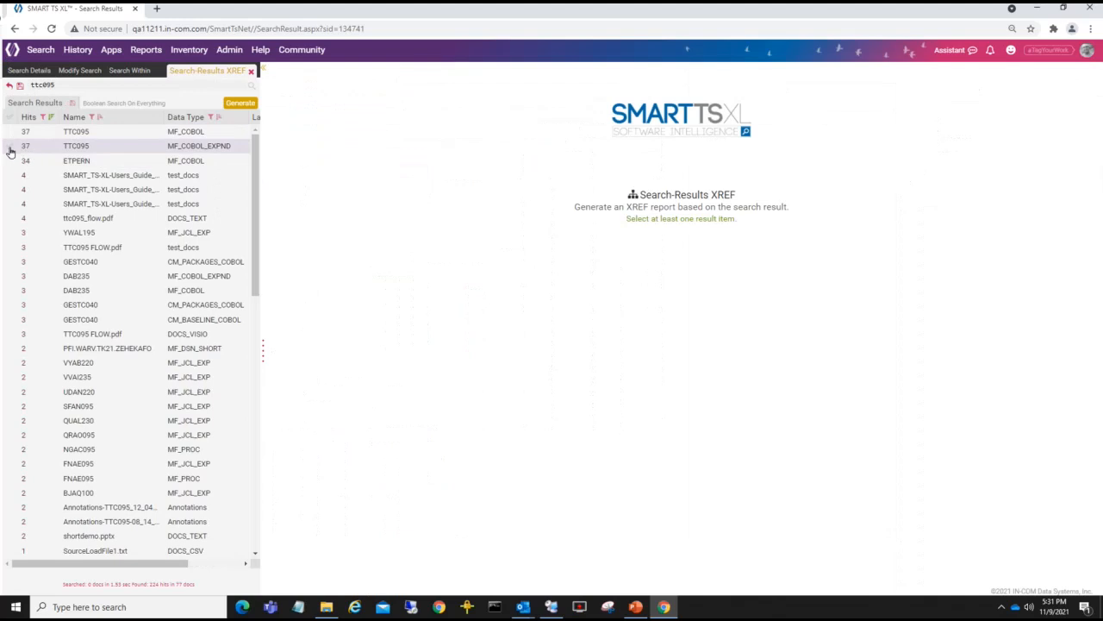
{"action": "left_click", "coordinate": [10, 175]}
{"action": "left_click", "coordinate": [10, 203]}
{"action": "left_click", "coordinate": [10, 131]}
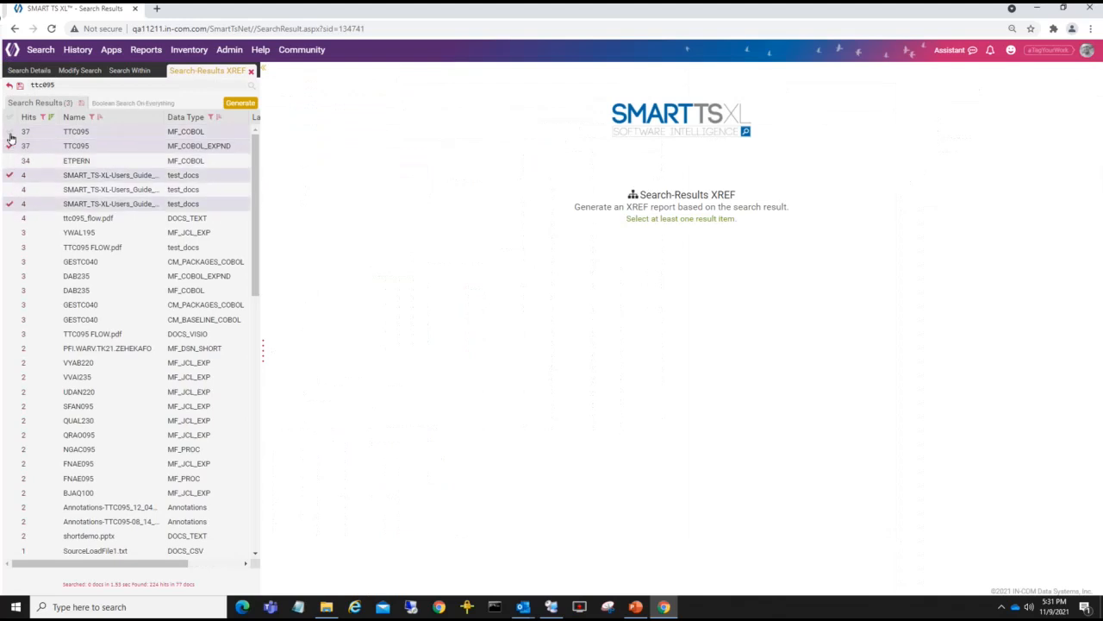
{"action": "left_click", "coordinate": [9, 121]}
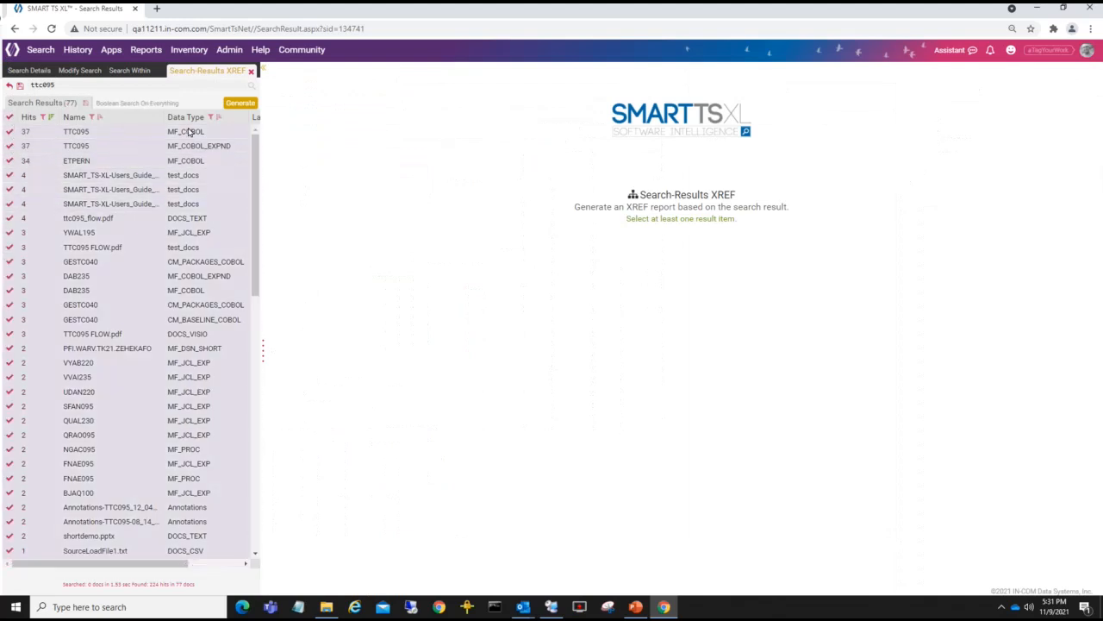
{"action": "left_click", "coordinate": [231, 103]}
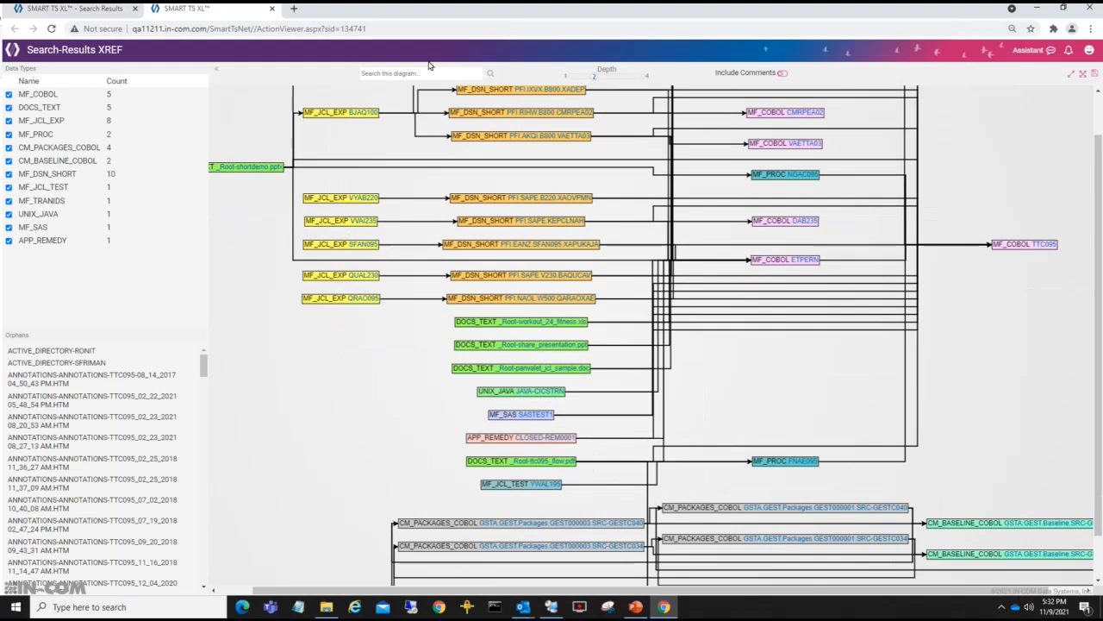
- Examine the references behind the connector lines leading to TTC095 and ETPERN in the XREF diagram, and close the report
{"action": "mouse_move", "coordinate": [706, 571]}
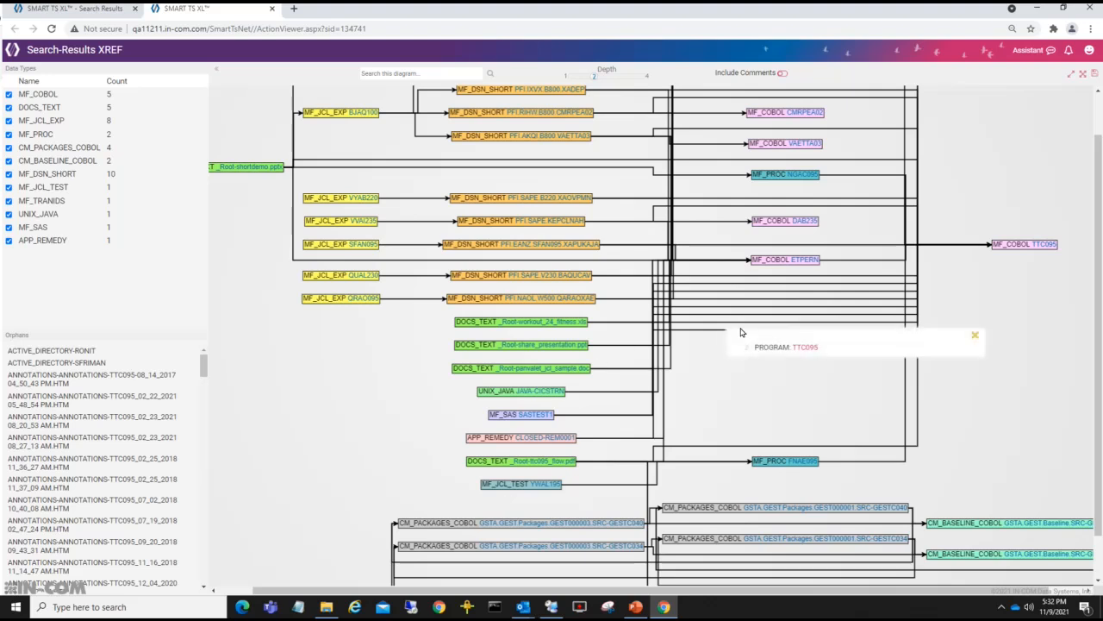
{"action": "scroll", "coordinate": [740, 319], "scroll_direction": "down", "scroll_amount": 1}
{"action": "scroll", "coordinate": [740, 319], "scroll_direction": "up", "scroll_amount": 2}
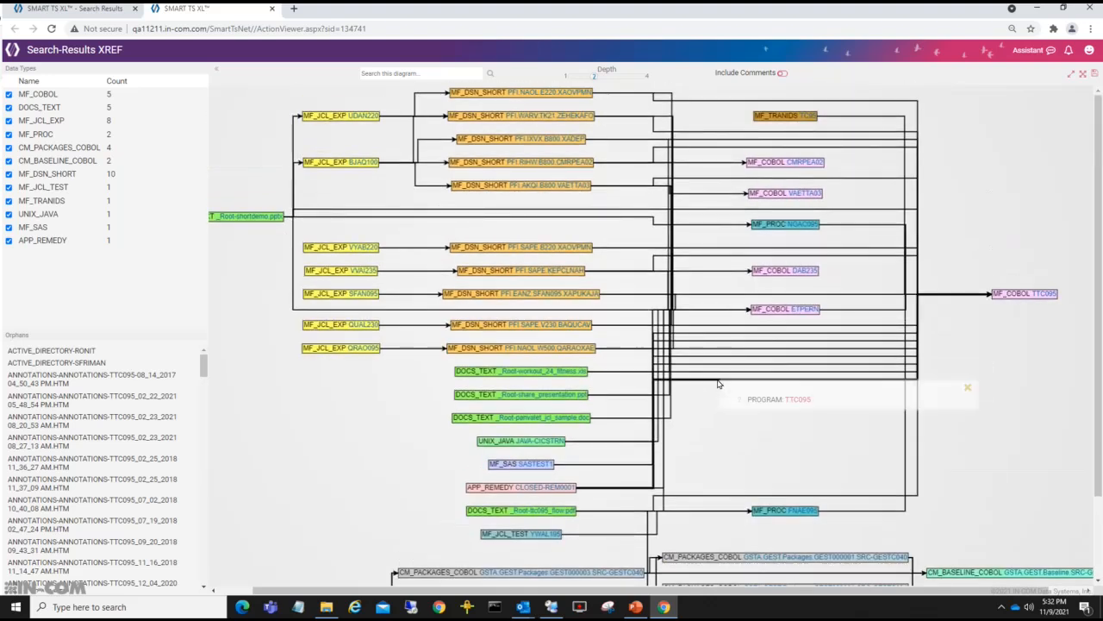
{"action": "mouse_move", "coordinate": [709, 500]}
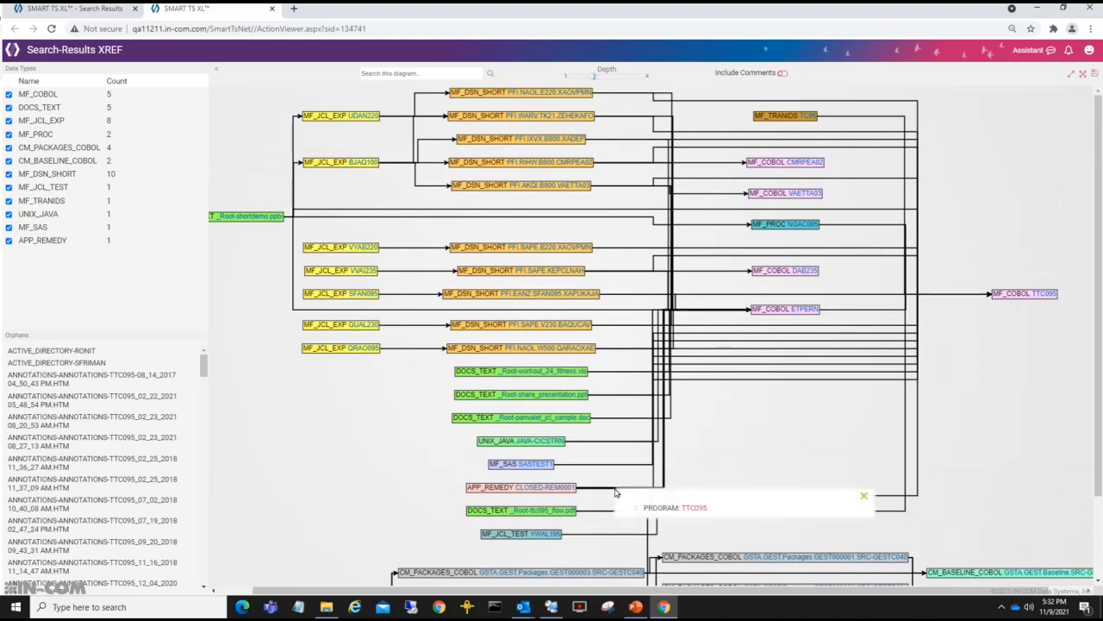
{"action": "mouse_move", "coordinate": [606, 289]}
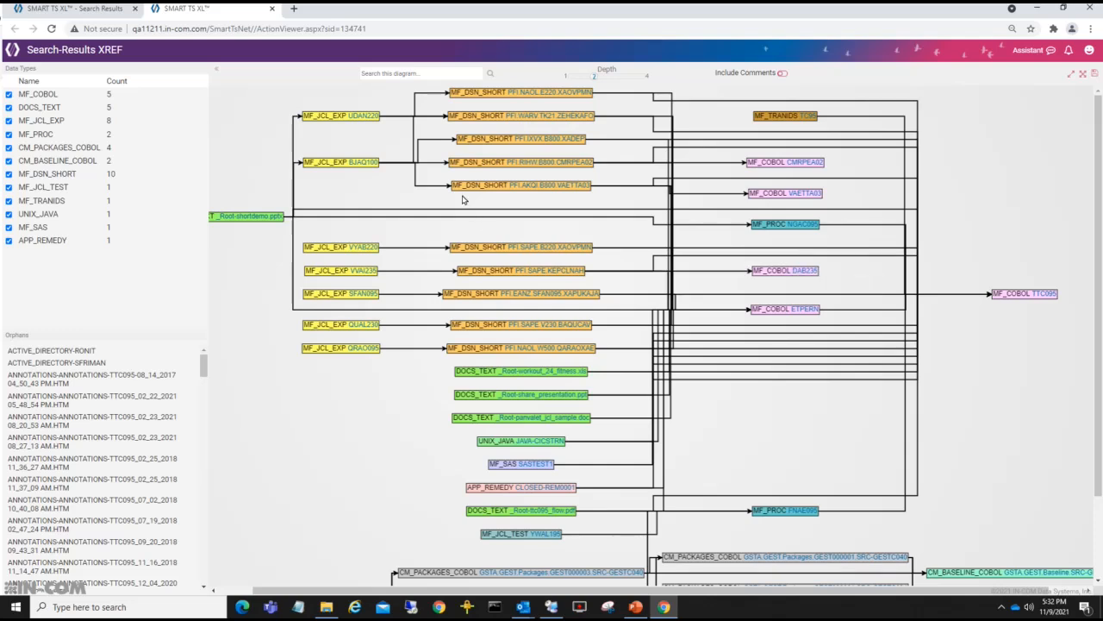
{"action": "left_click", "coordinate": [273, 8]}
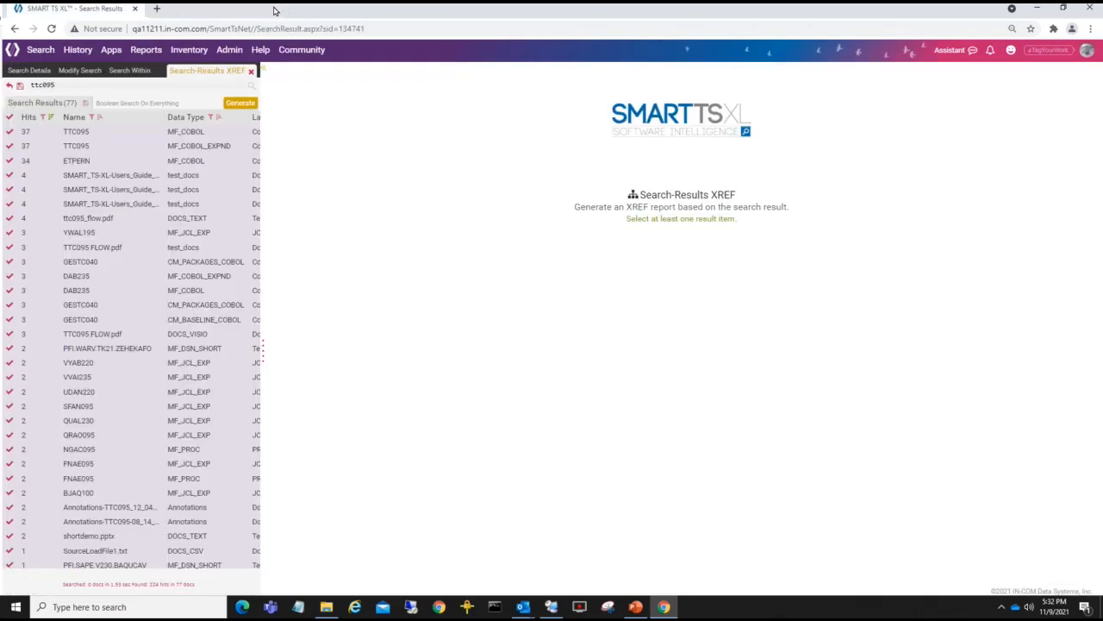
- Leave the search results and open the Suspected Orphans Report from the Advanced XREF Reports
{"action": "left_click", "coordinate": [41, 53]}
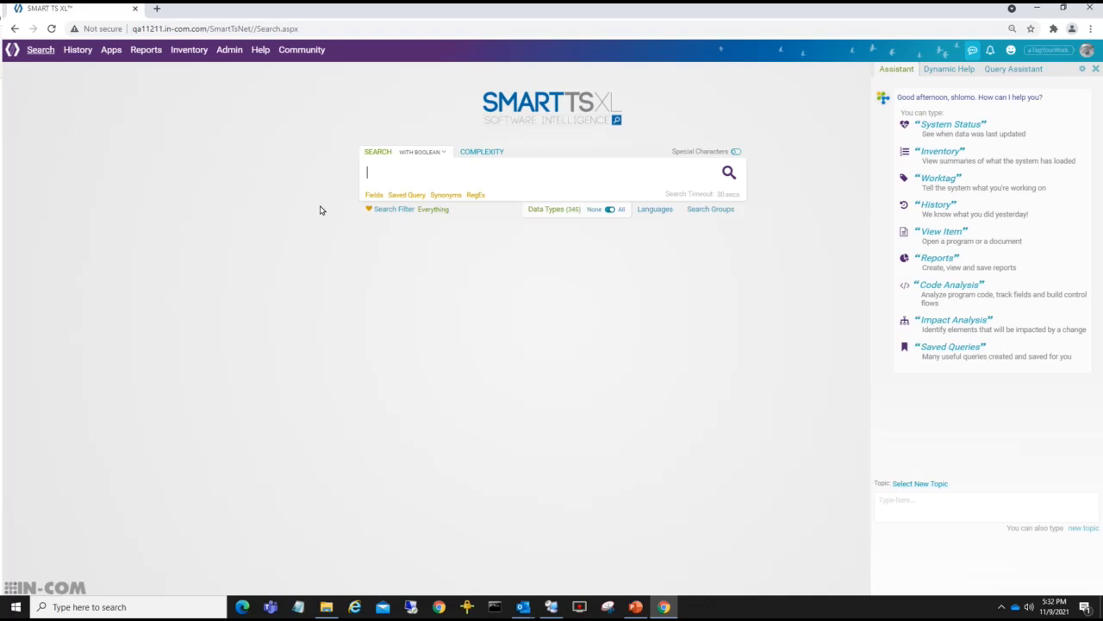
{"action": "left_click", "coordinate": [142, 58]}
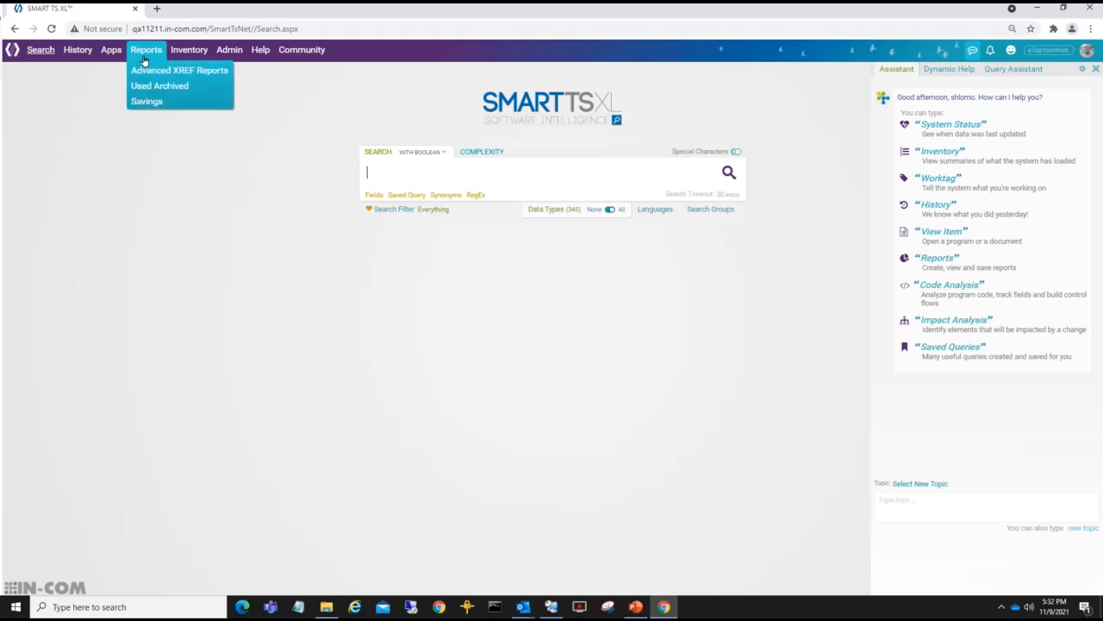
{"action": "left_click", "coordinate": [147, 70]}
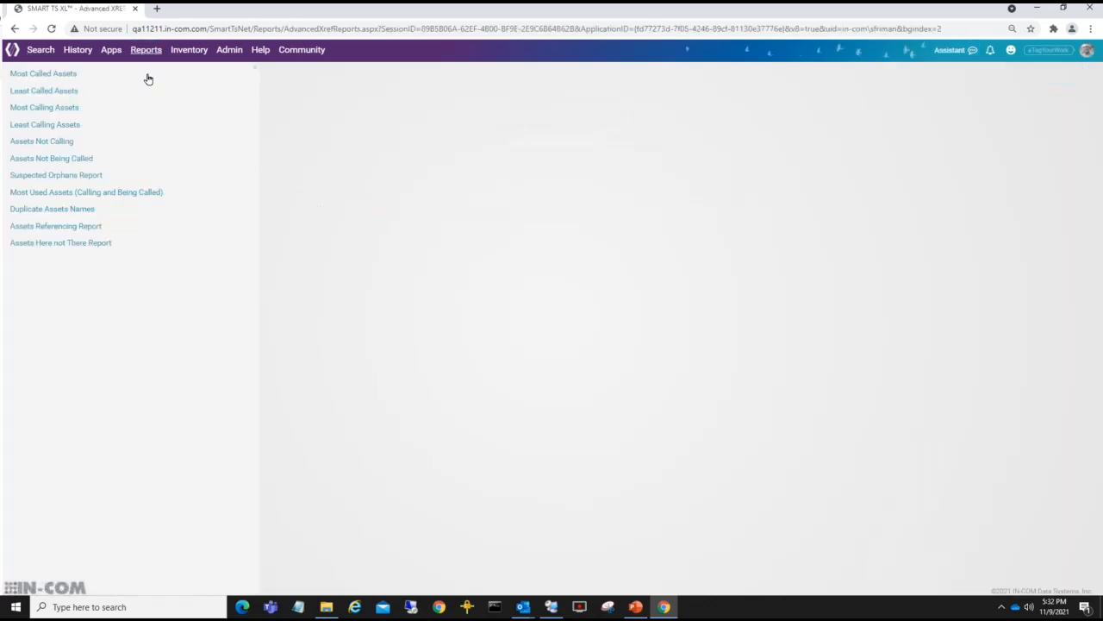
{"action": "left_click", "coordinate": [40, 176]}
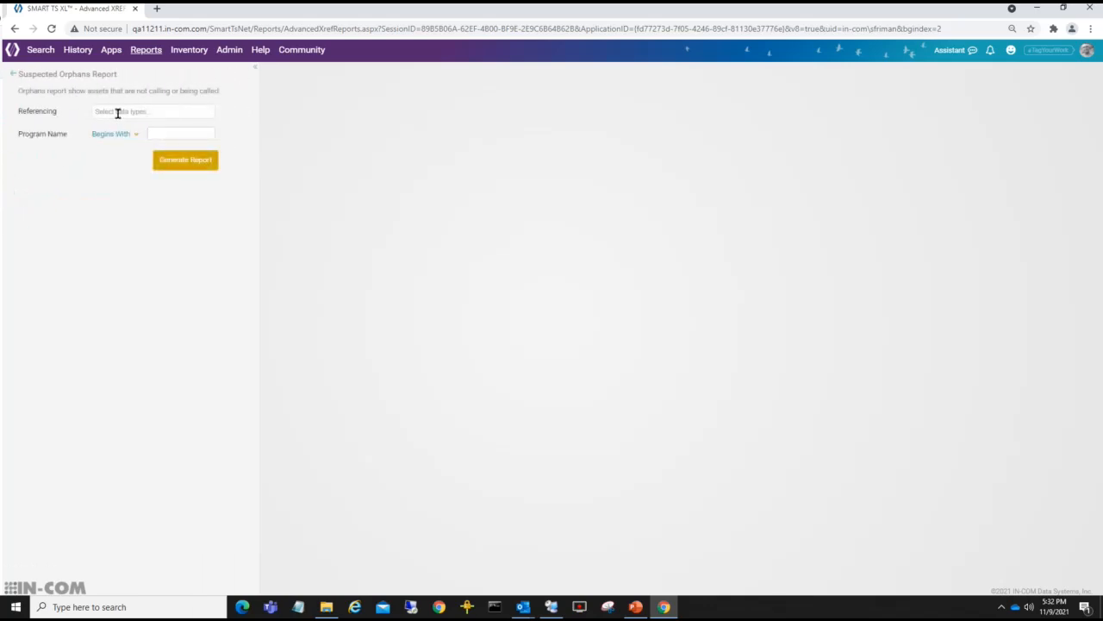
- Generate the orphans report for data types AS400_RPG_ILE, AS400_SAP_CODE and AS400_SAP_OBJ, and look through the listed assets
{"action": "left_click", "coordinate": [118, 113]}
{"action": "scroll", "coordinate": [145, 176], "scroll_direction": "down", "scroll_amount": 5}
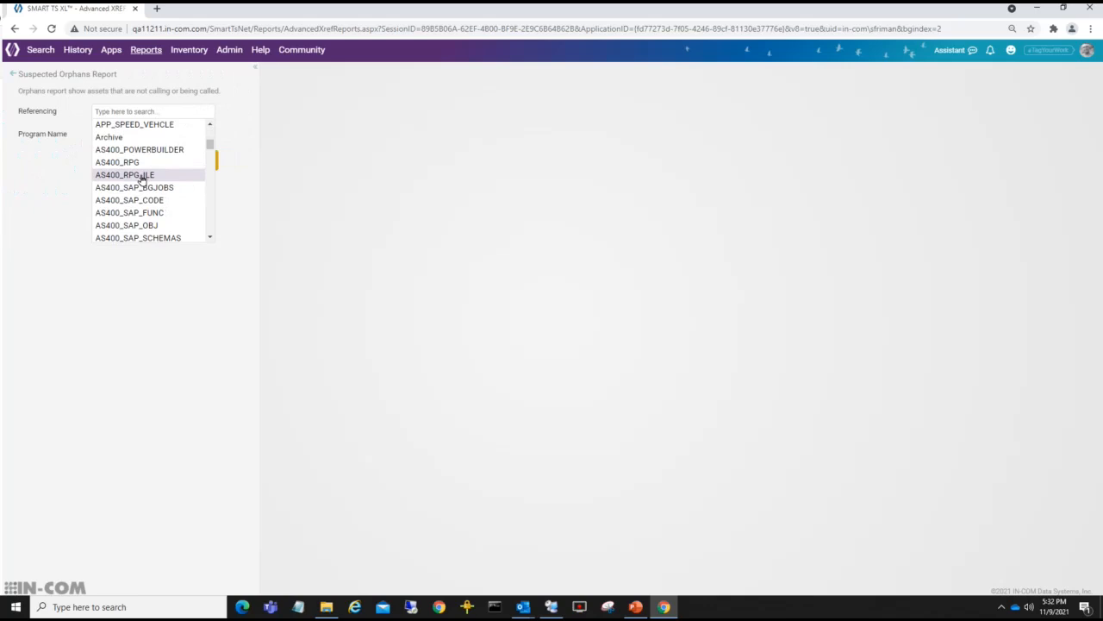
{"action": "left_click", "coordinate": [142, 178]}
{"action": "left_click", "coordinate": [129, 207]}
{"action": "left_click", "coordinate": [125, 252]}
{"action": "left_click", "coordinate": [121, 299]}
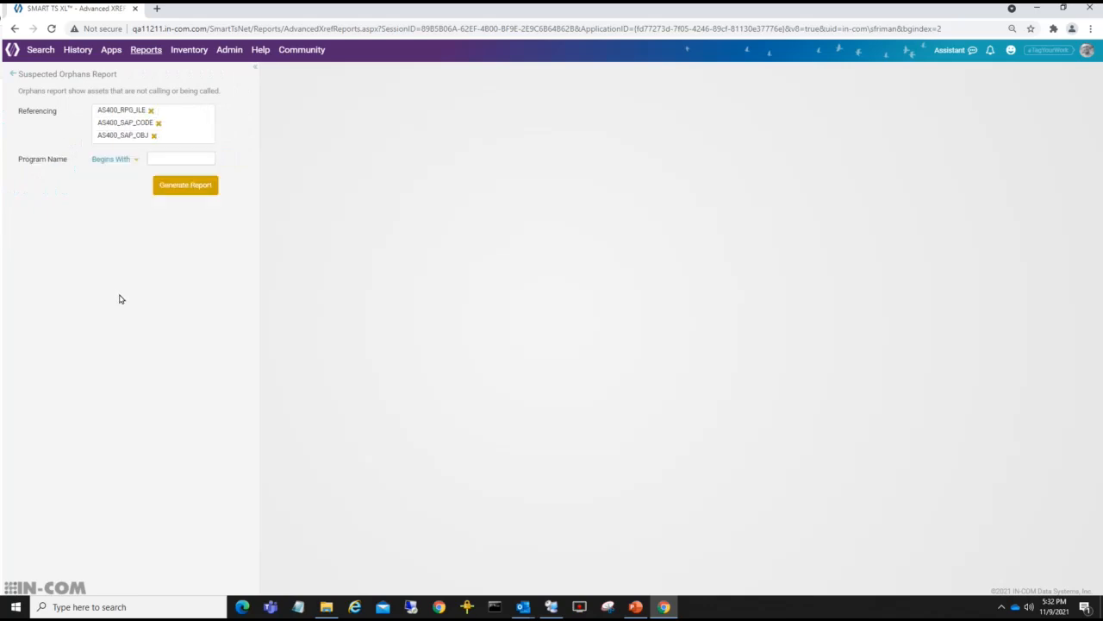
{"action": "left_click", "coordinate": [198, 193]}
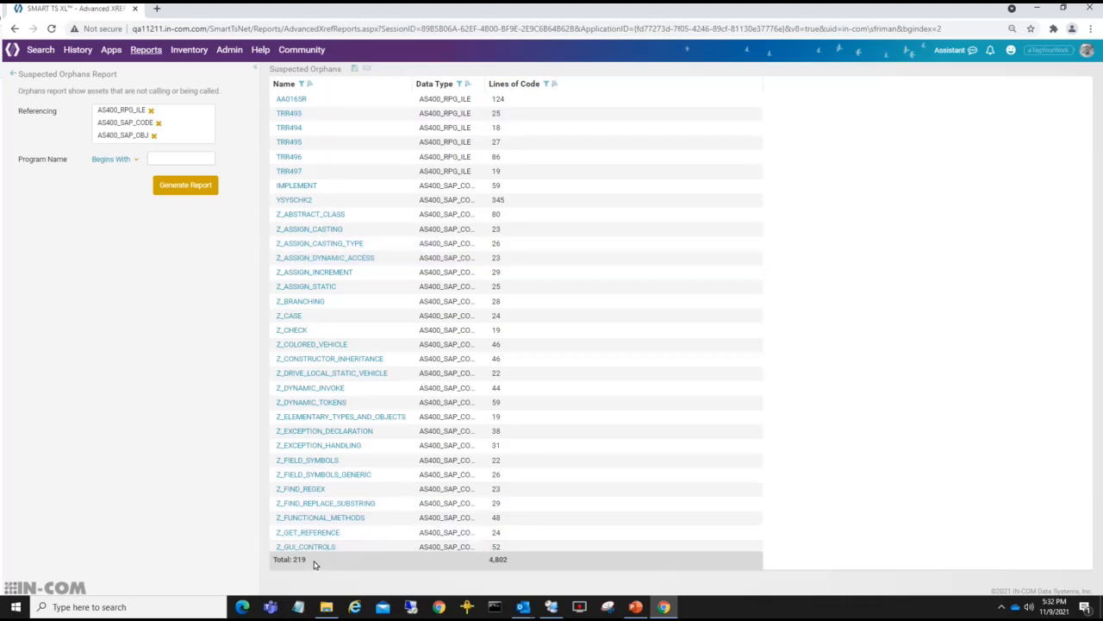
{"action": "scroll", "coordinate": [418, 311], "scroll_direction": "down", "scroll_amount": 8}
{"action": "scroll", "coordinate": [409, 303], "scroll_direction": "down", "scroll_amount": 8}
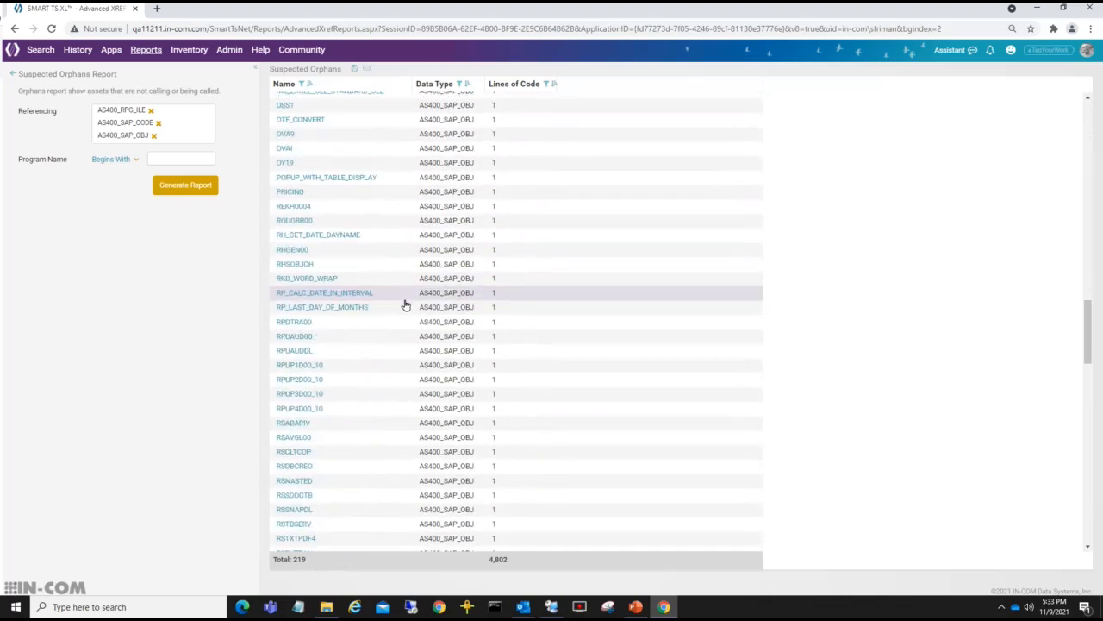